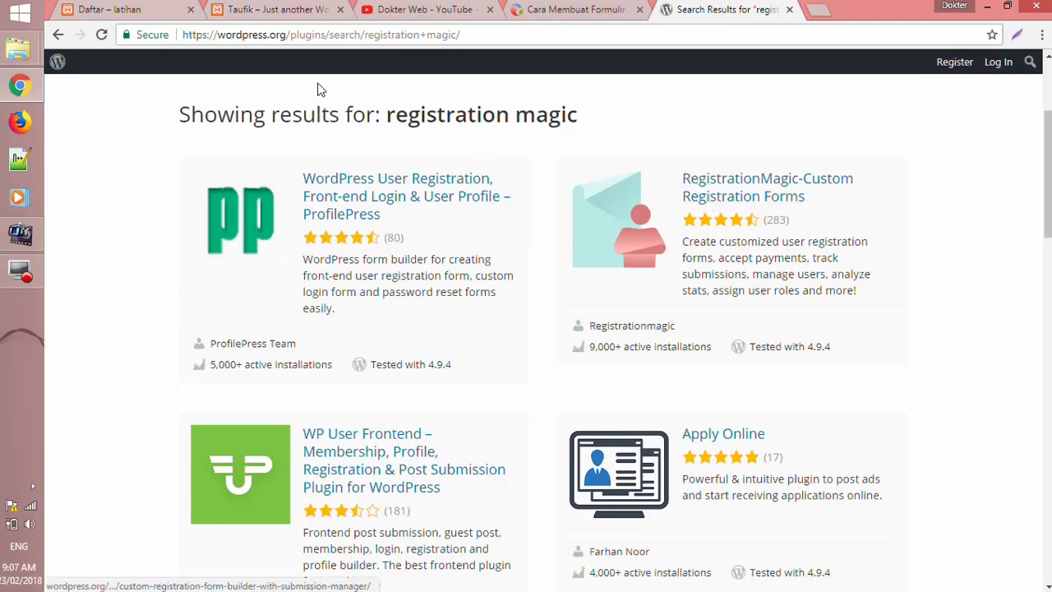
- Switch from the wordpress.org plugin search results to the Taufik site's tab
click(280, 10)
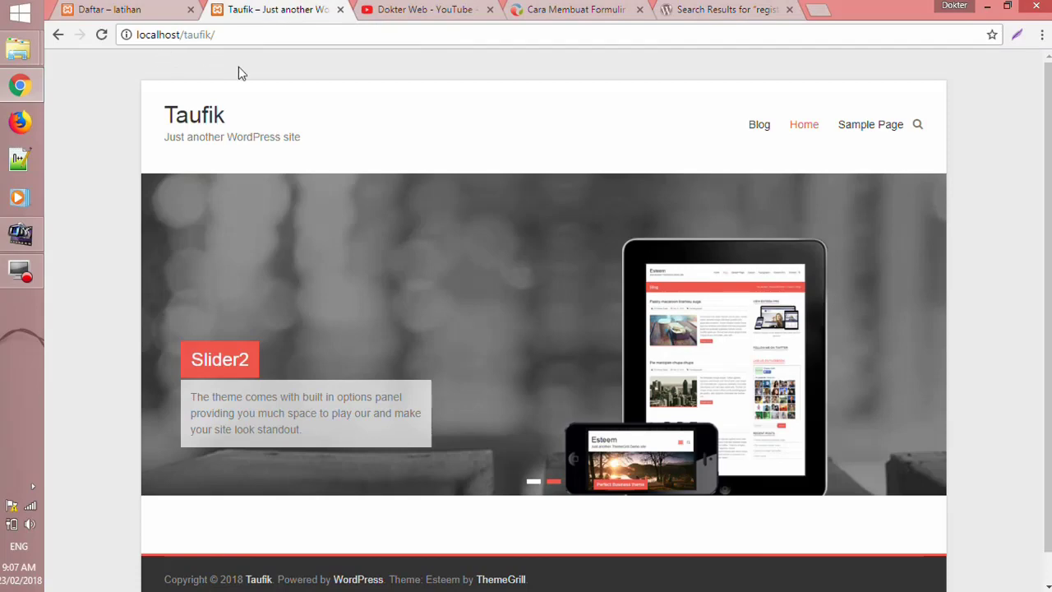
click(249, 37)
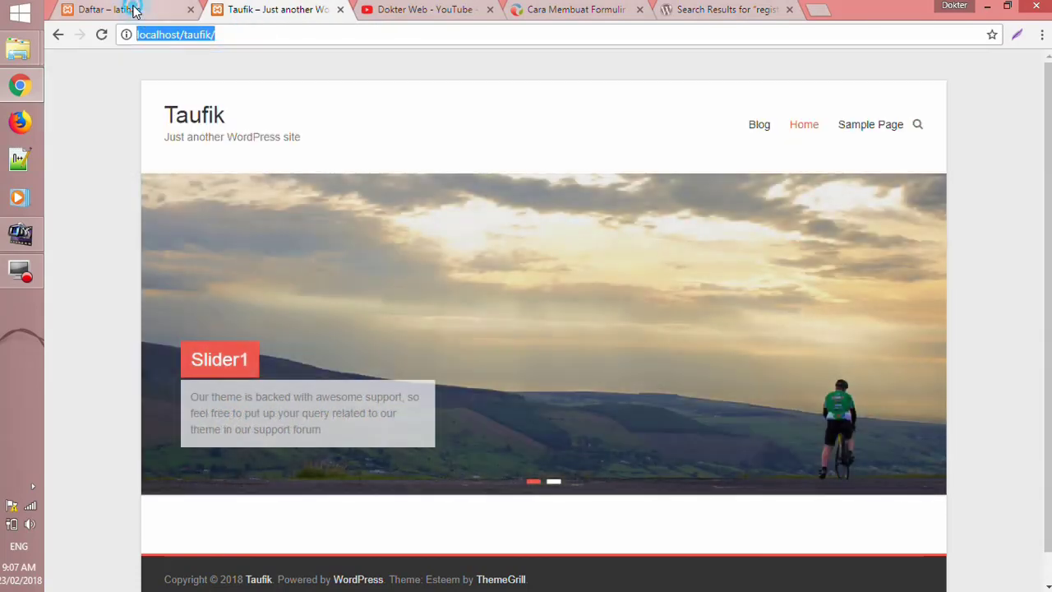
click(131, 9)
scroll(594, 260, up, 3)
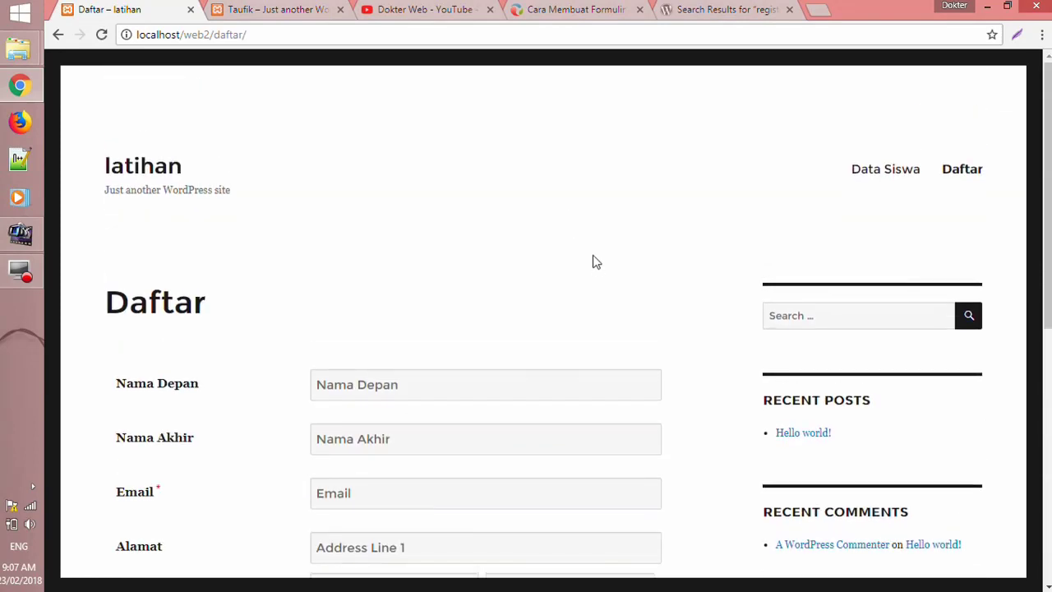
scroll(594, 261, down, 2)
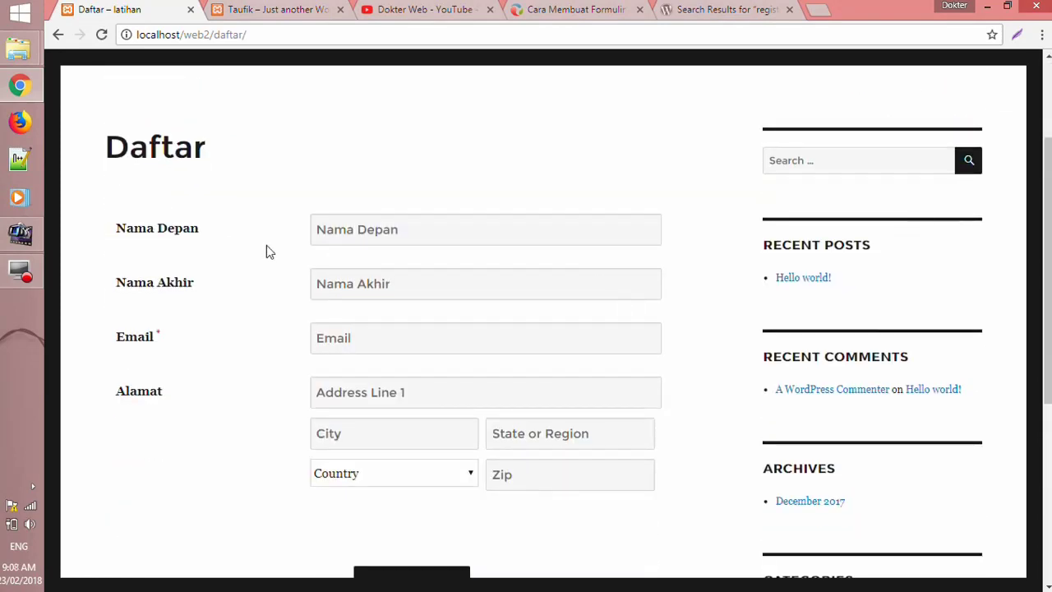
scroll(300, 280, down, 1)
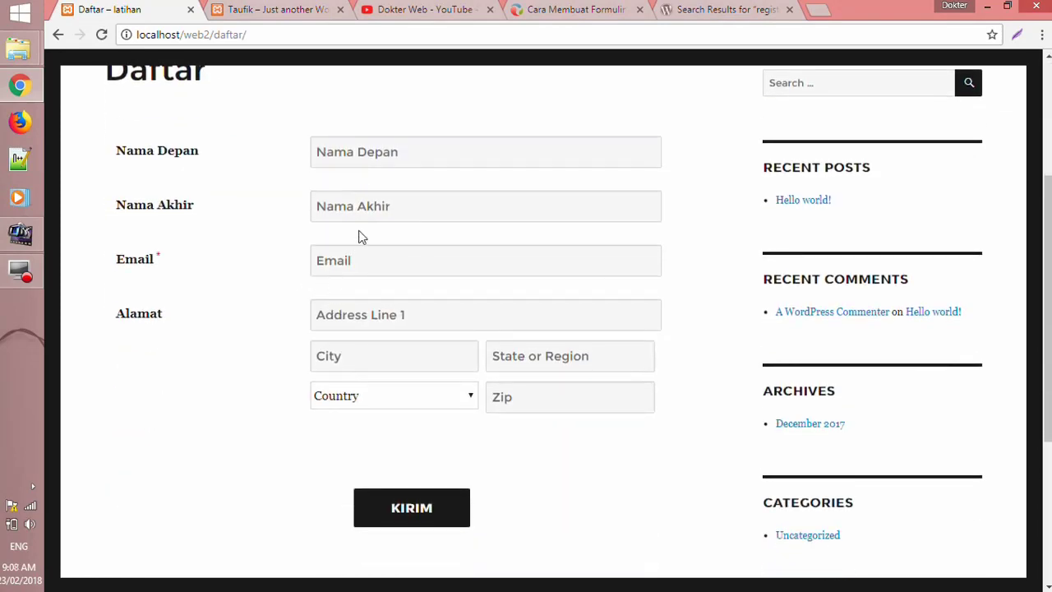
click(361, 154)
click(370, 206)
click(376, 261)
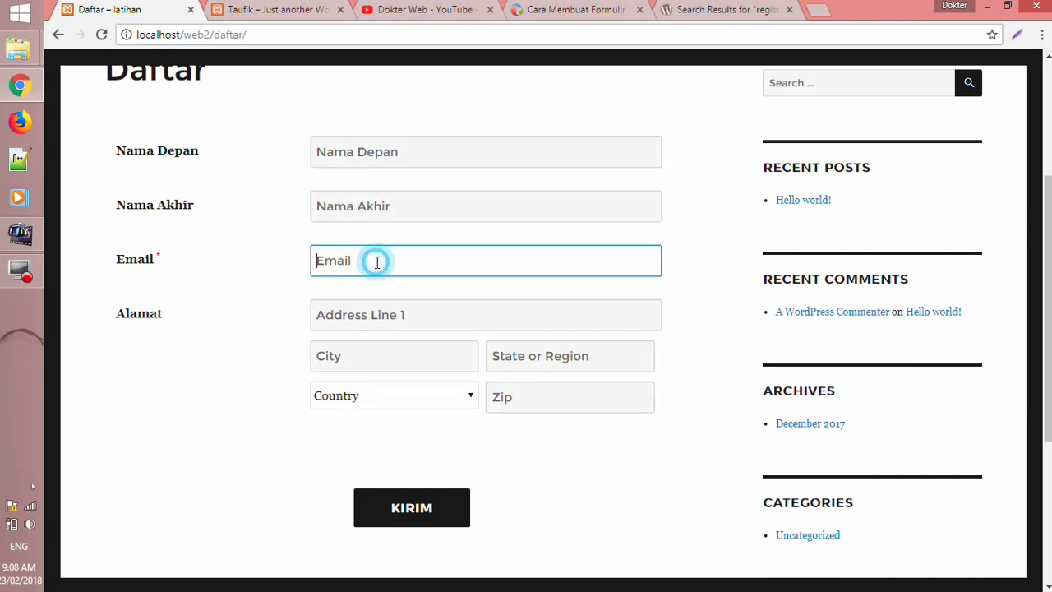
click(351, 315)
click(358, 357)
click(378, 402)
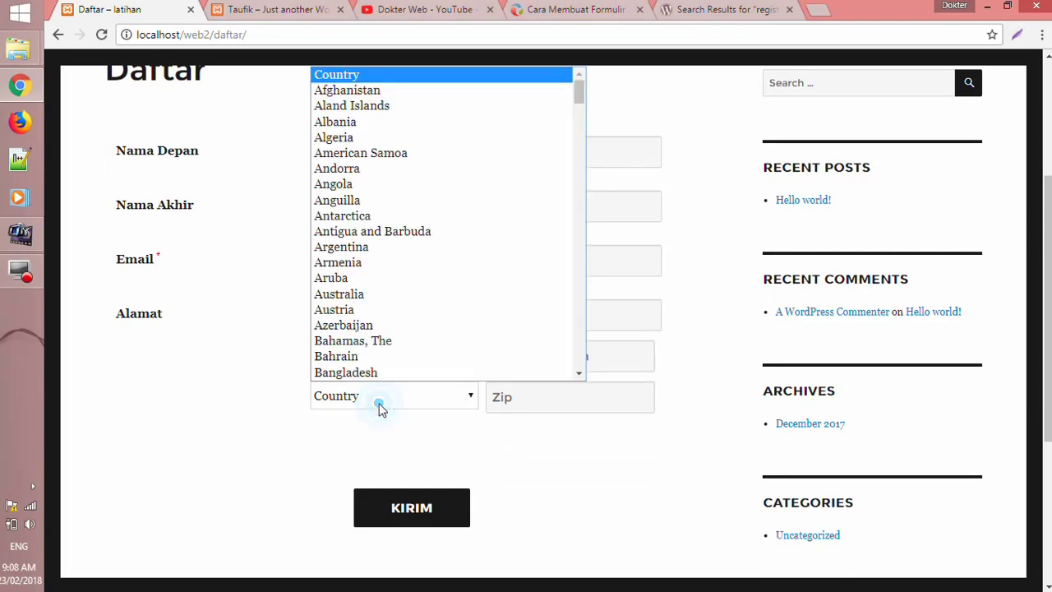
click(378, 404)
click(458, 453)
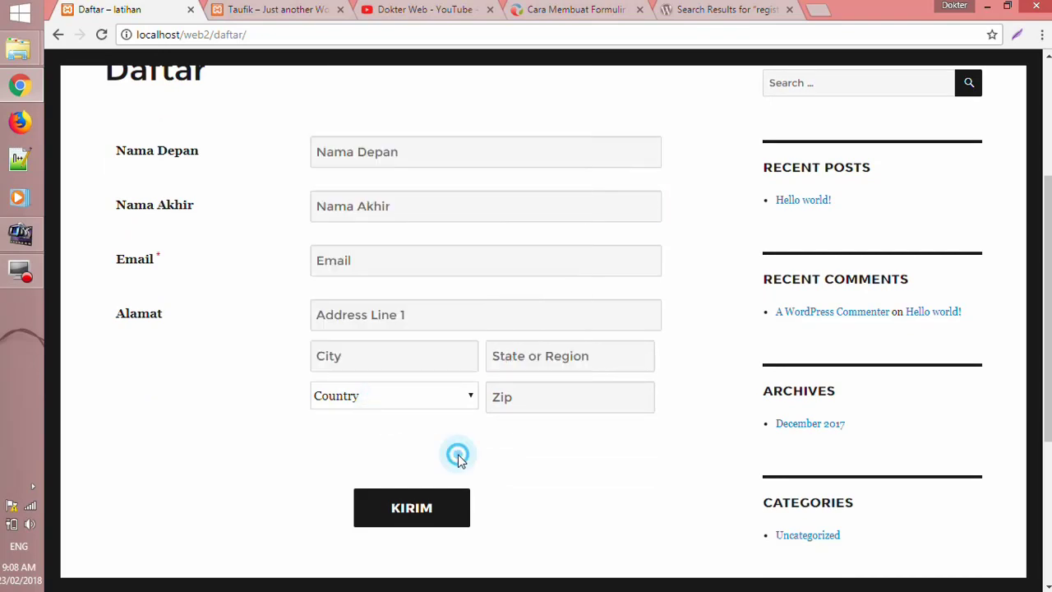
click(291, 8)
click(280, 41)
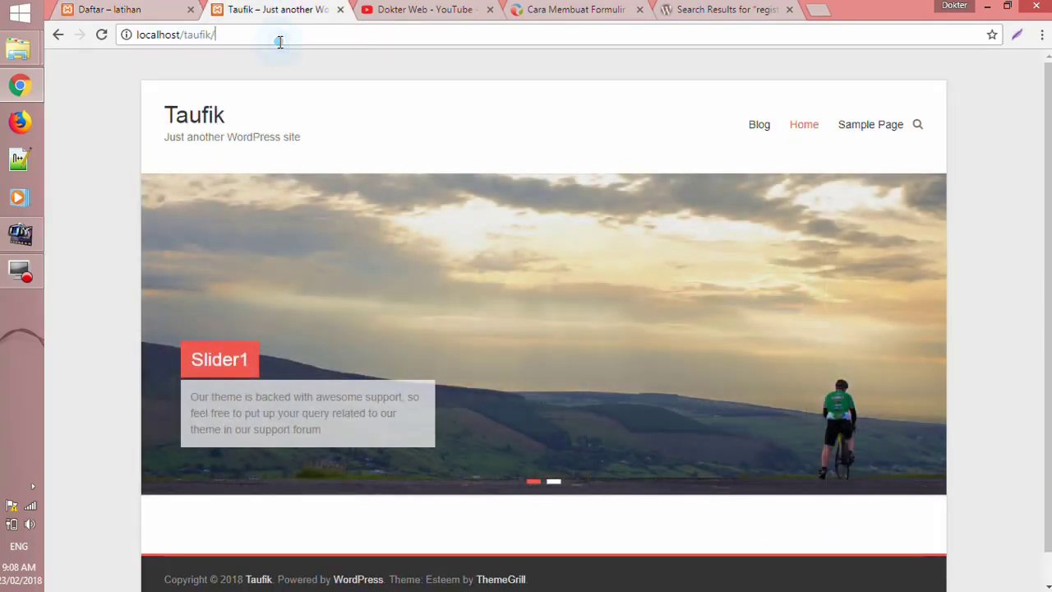
- Log into the site's wp-admin with the admin credentials and open the installed Plugins list
text(wp-admin)
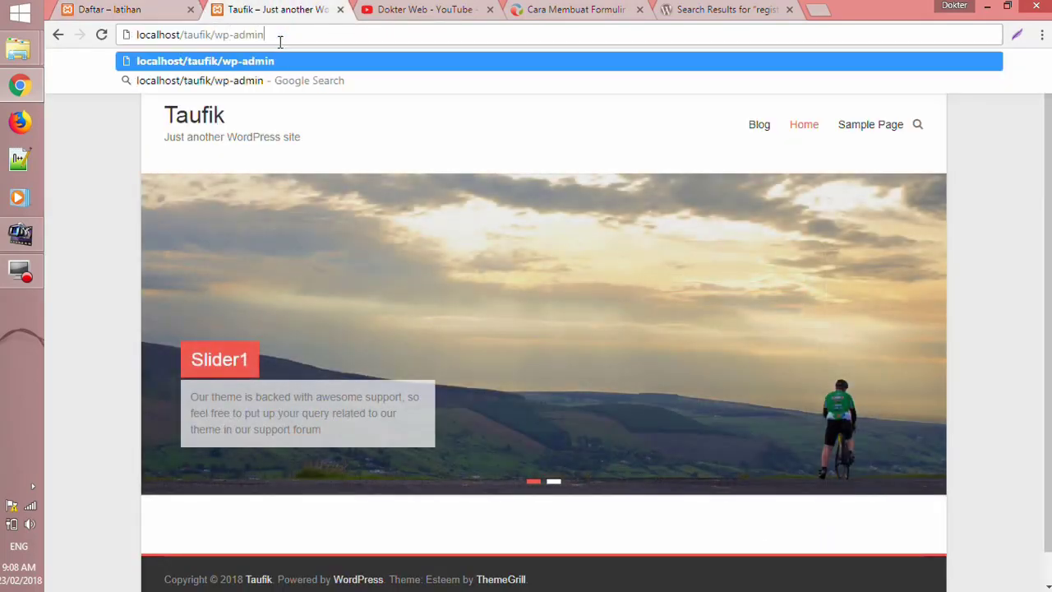
key(Return)
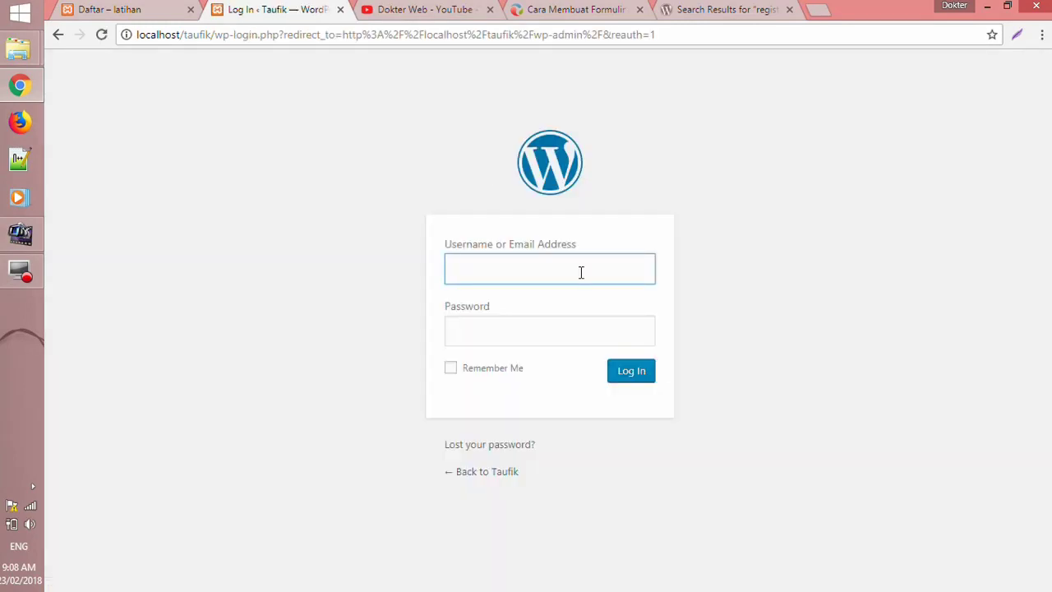
text(admin)
key(Tab)
text(admin)
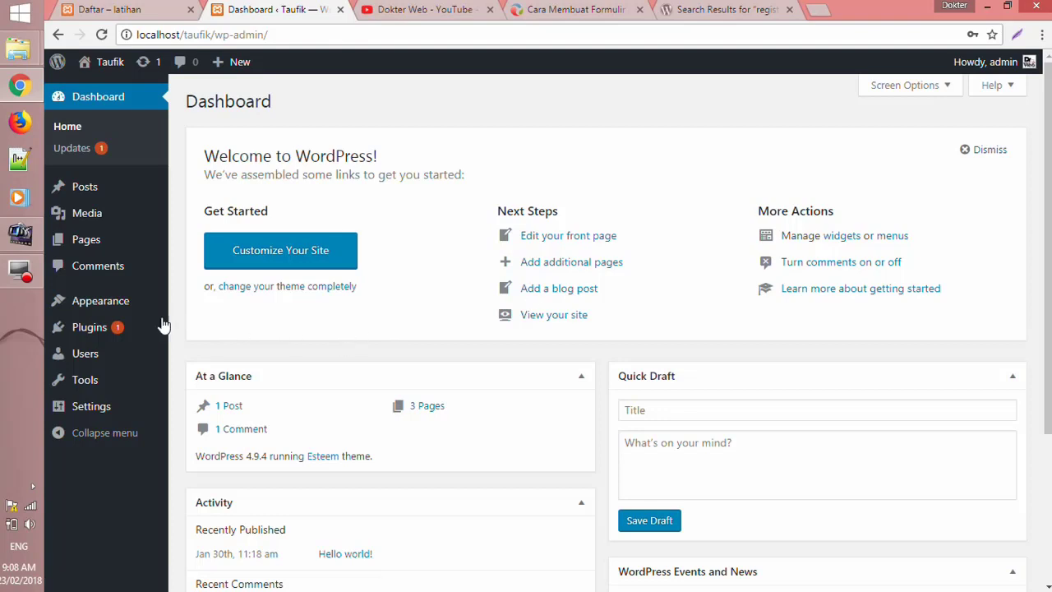
click(115, 329)
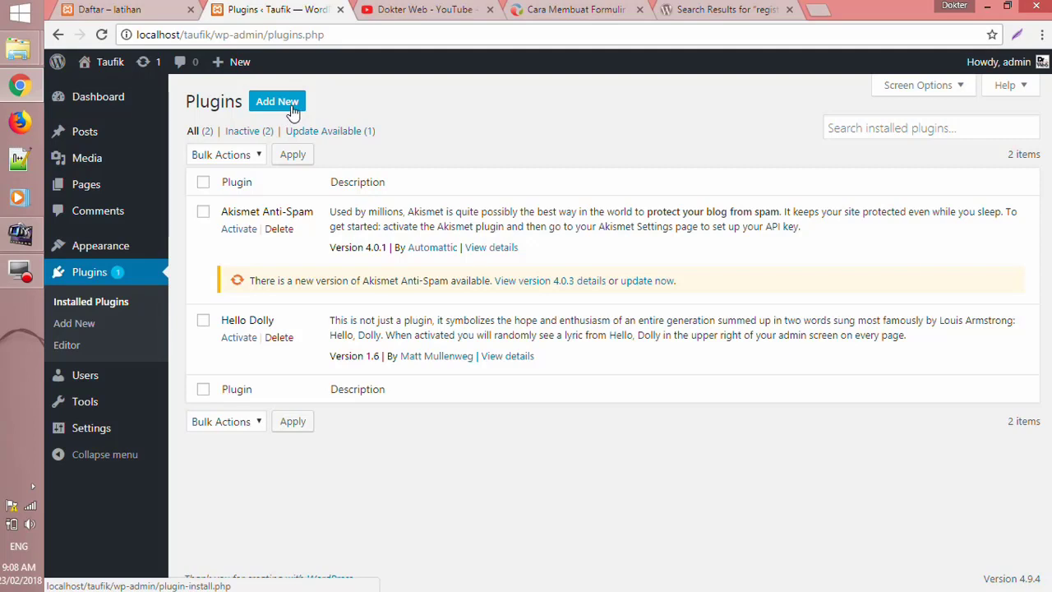
click(444, 12)
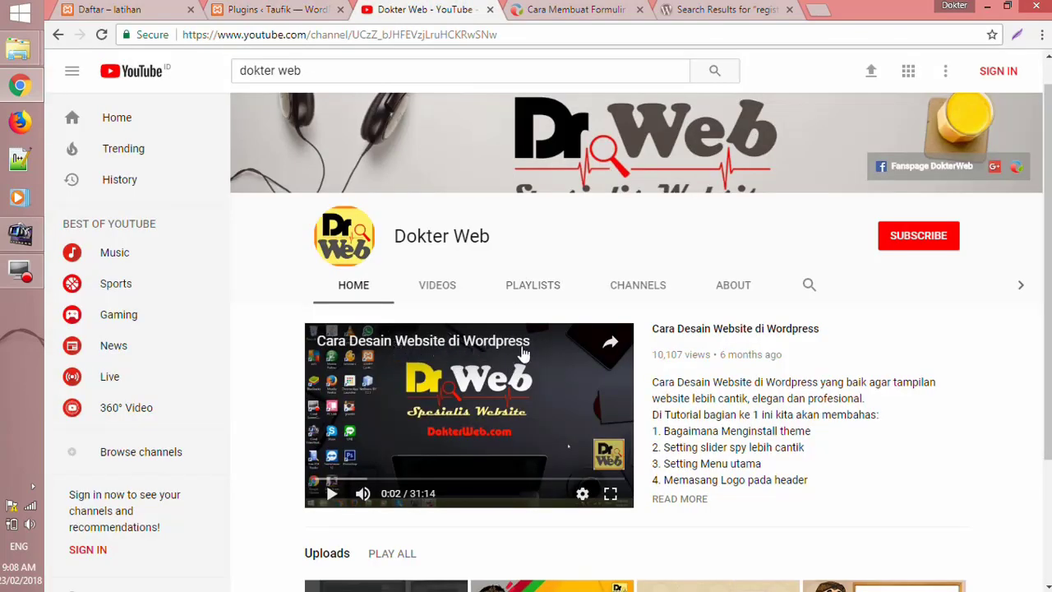
scroll(457, 385, down, 2)
scroll(469, 335, up, 1)
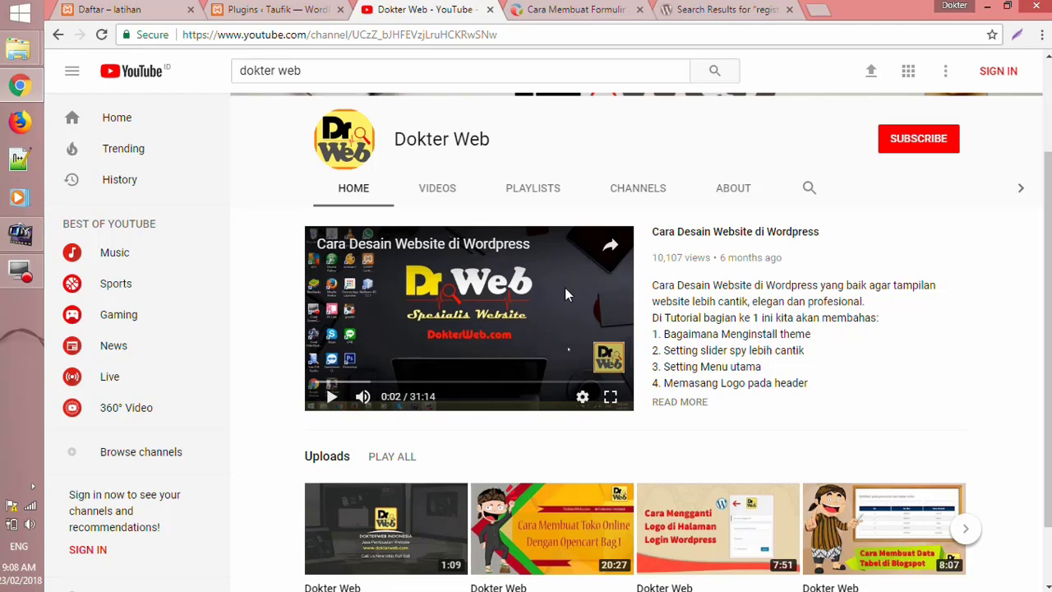
scroll(562, 276, down, 1)
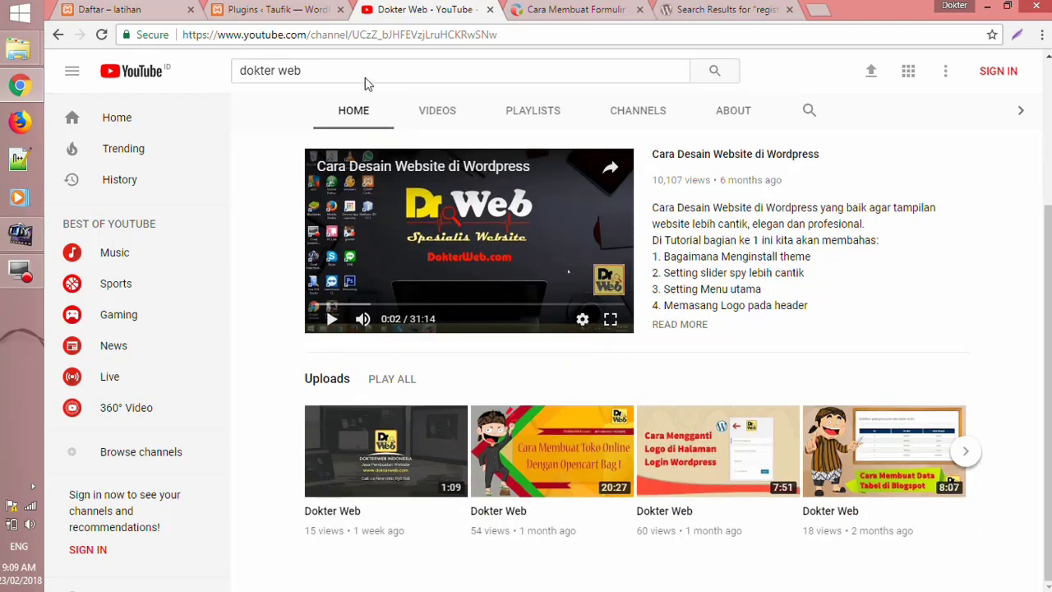
click(263, 8)
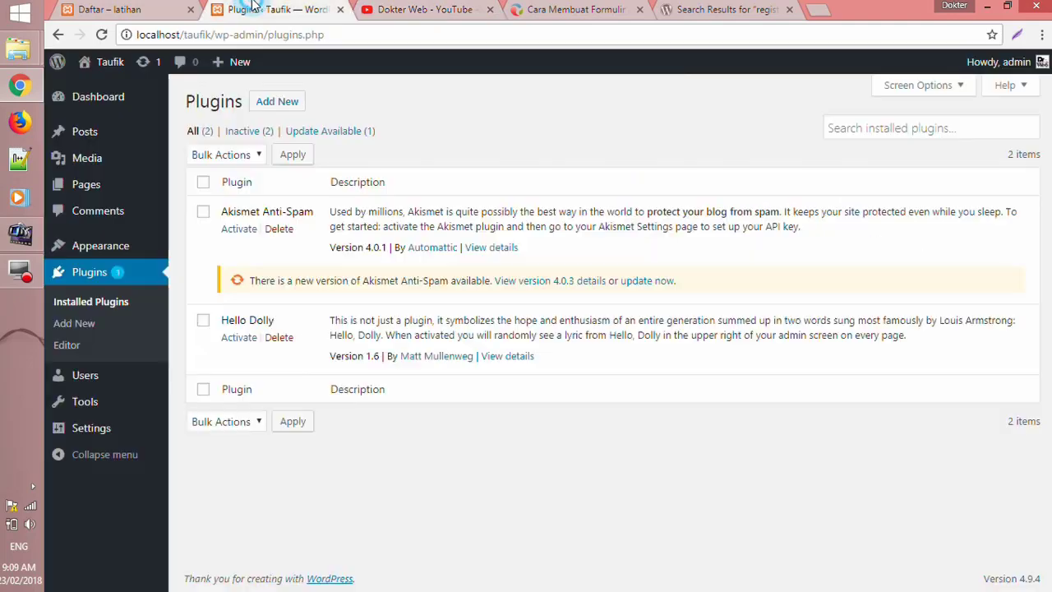
- Search Add Plugins for 'registration magic' and install RegistrationMagic-Custom Registration Forms
click(288, 107)
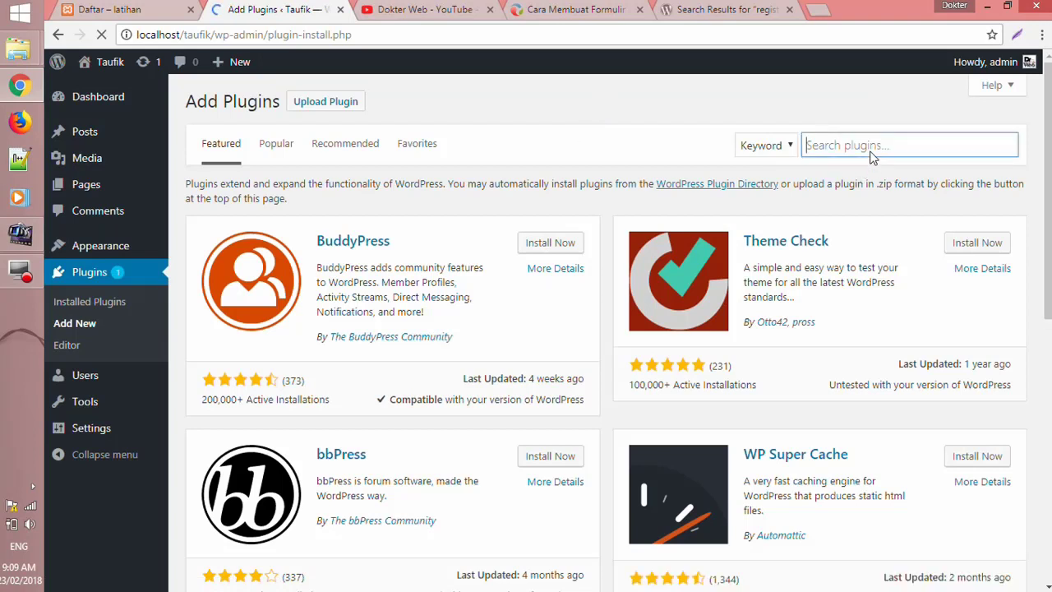
click(871, 151)
text(registration magic)
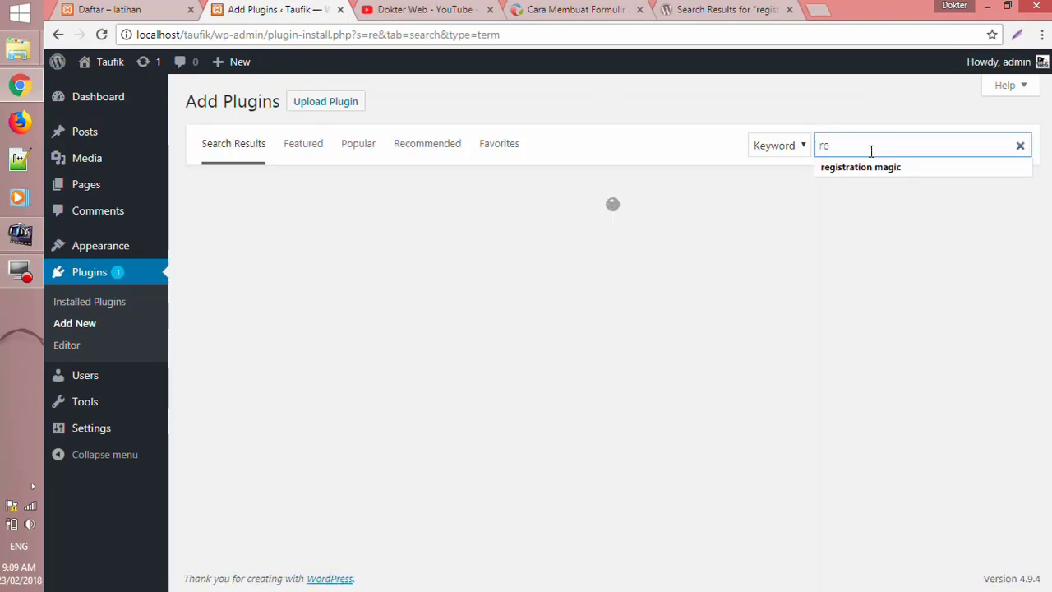
click(873, 167)
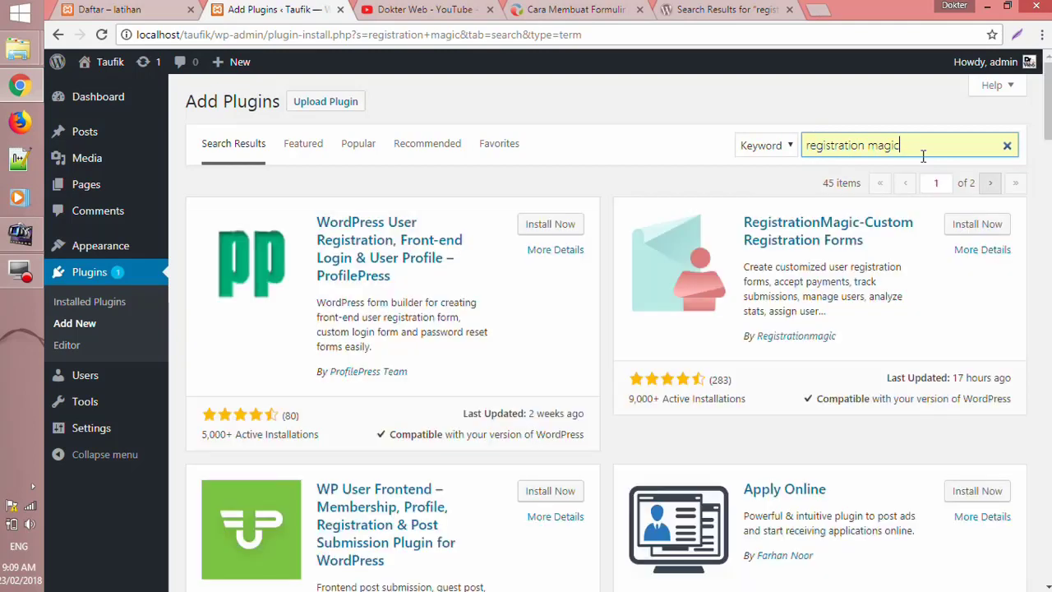
click(960, 229)
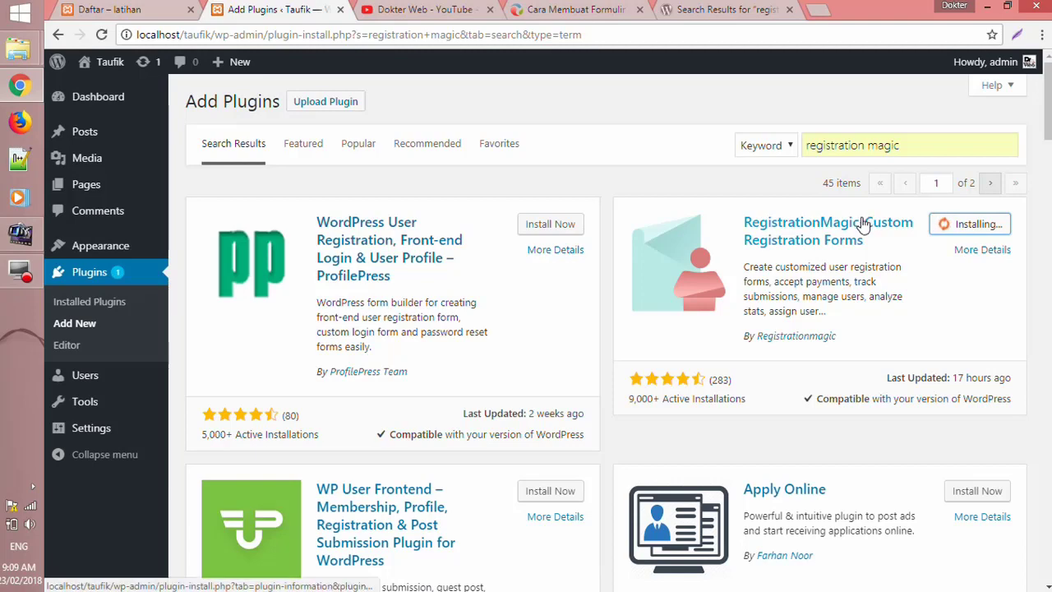
drag(1048, 133, 1048, 132)
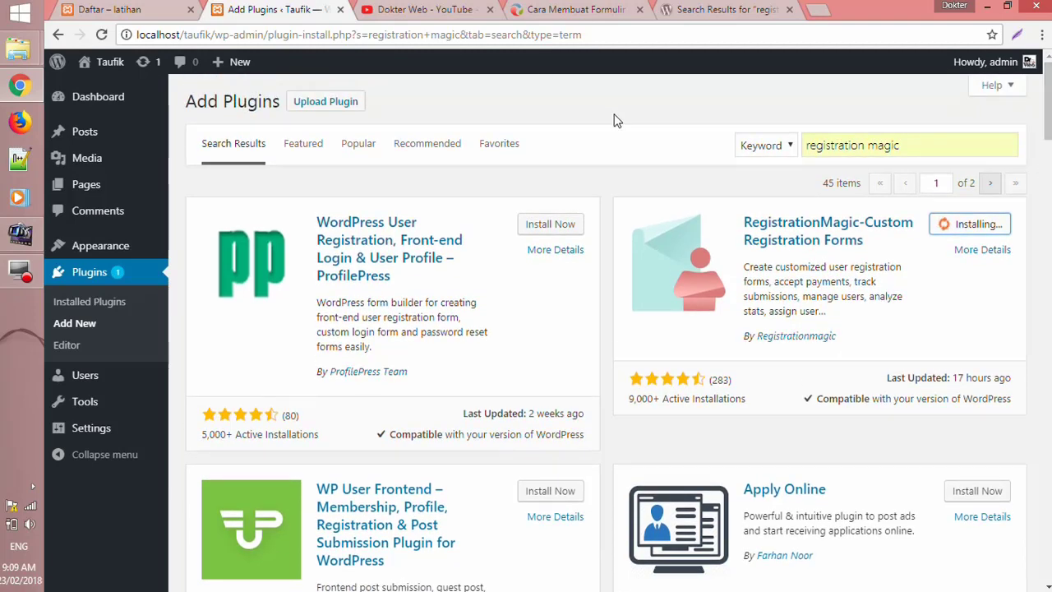
- Browse the Dokter Web YouTube channel's videos and playlists, then return to Add Plugins
click(415, 8)
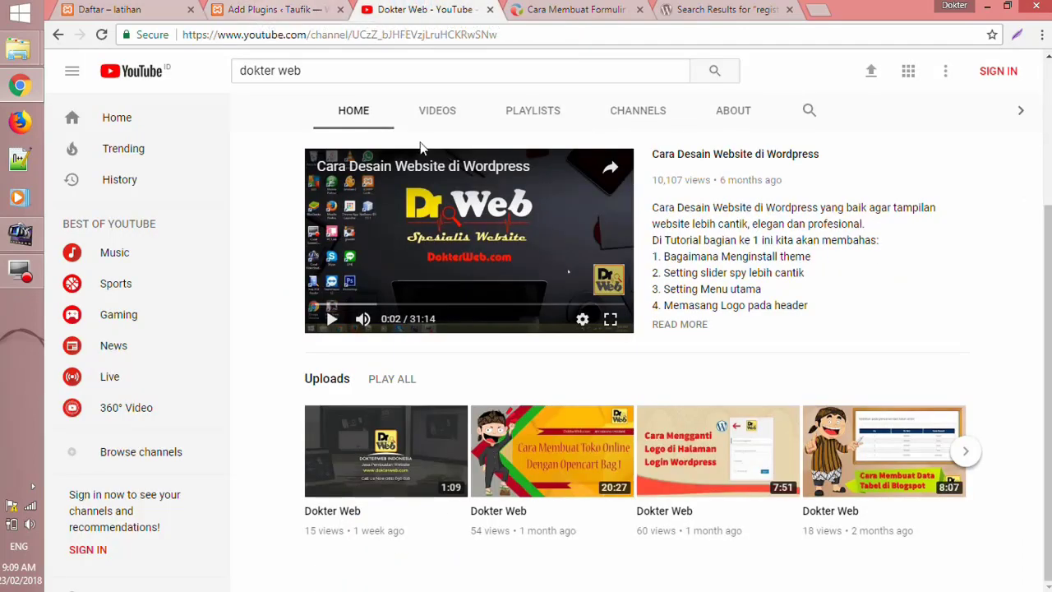
click(455, 125)
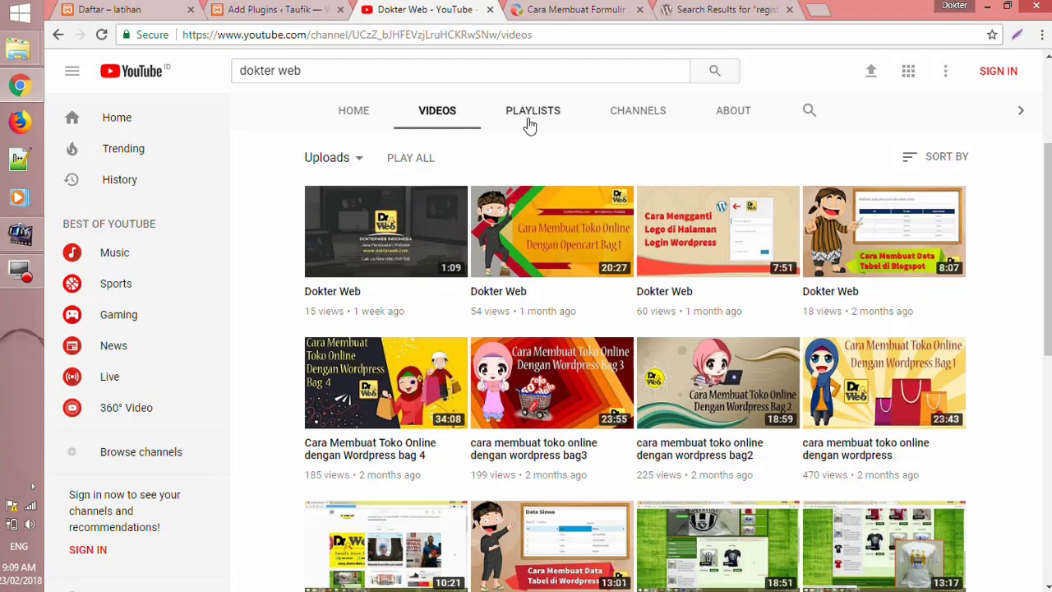
click(530, 121)
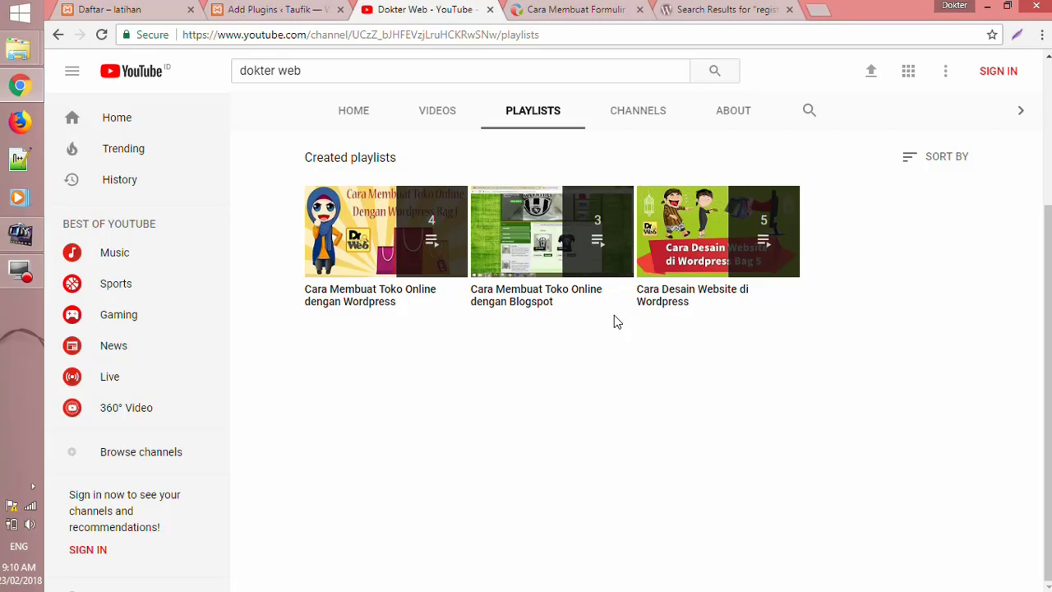
click(270, 8)
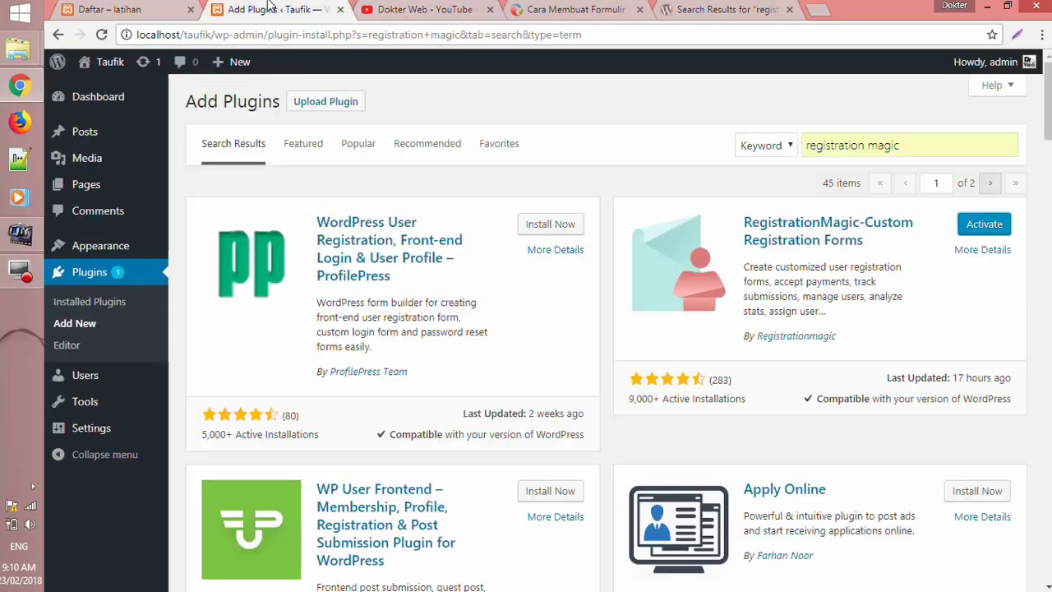
- Activate RegistrationMagic and view its All Forms page
click(986, 228)
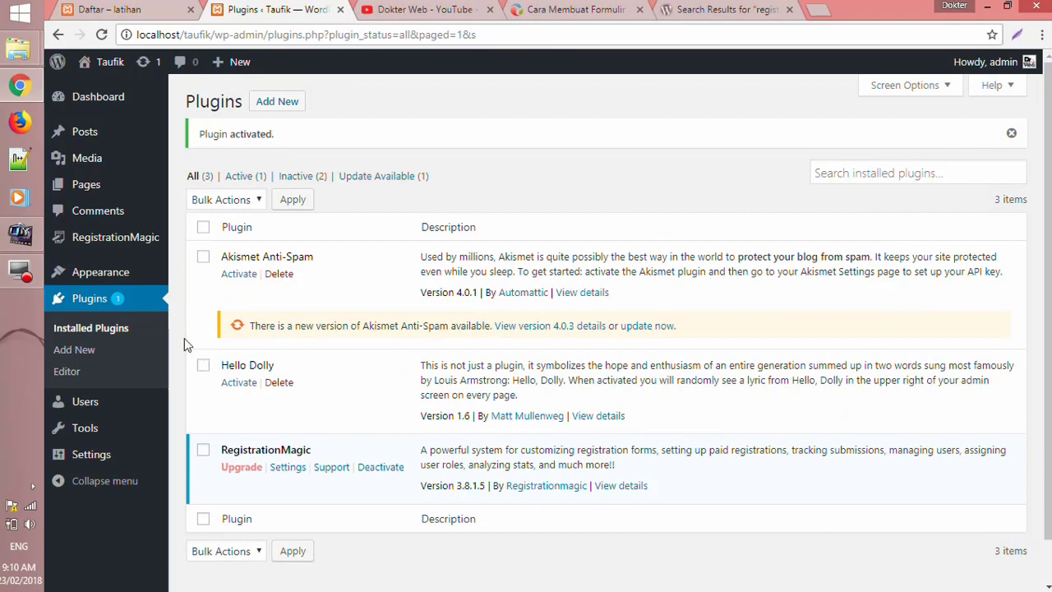
mouse_move(131, 240)
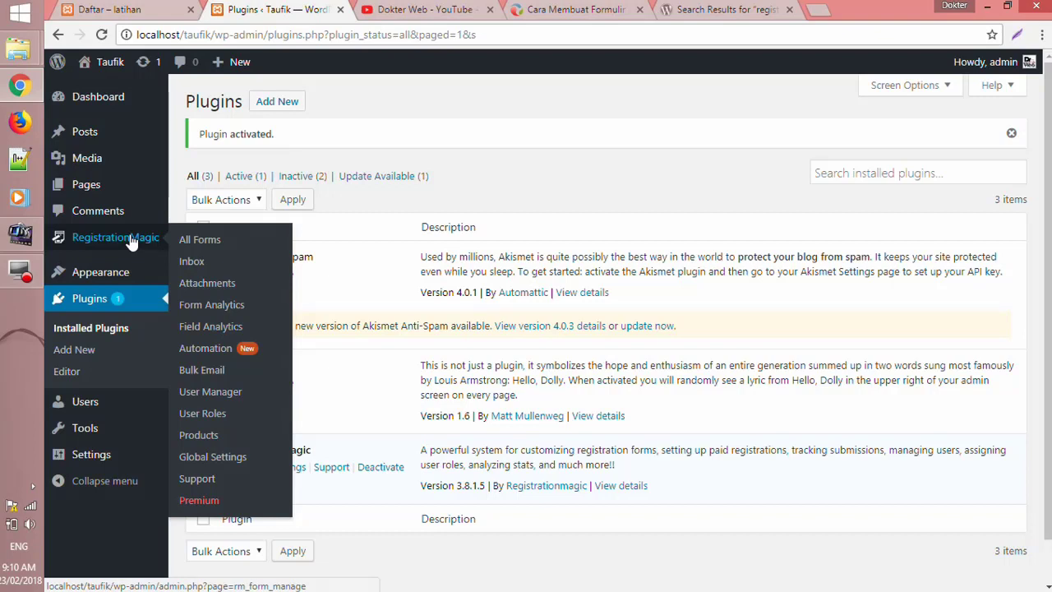
click(213, 240)
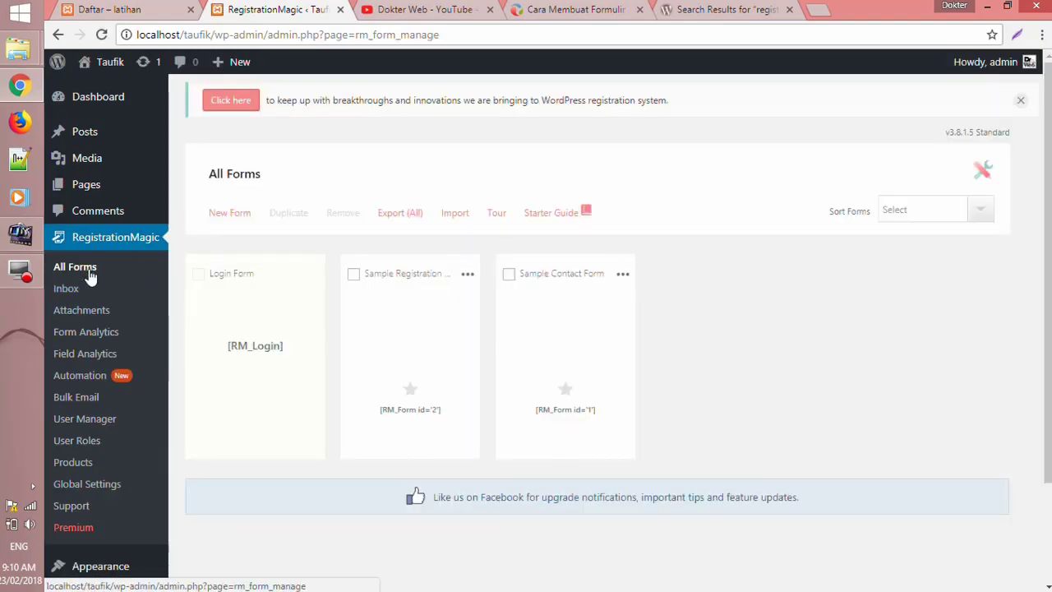
mouse_move(354, 303)
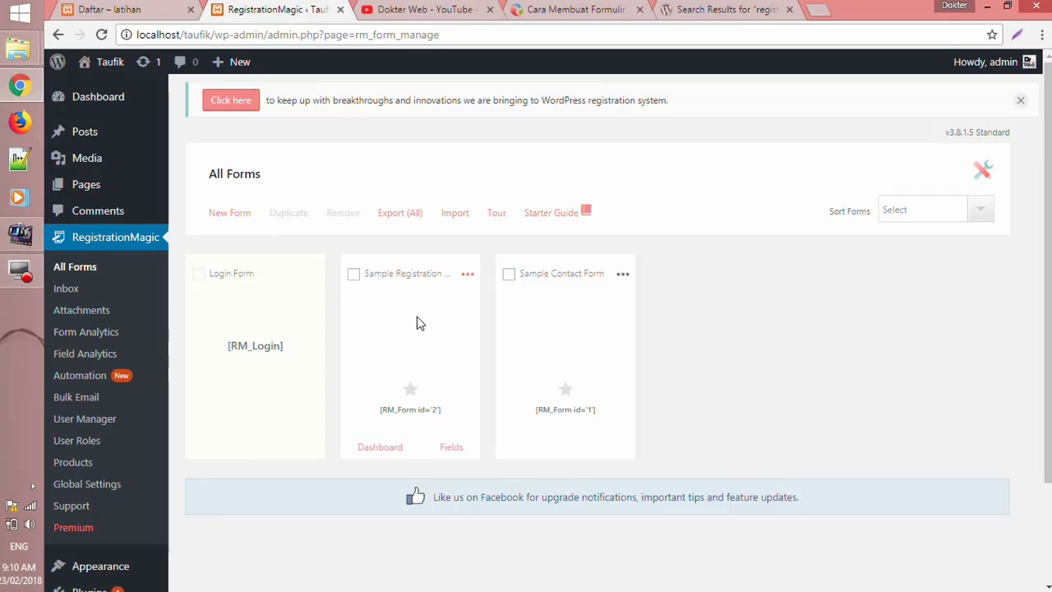
mouse_move(600, 309)
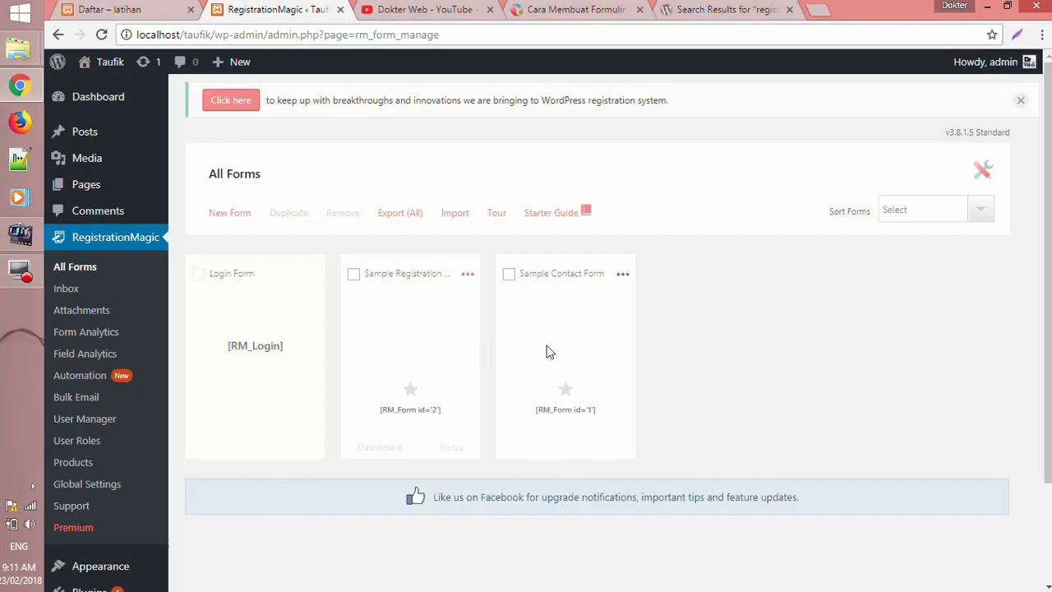
mouse_move(414, 322)
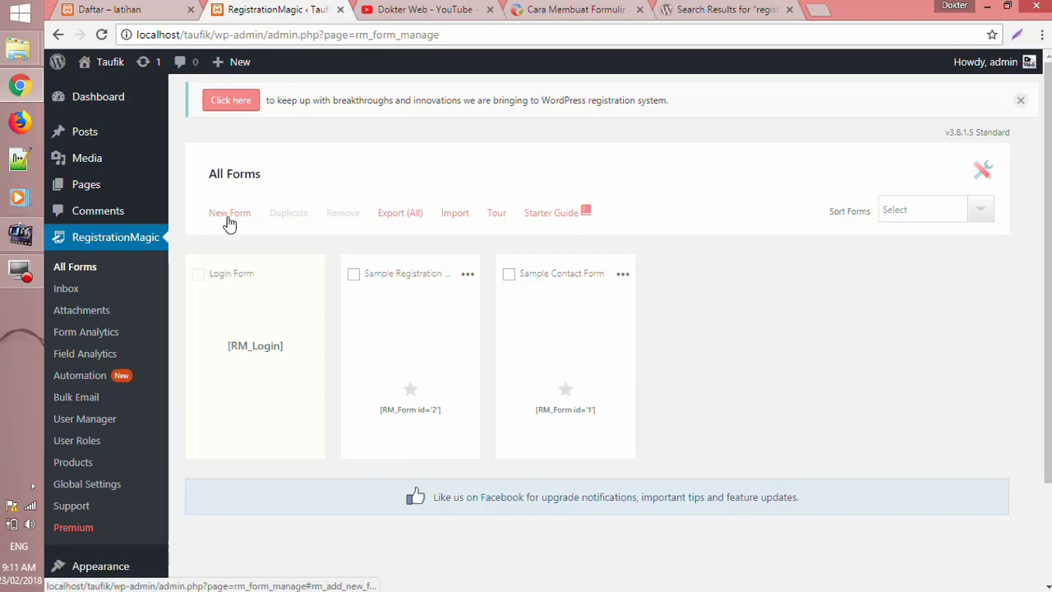
- Create and save a form named 'registrasi' that does not create WordPress user accounts
click(221, 217)
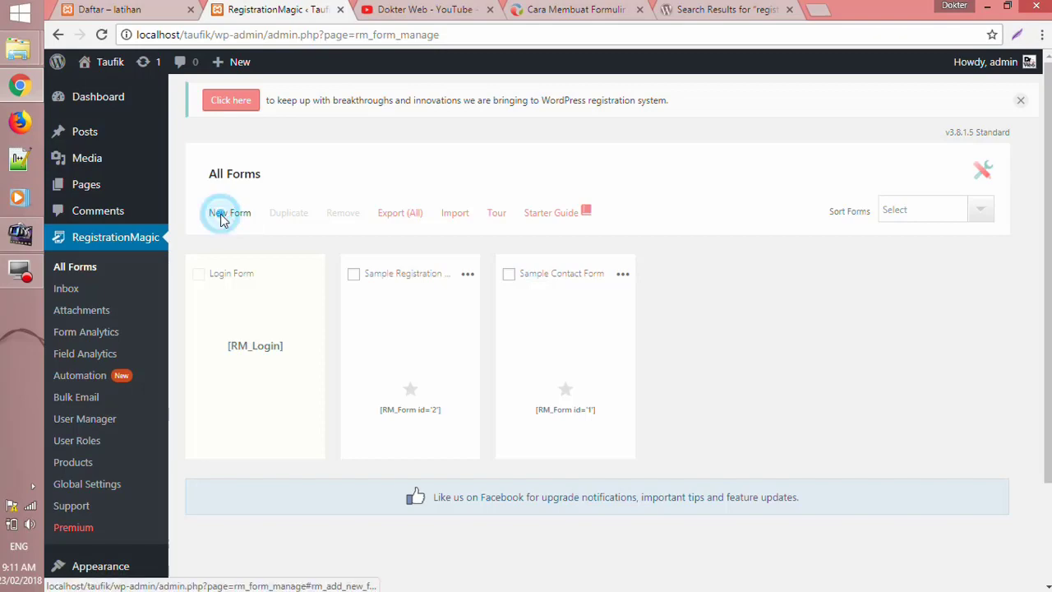
click(377, 202)
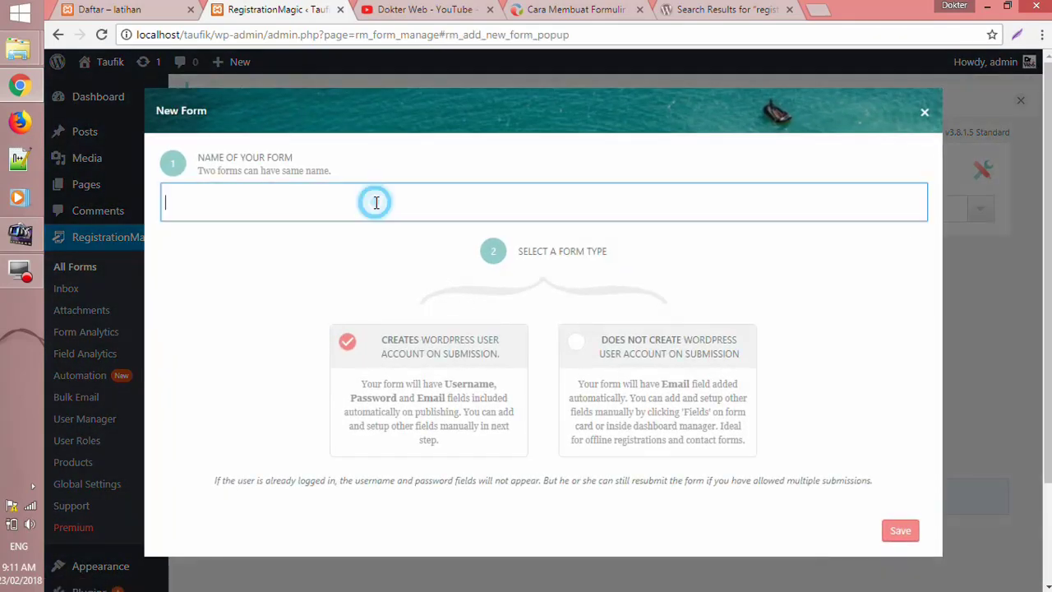
text(r)
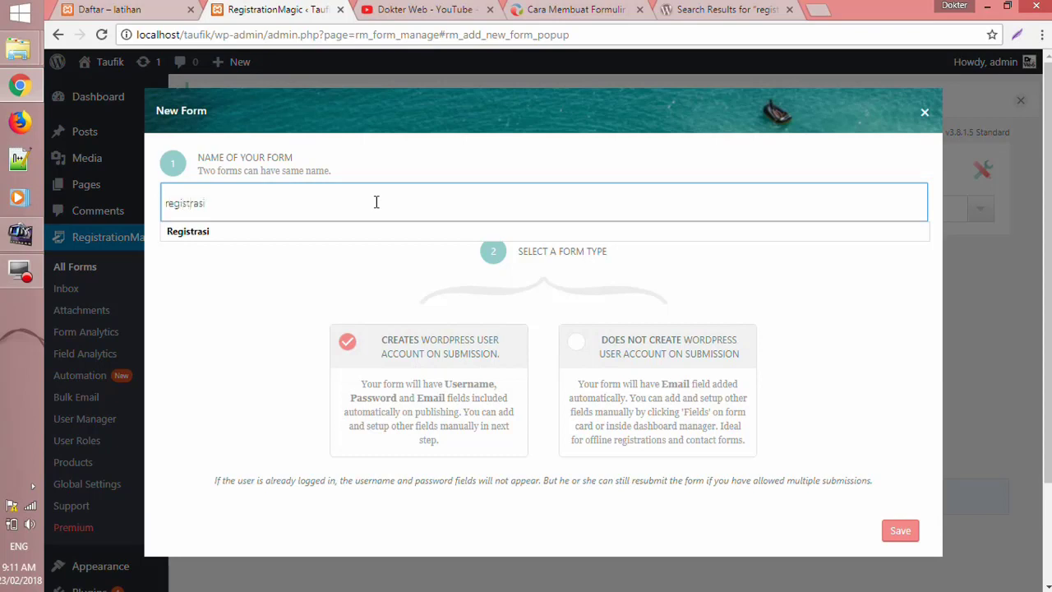
text(egistrasi)
click(803, 305)
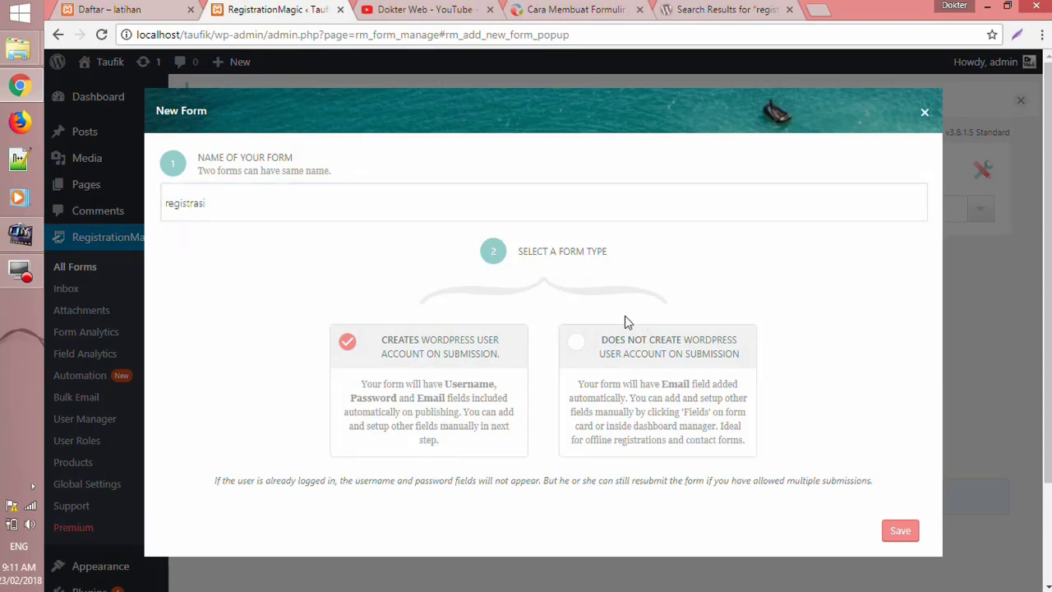
click(578, 346)
click(893, 539)
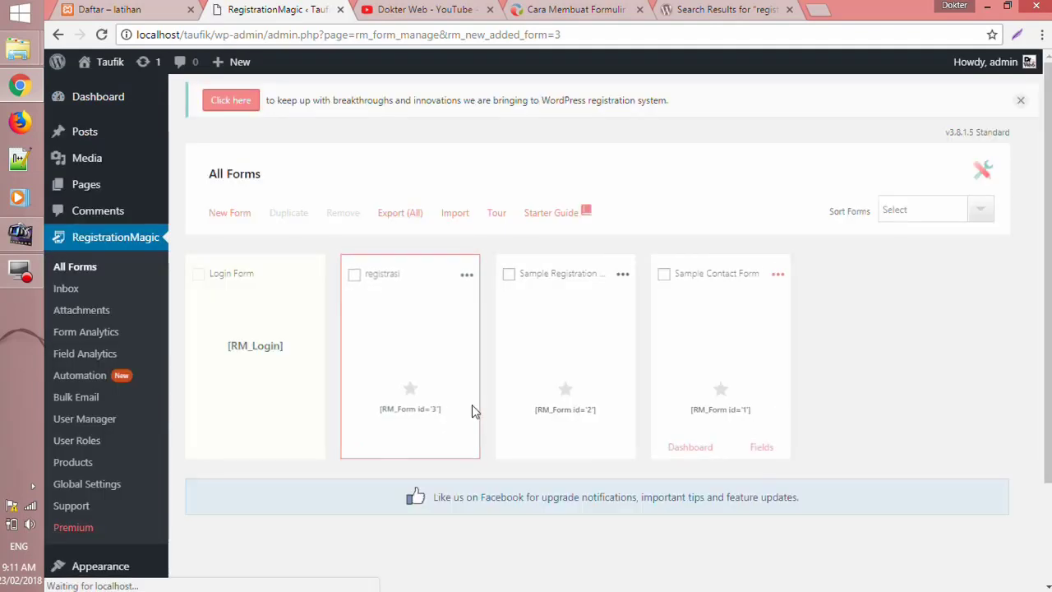
mouse_move(430, 336)
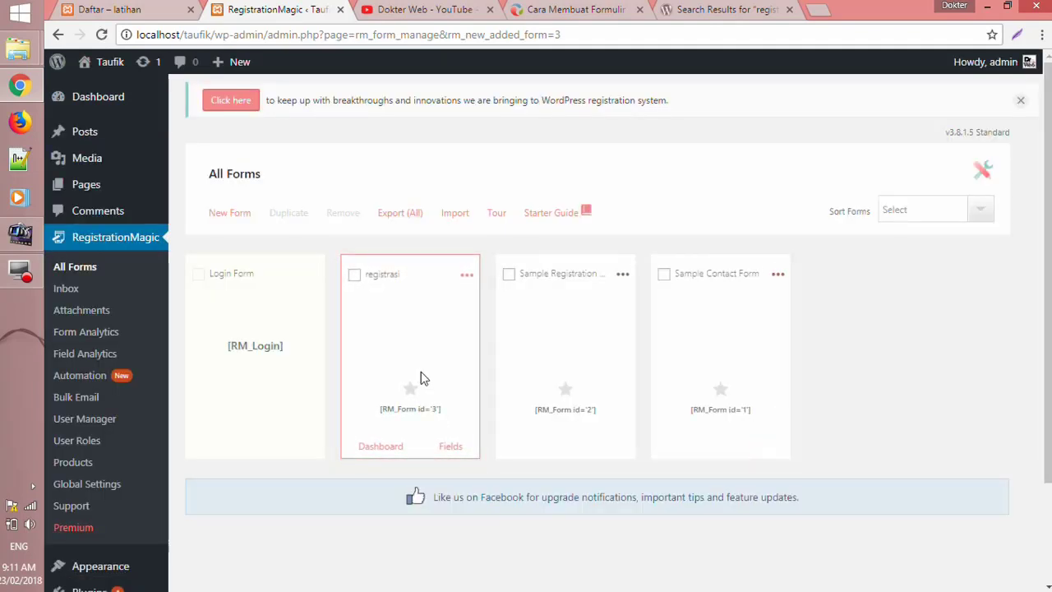
- Open the registrasi form's Fields Manager and begin adding a field
click(449, 452)
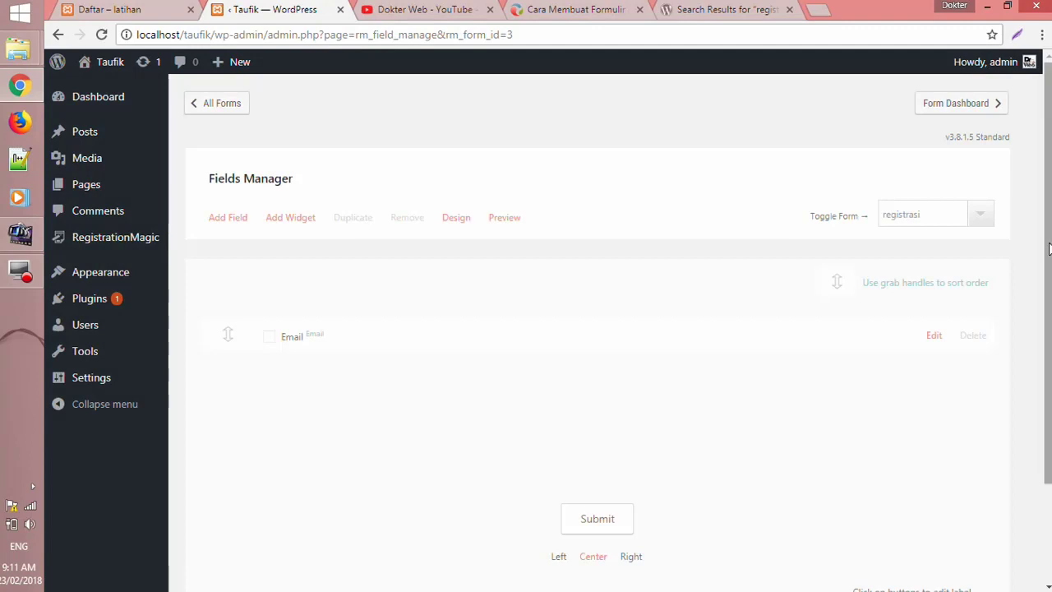
drag(1049, 248, 1049, 306)
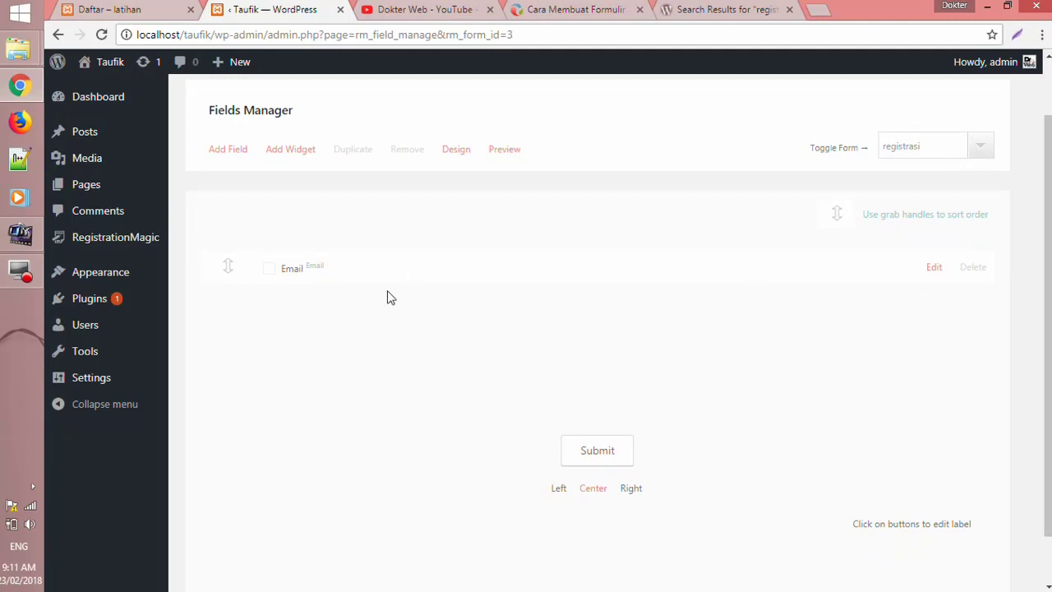
click(234, 155)
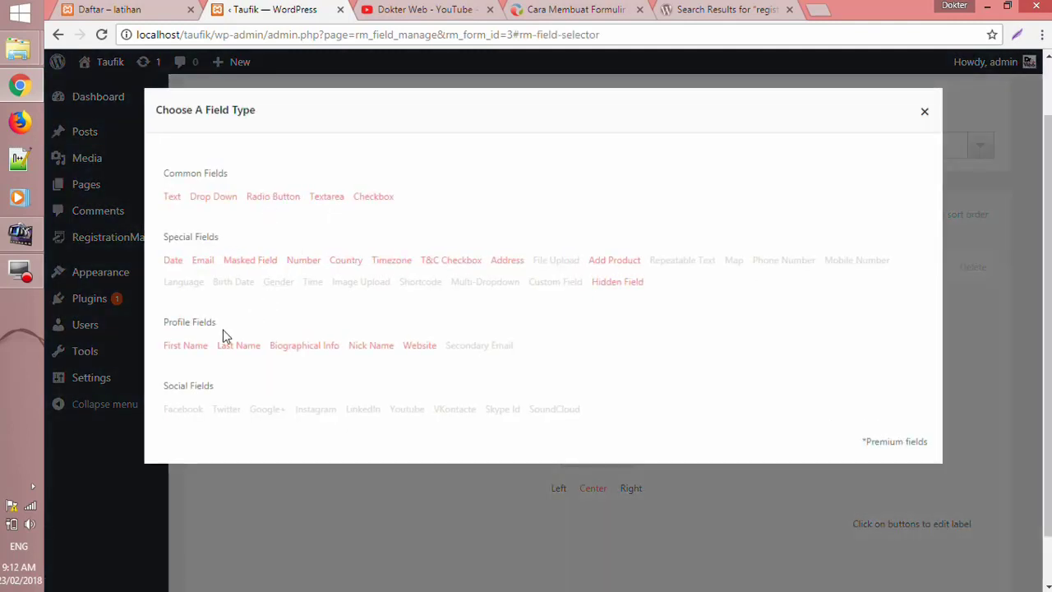
- Add a First Name field with label and placeholder 'Nama Depan' to the form
click(186, 346)
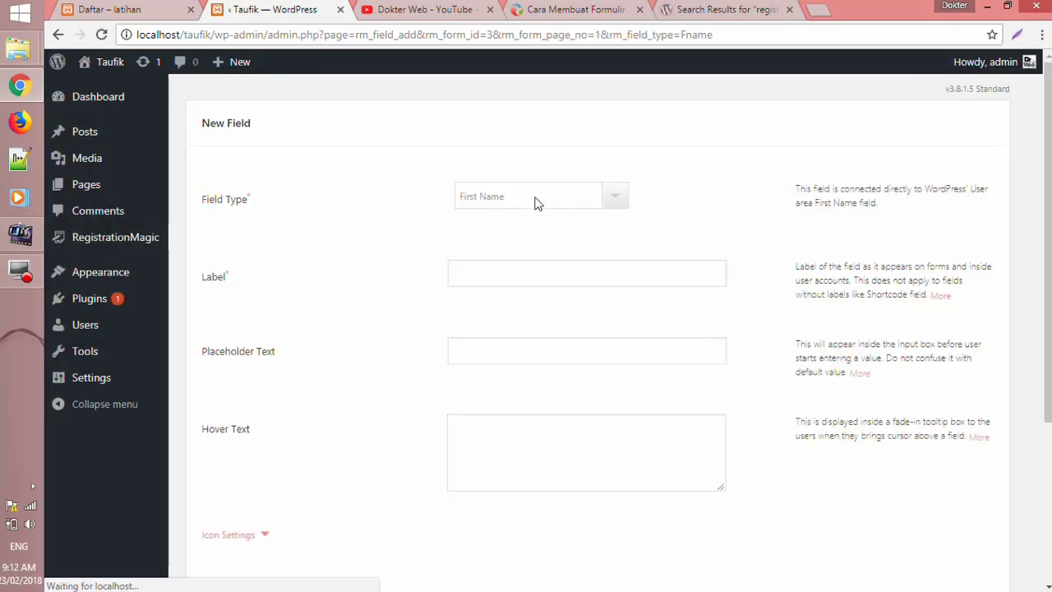
click(520, 274)
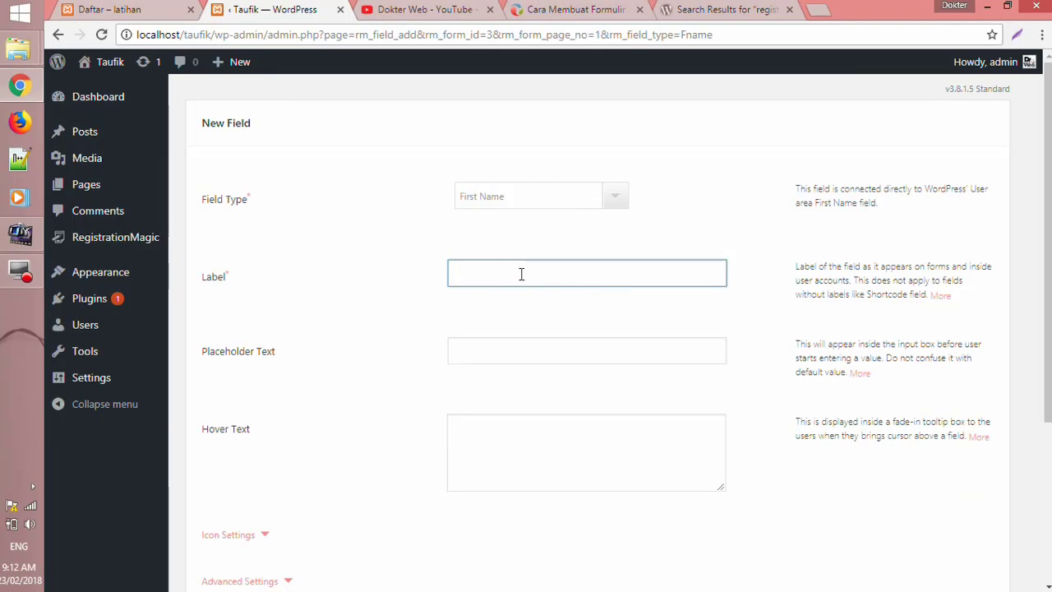
text(Nama Depan)
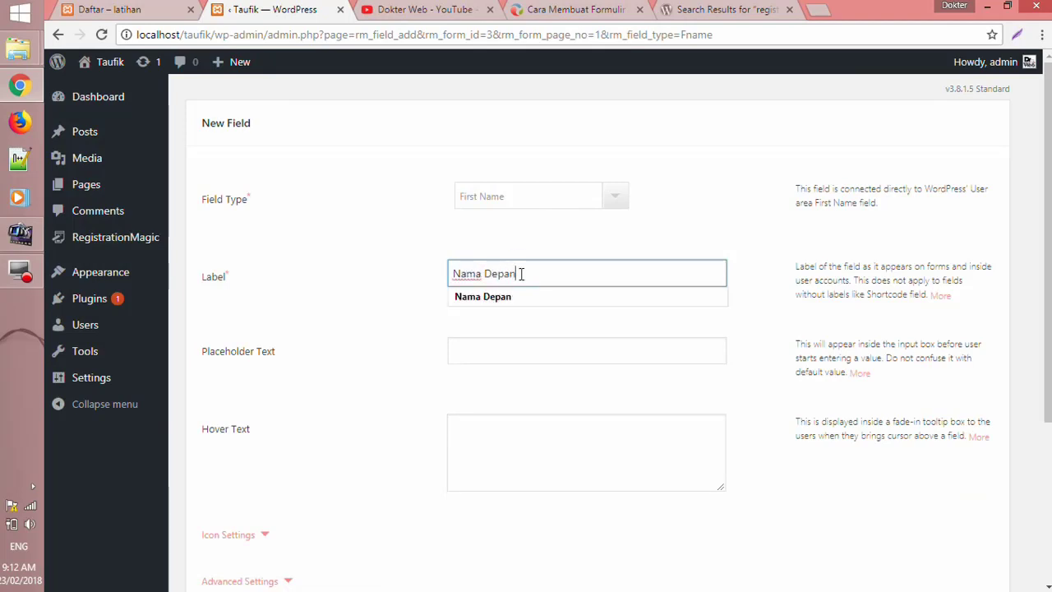
key(Tab)
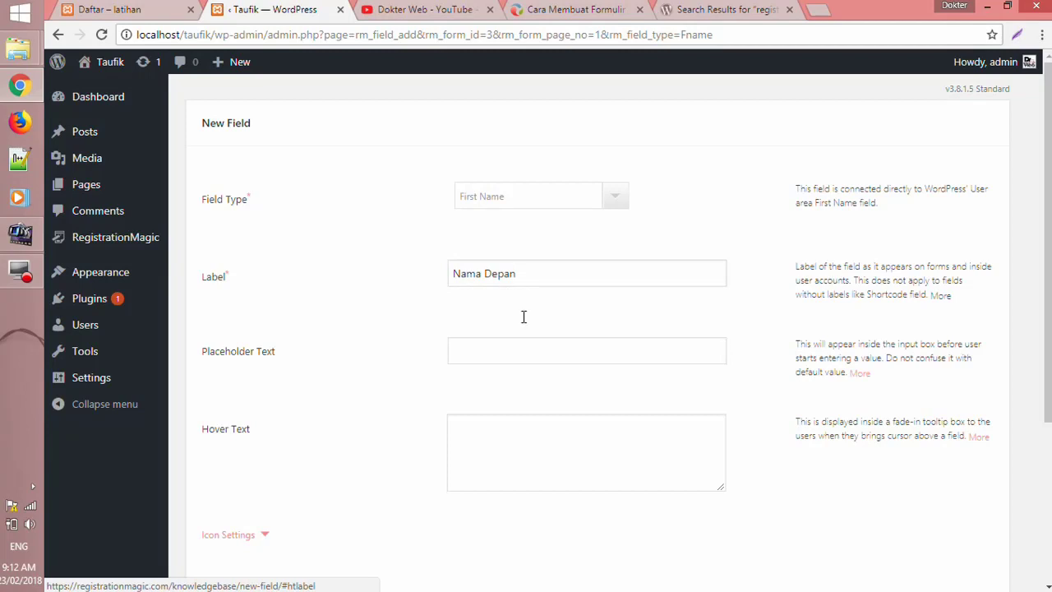
click(529, 350)
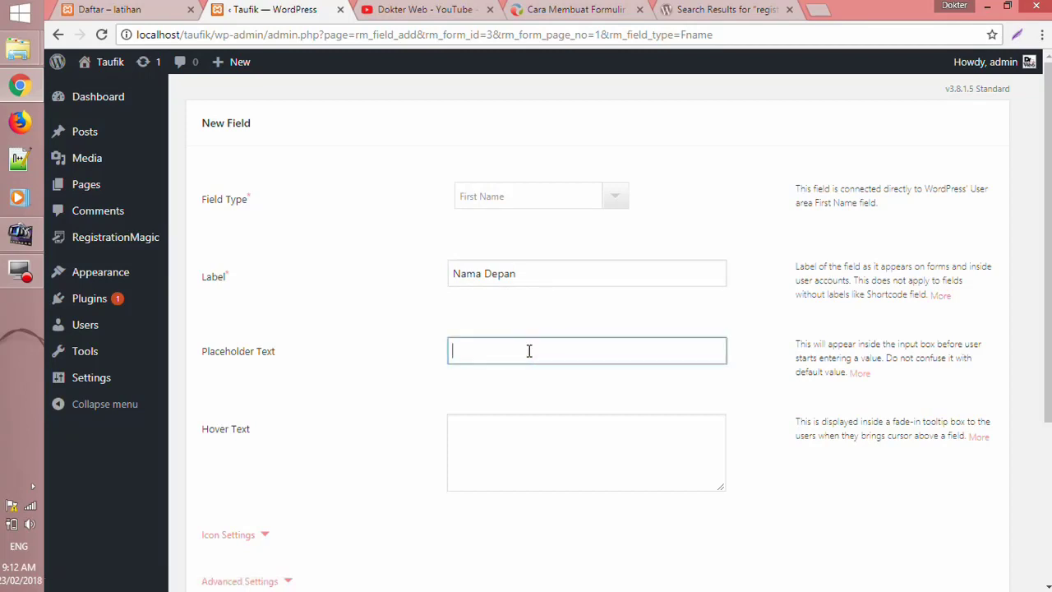
text(Nam)
key(Down)
key(Down)
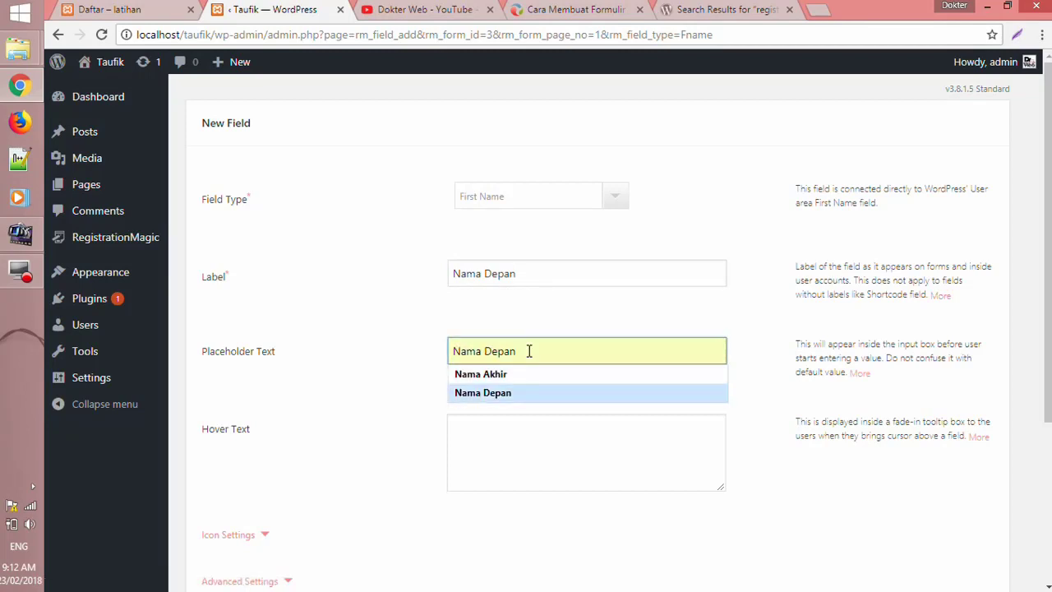
key(Return)
click(746, 364)
scroll(750, 362, down, 3)
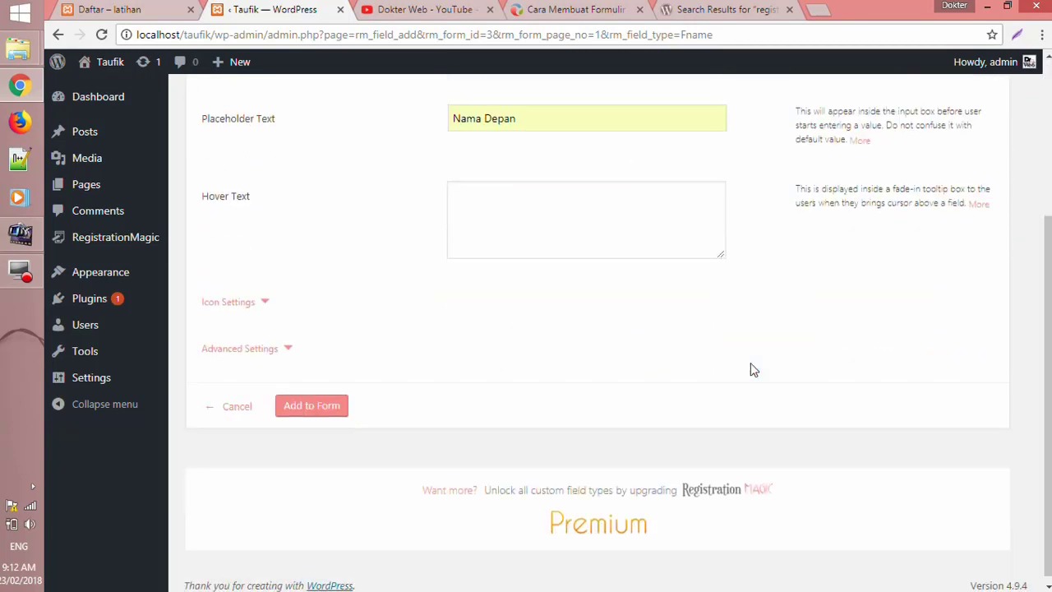
click(311, 405)
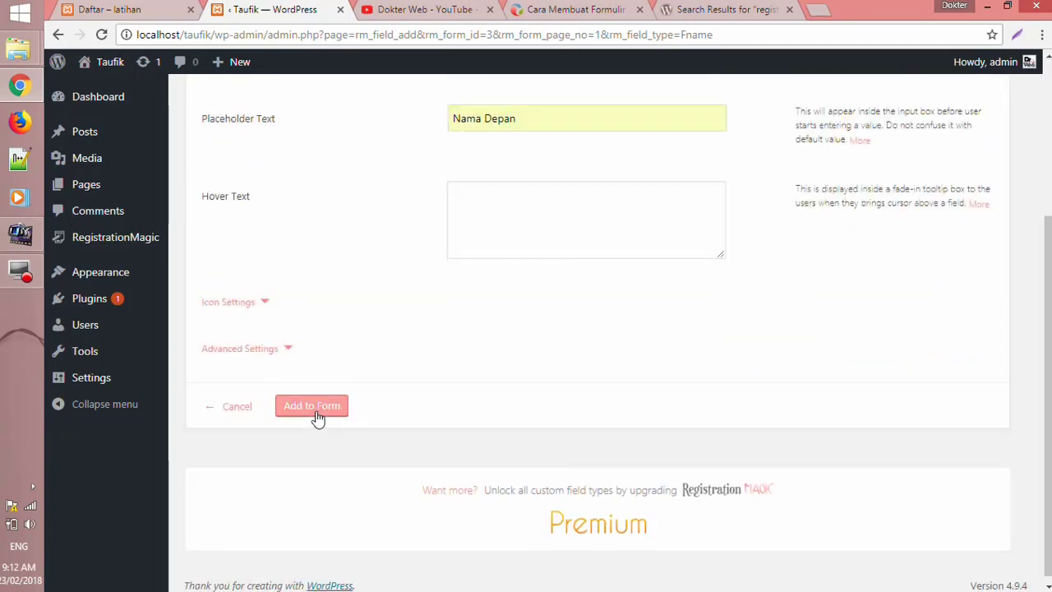
click(316, 416)
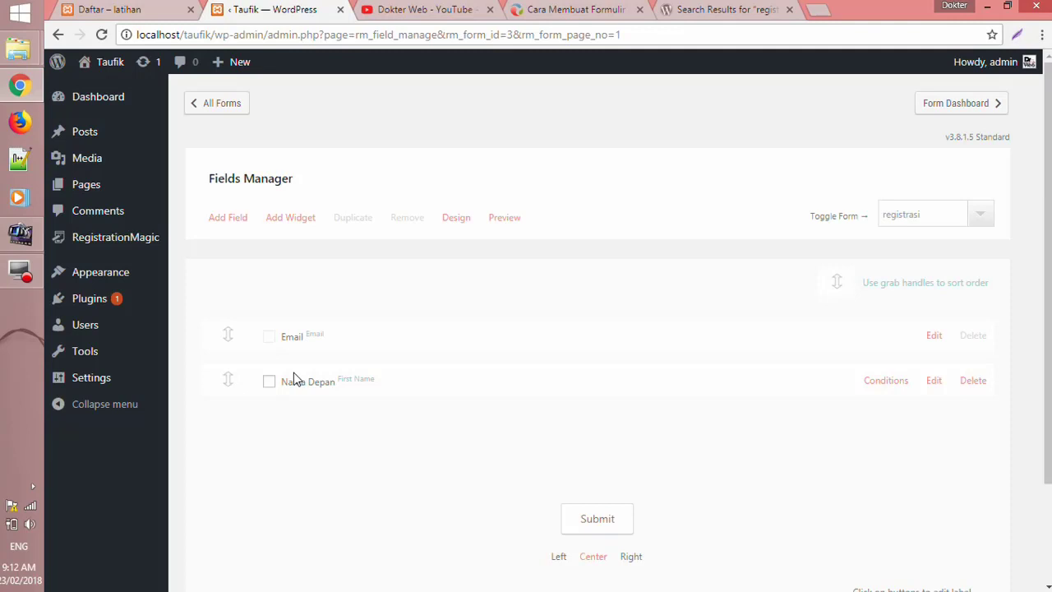
- Add a Last Name field with label and placeholder 'Nama Akhir' to the form
click(226, 217)
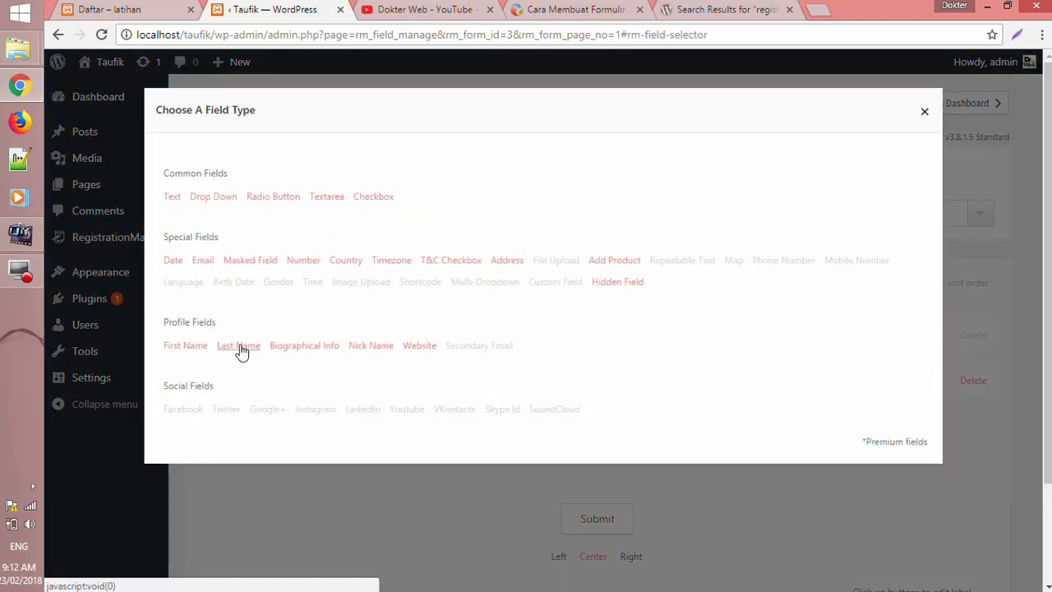
click(240, 345)
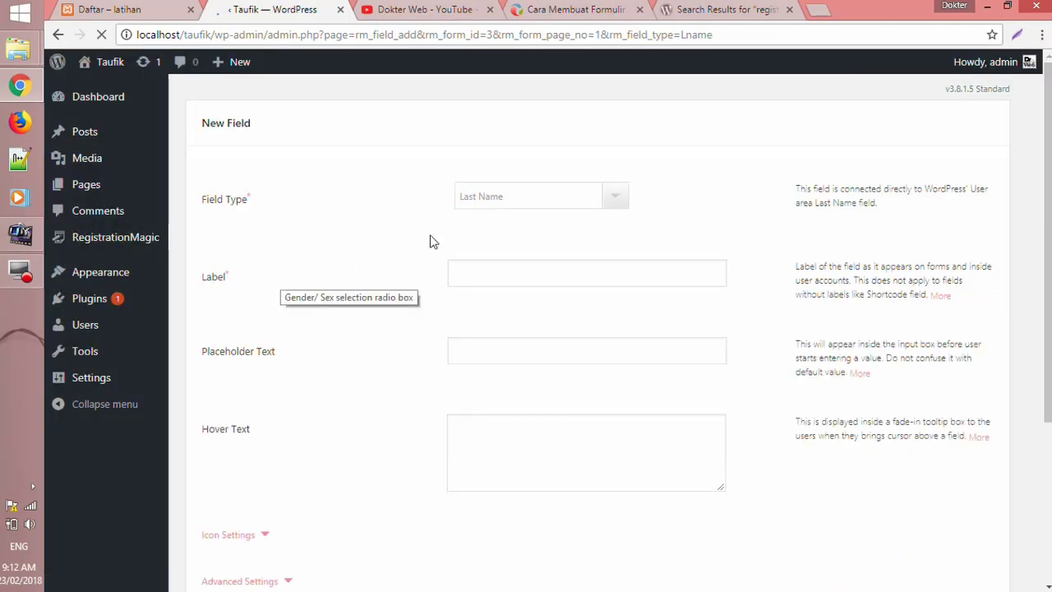
click(528, 271)
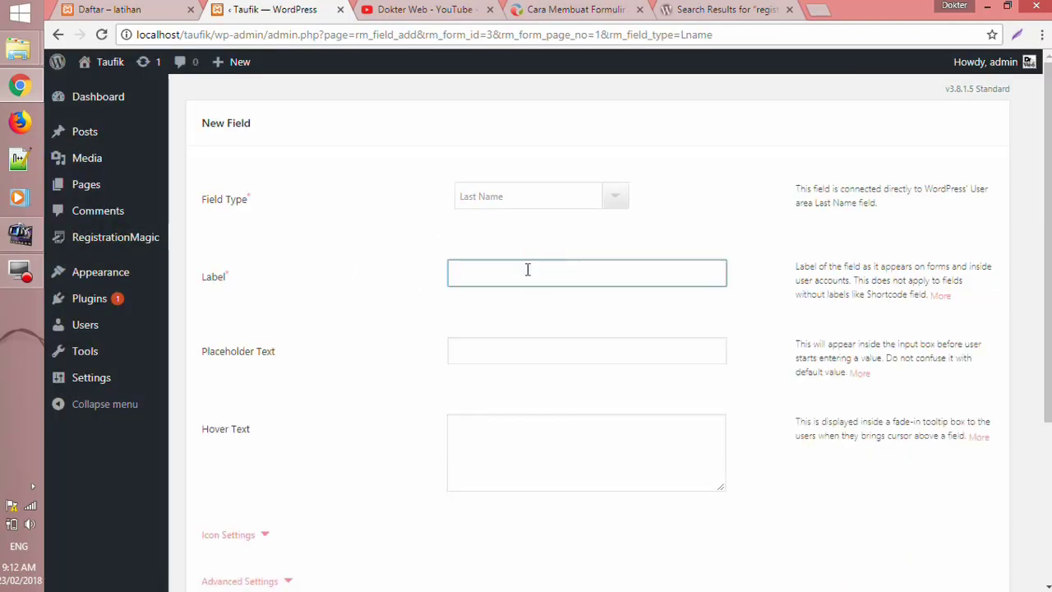
text(n)
click(512, 313)
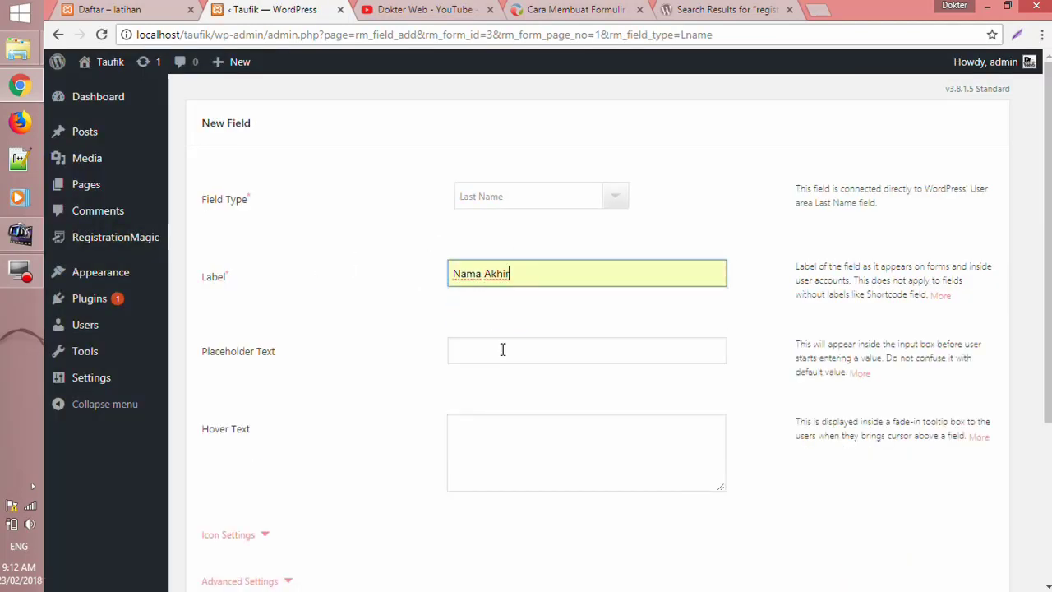
click(502, 349)
text(n)
click(479, 394)
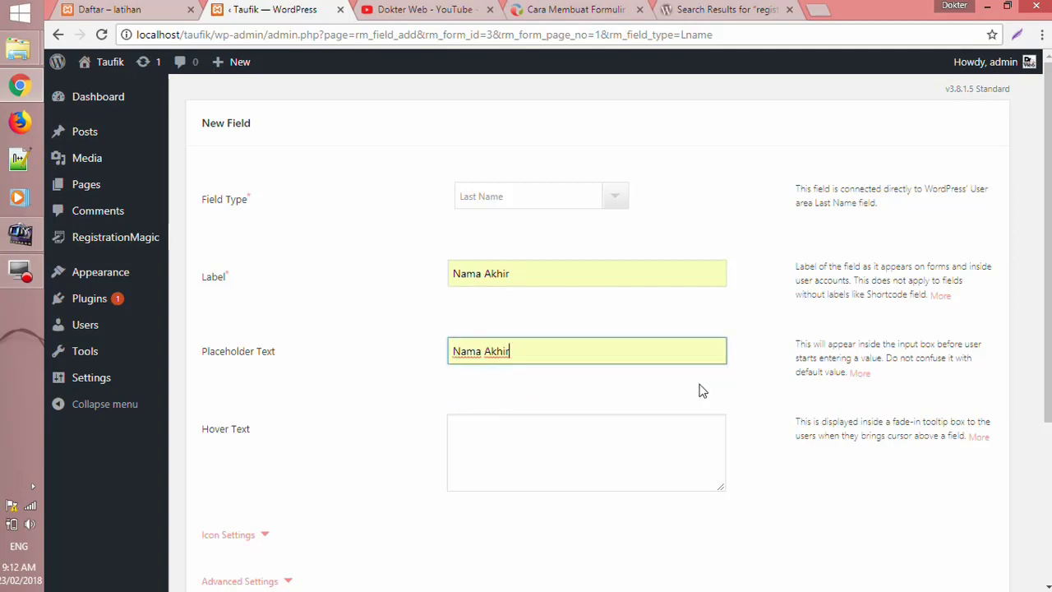
click(722, 386)
scroll(727, 387, down, 3)
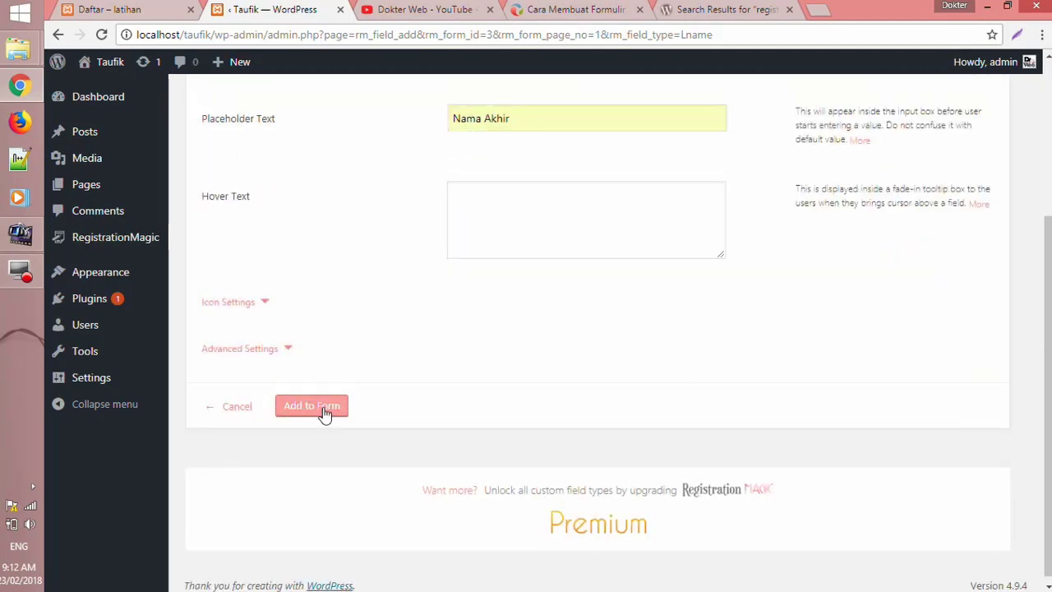
click(333, 413)
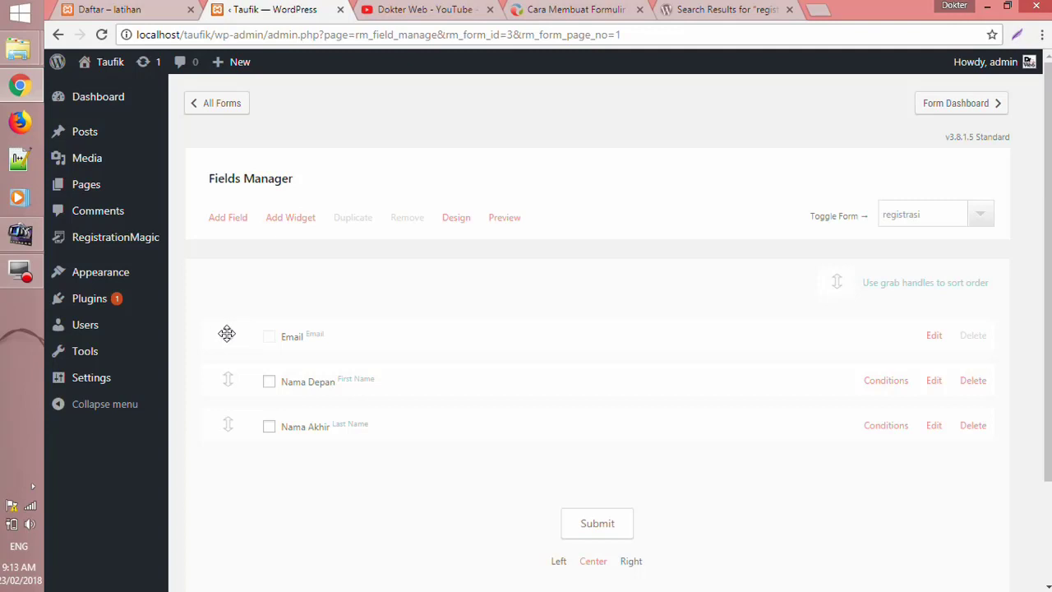
- Drag the Email field below Nama Akhir and reopen the field-type chooser
drag(227, 332, 235, 444)
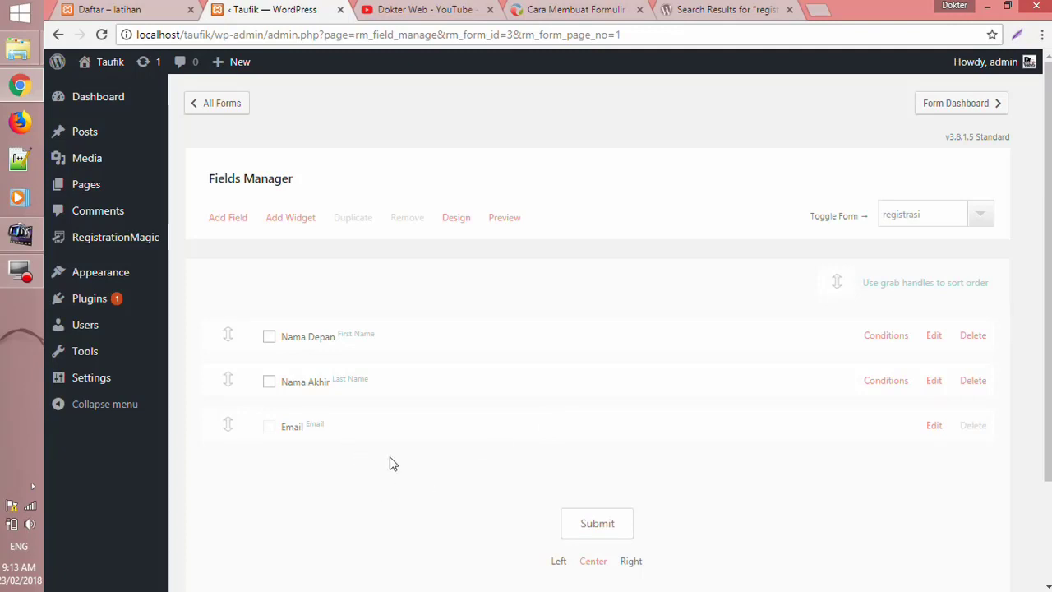
click(231, 224)
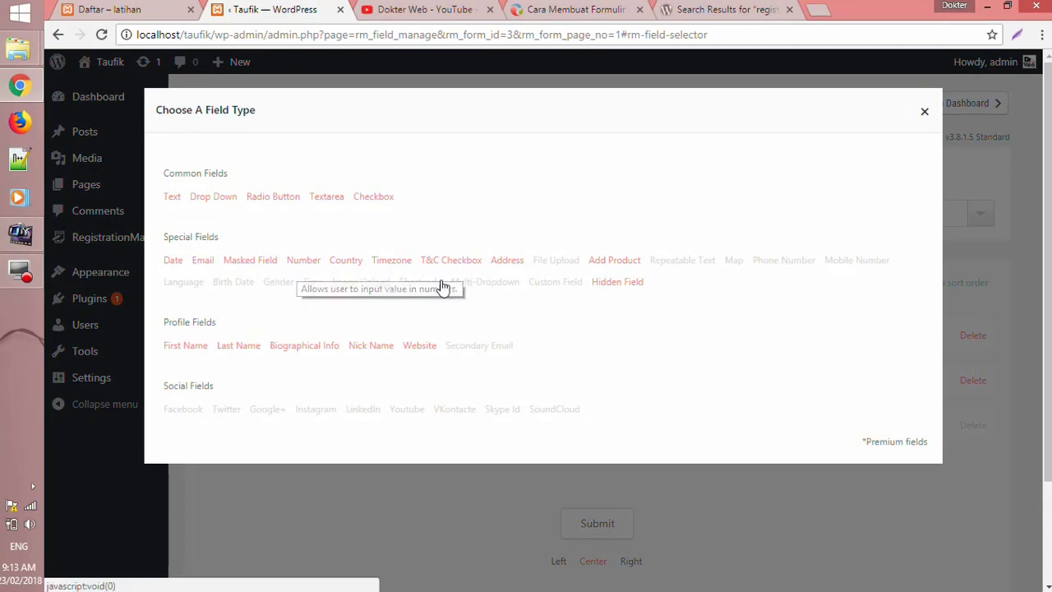
- Add an Address field labelled 'Alamat' with the Regular address type
click(507, 261)
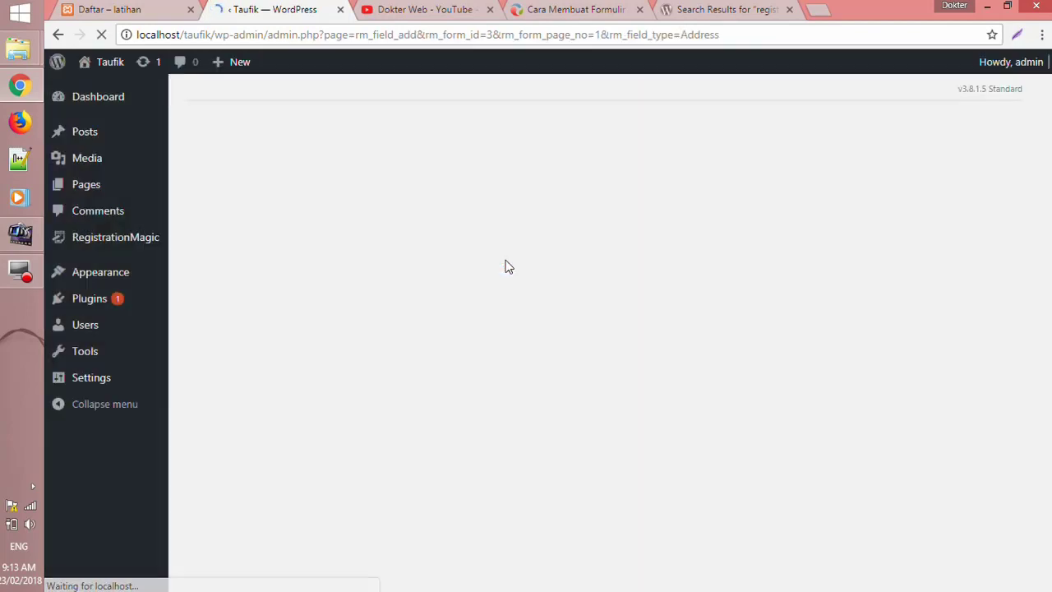
click(566, 287)
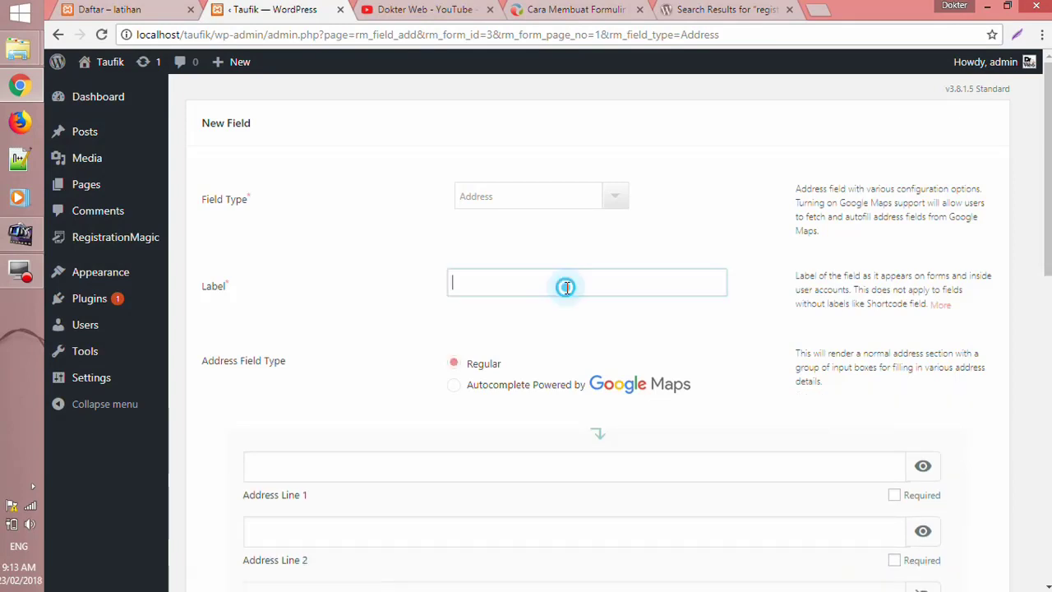
text(alam)
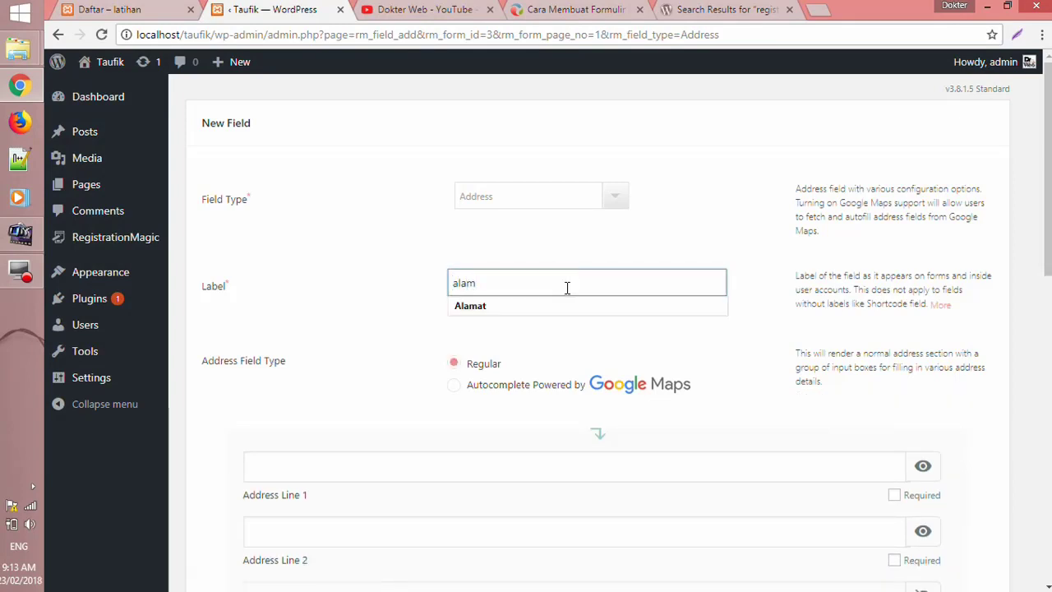
key(Down)
key(Return)
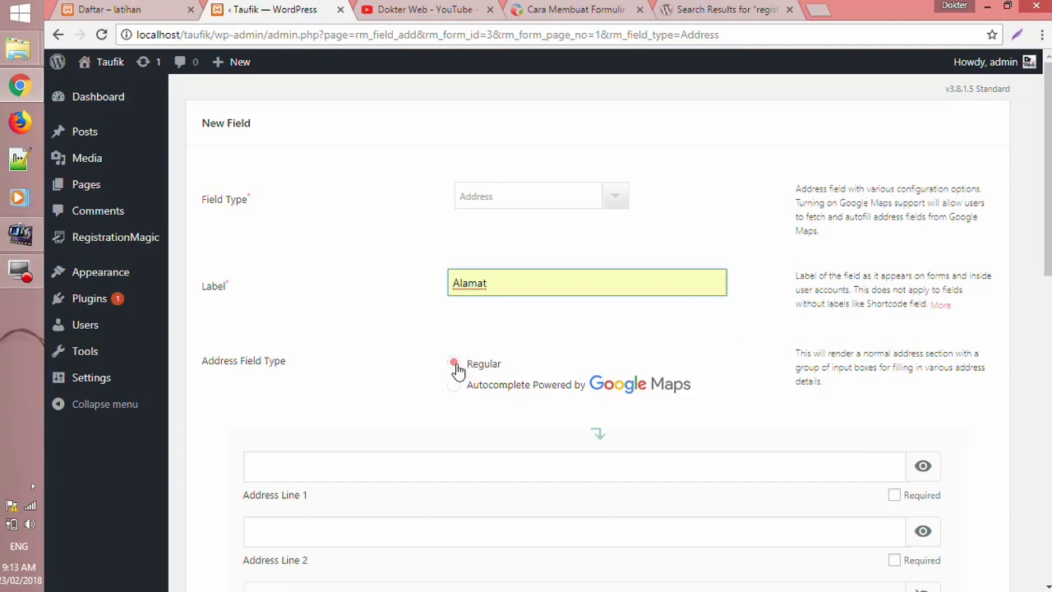
drag(1048, 261, 1047, 347)
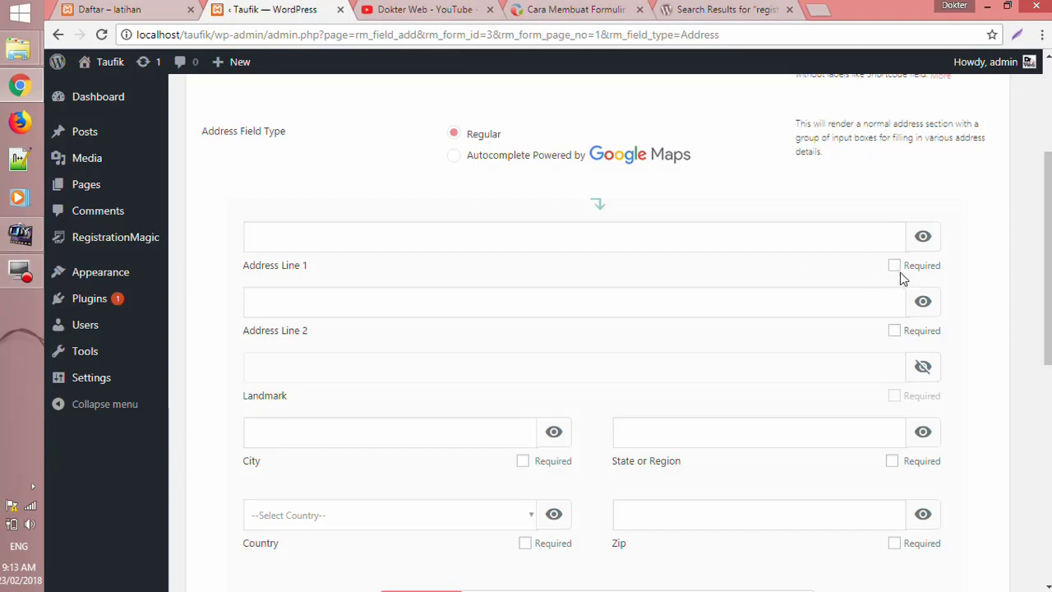
- Make Address Line 1, City, State and Country required, and hide Address Line 2
click(894, 266)
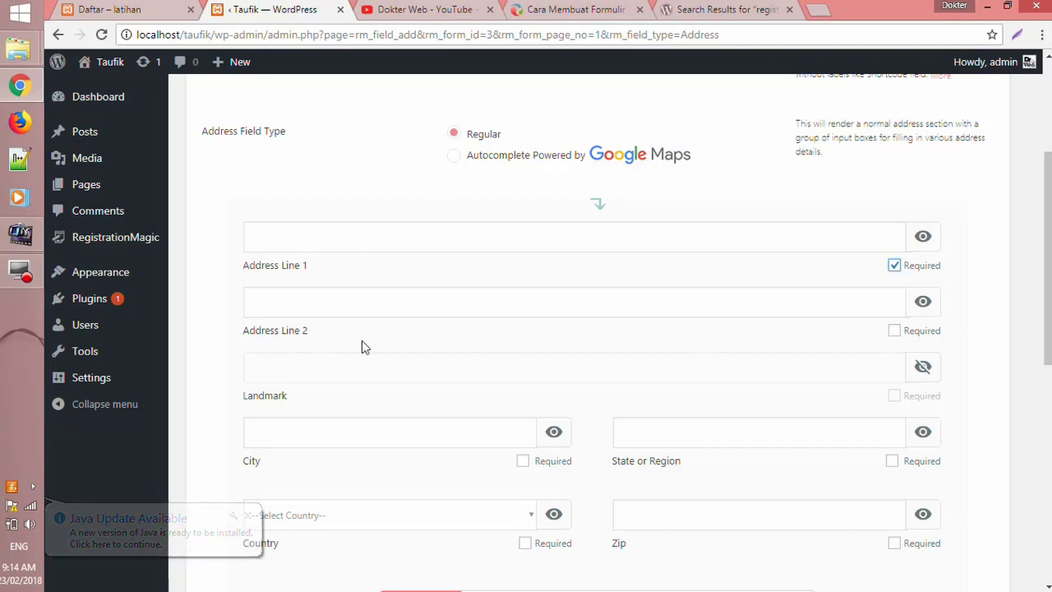
click(924, 310)
scroll(976, 382, down, 1)
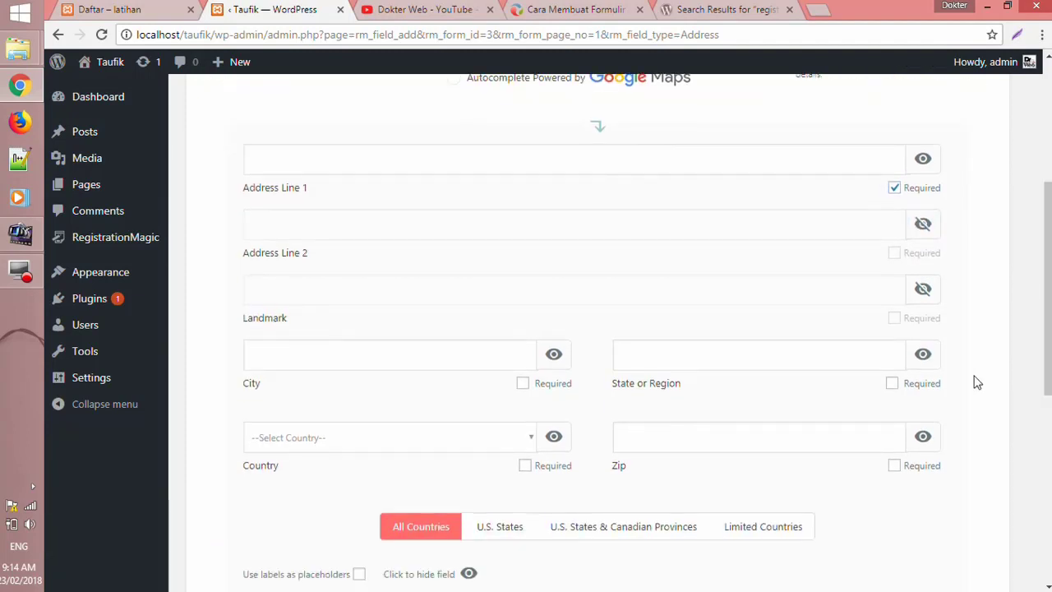
scroll(976, 382, down, 1)
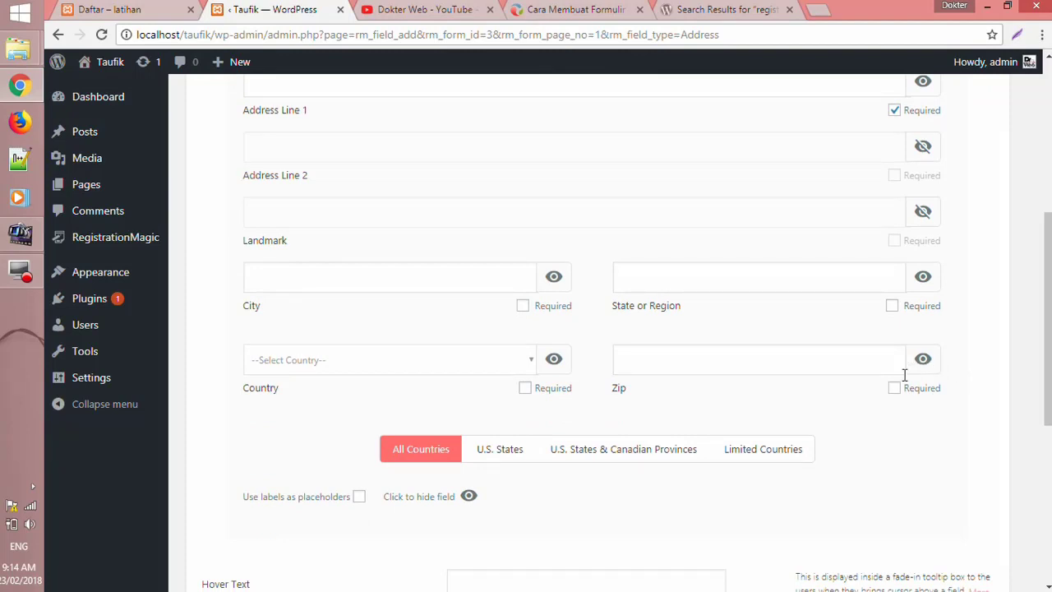
click(522, 307)
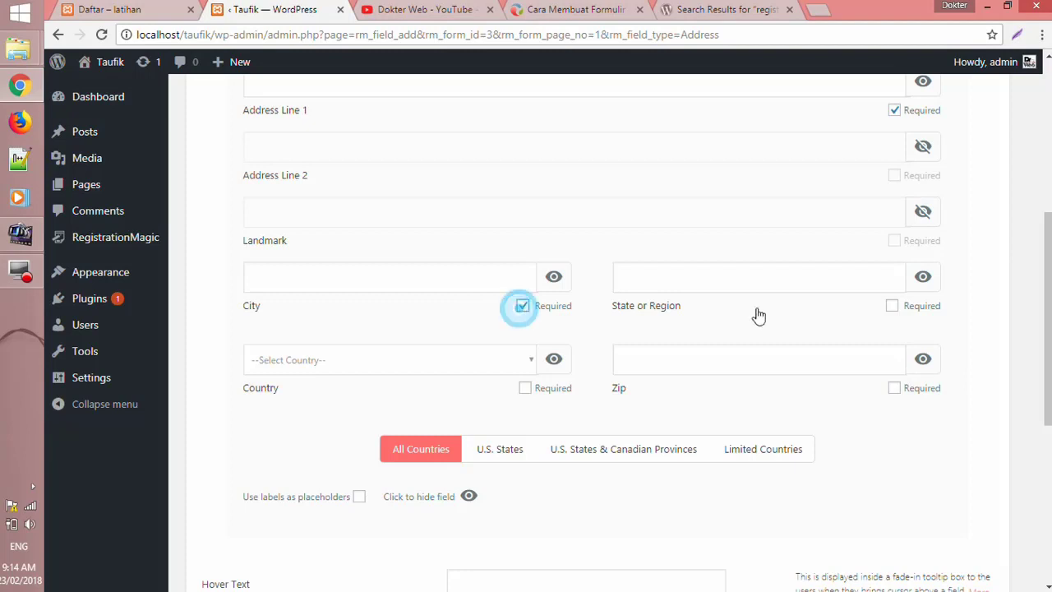
click(891, 306)
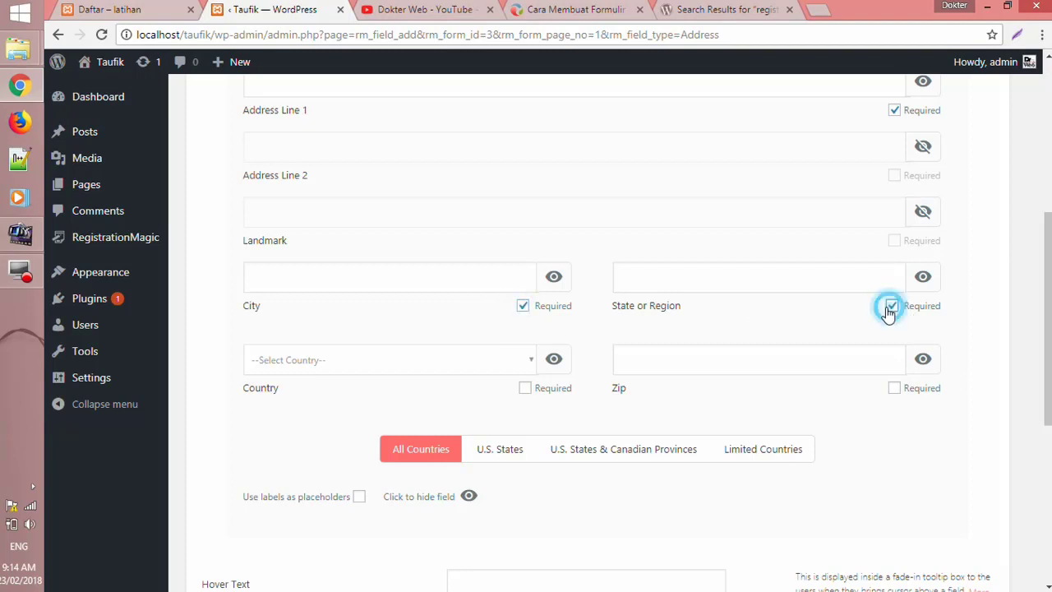
click(525, 388)
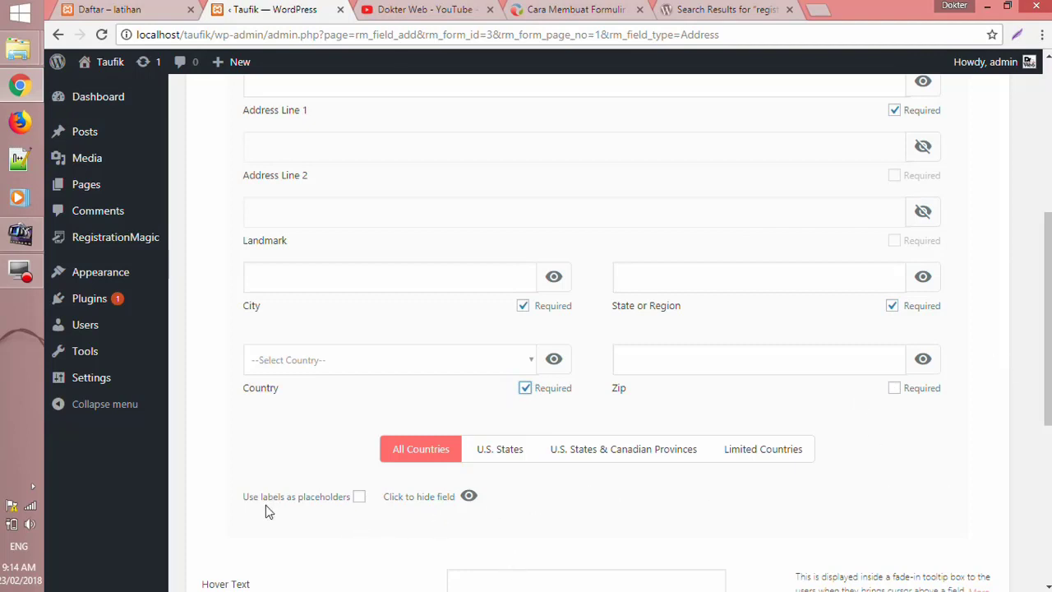
- Use labels as placeholders and add the Alamat field to the form
click(359, 498)
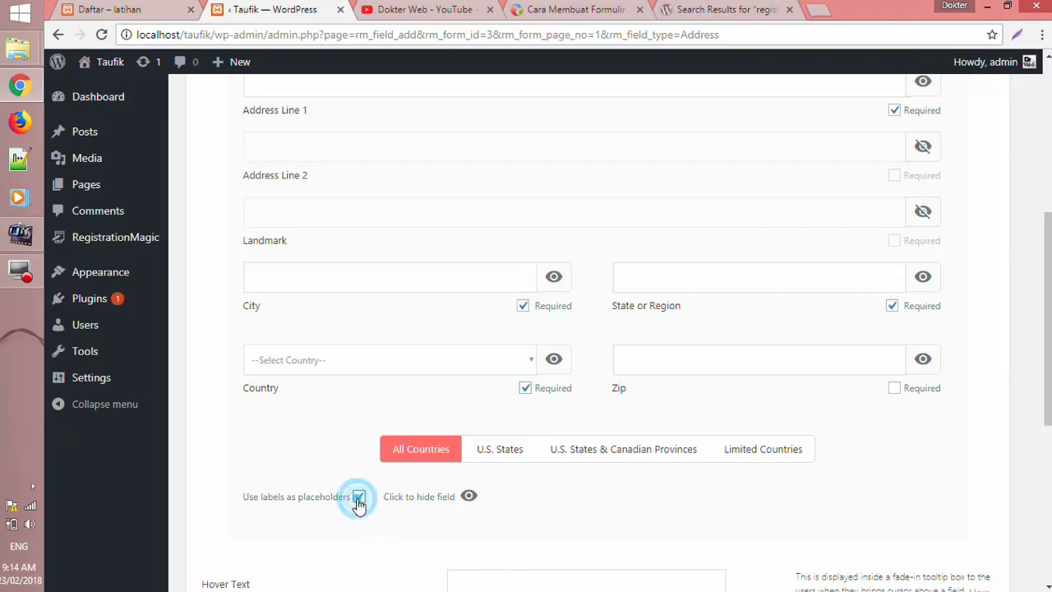
drag(1045, 358, 1045, 481)
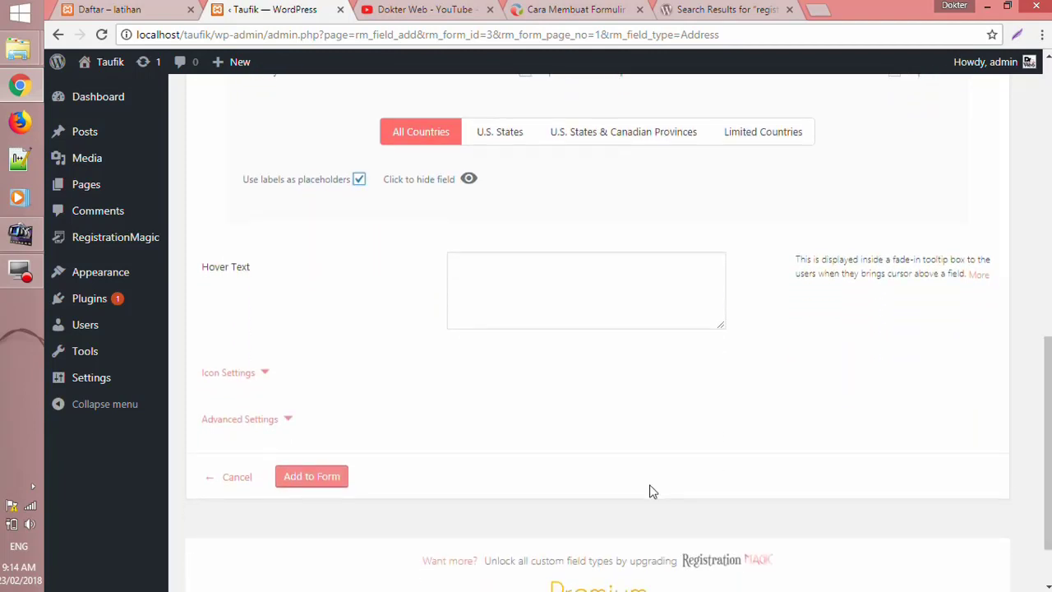
click(320, 481)
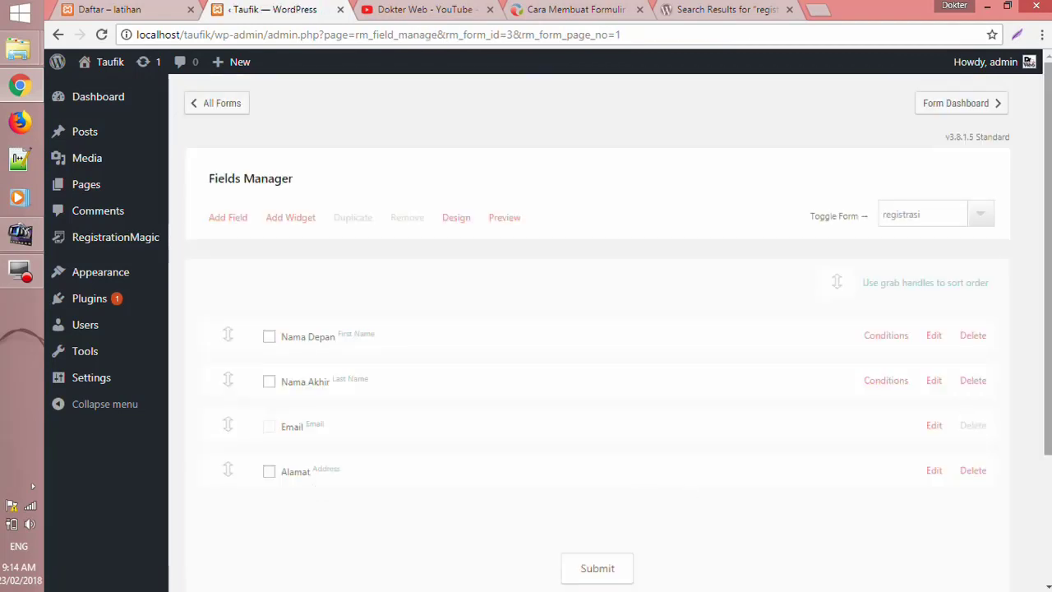
- Start a Checkbox field, cancel it, and reopen the field-type chooser
scroll(986, 300, down, 1)
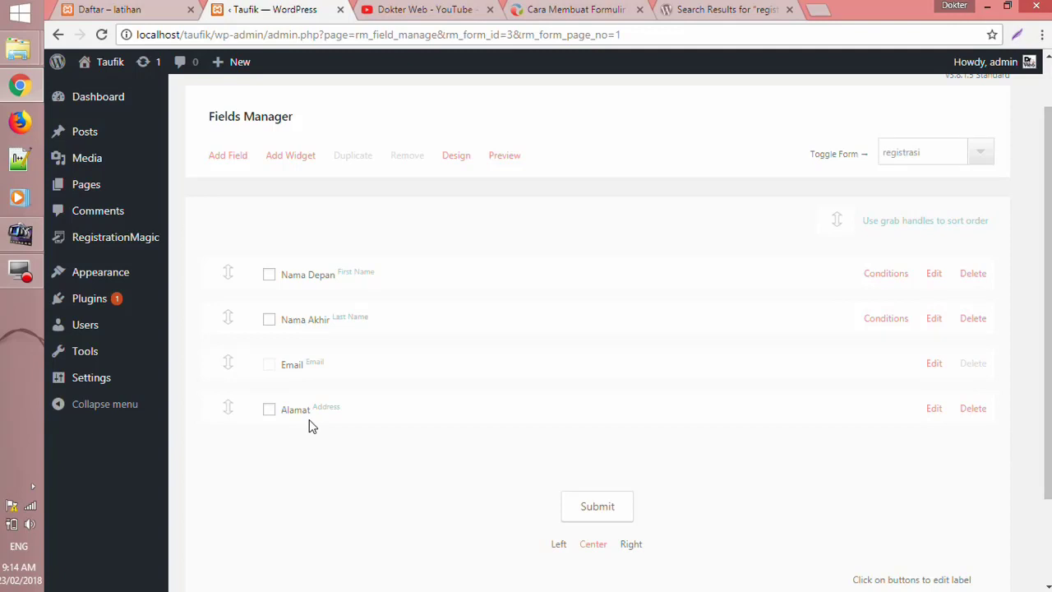
click(220, 155)
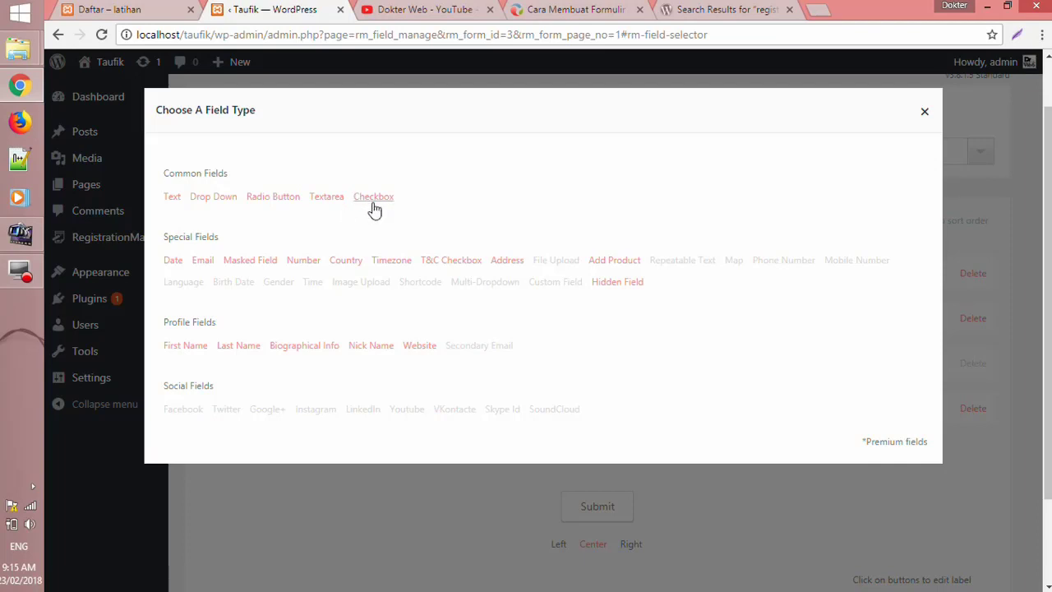
click(373, 197)
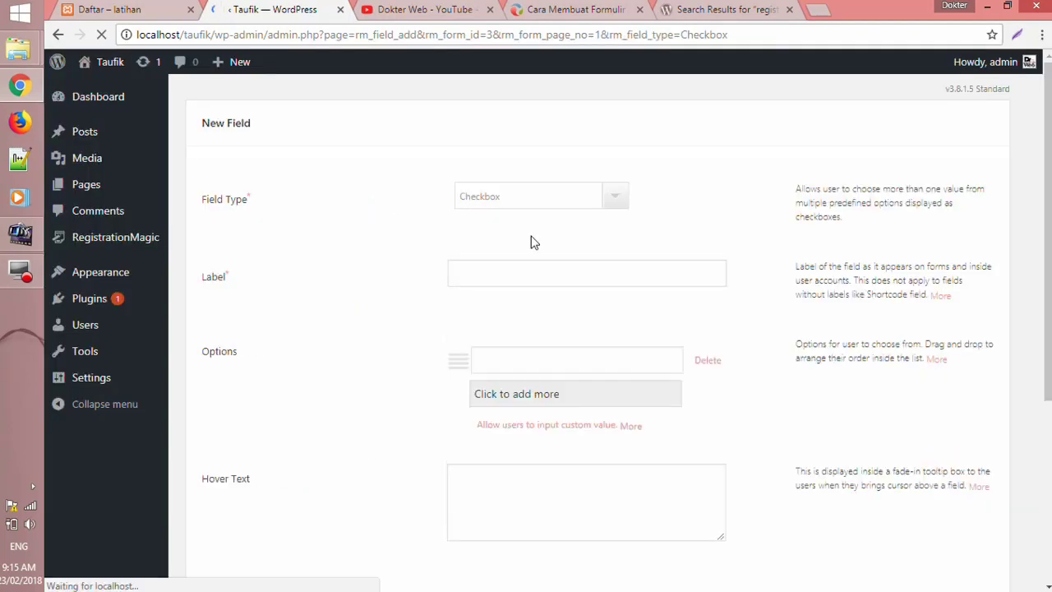
scroll(474, 338, down, 4)
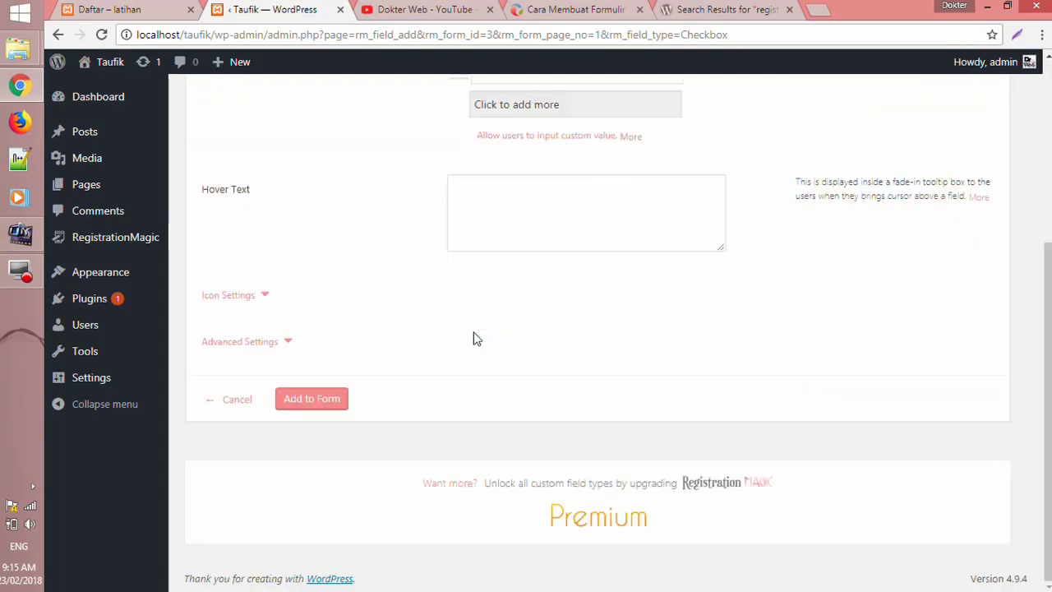
click(243, 400)
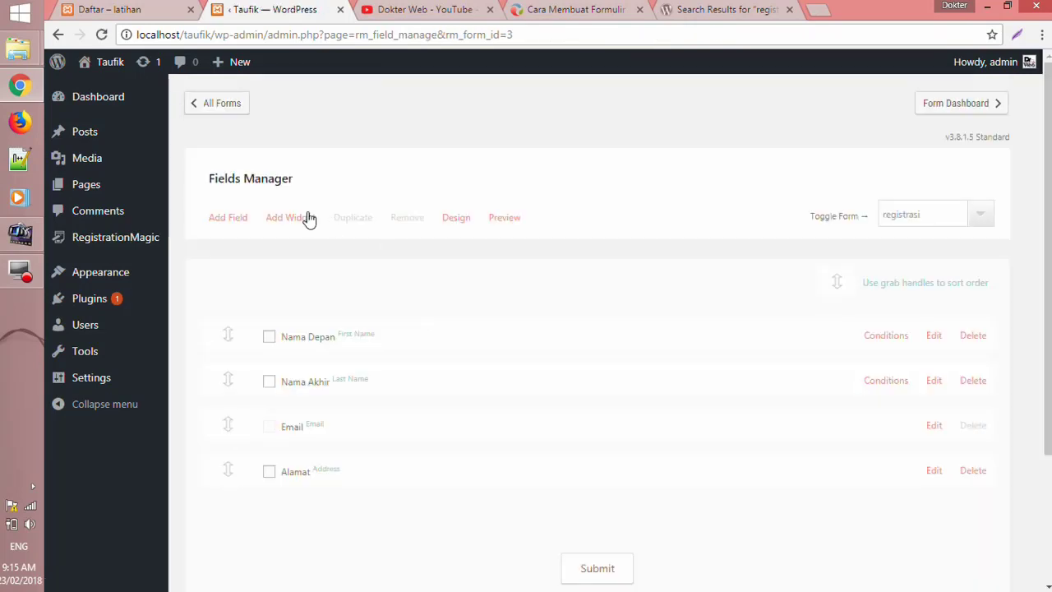
click(220, 223)
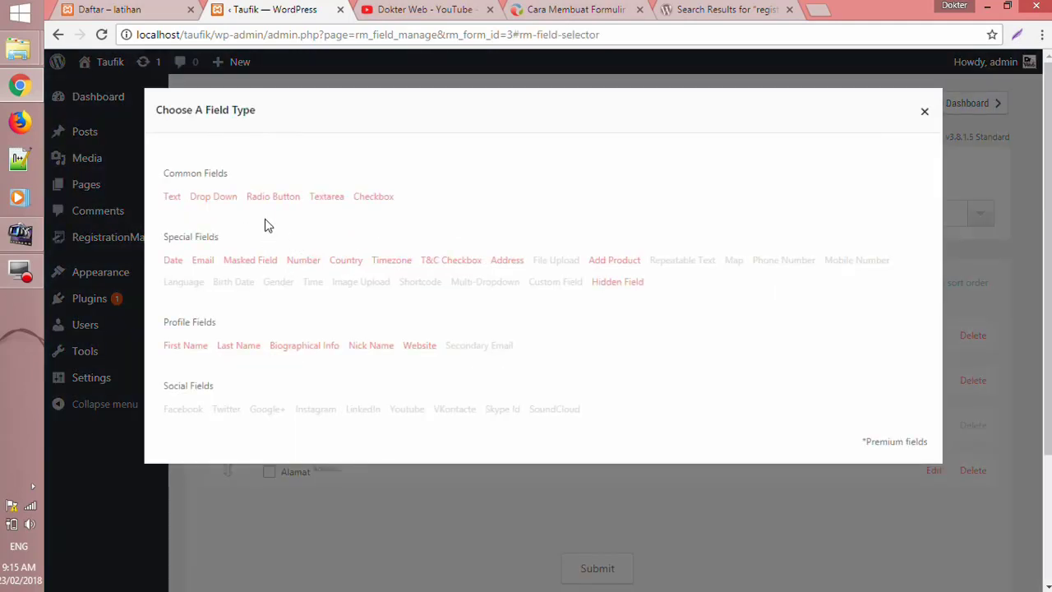
- Start a new Radio Button field labelled 'Kelamin'
click(274, 197)
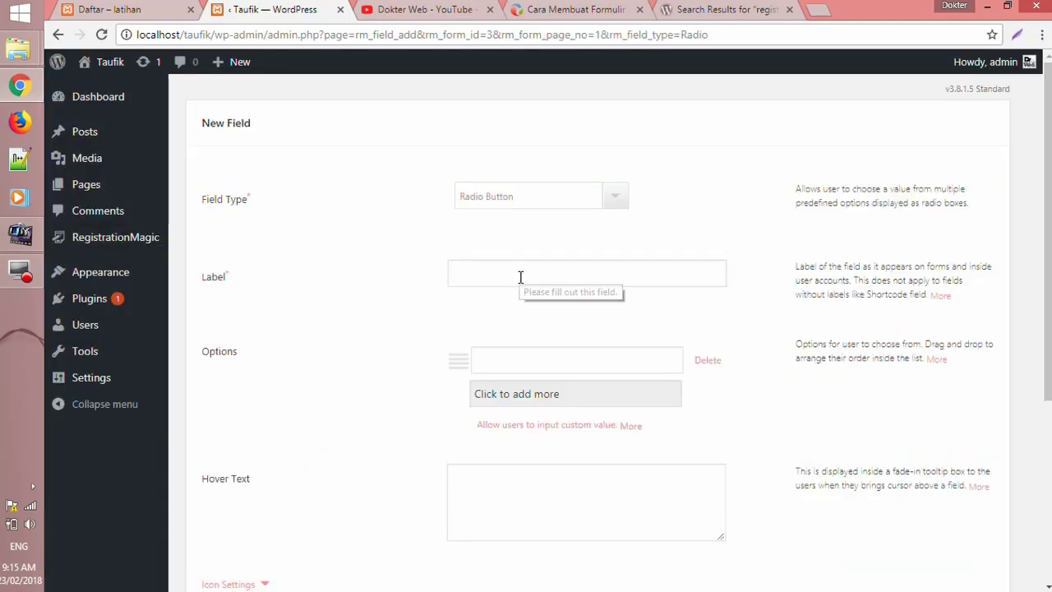
click(520, 277)
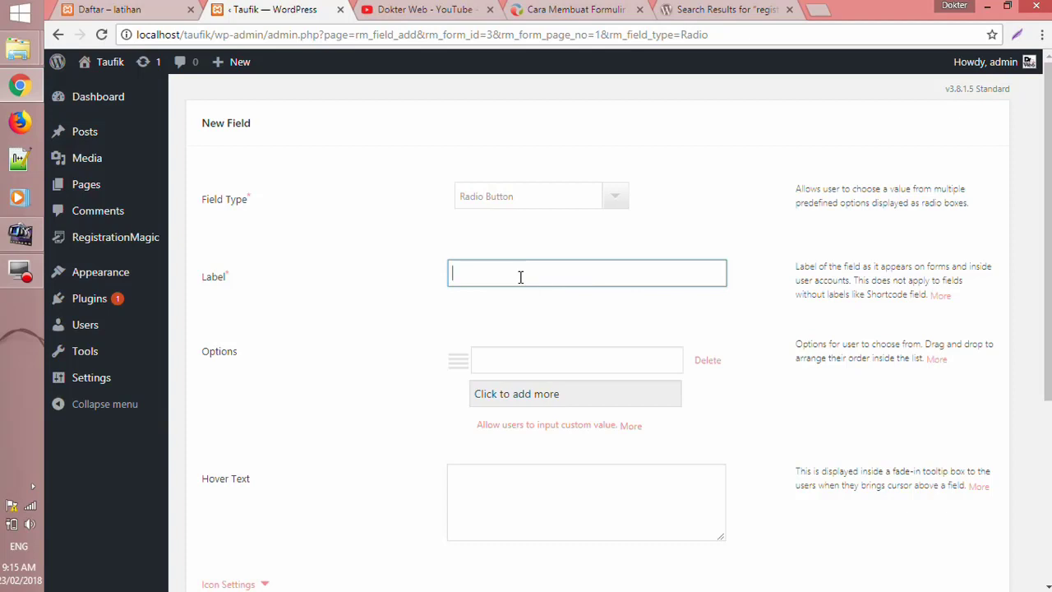
click(520, 277)
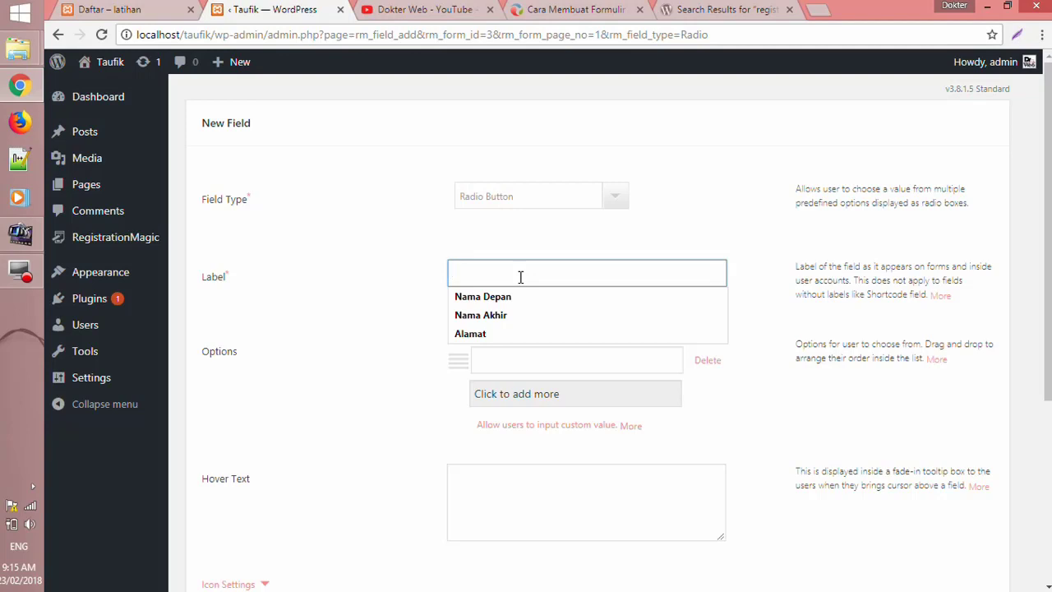
text(Kelamin)
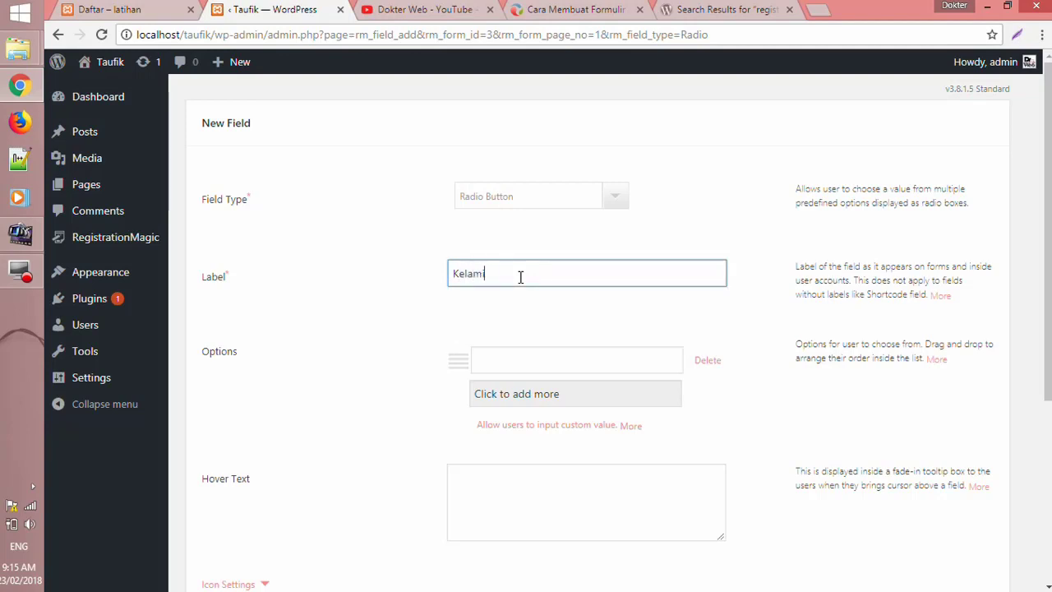
- Give the Kelamin field two options, Pria and Wanita
click(522, 366)
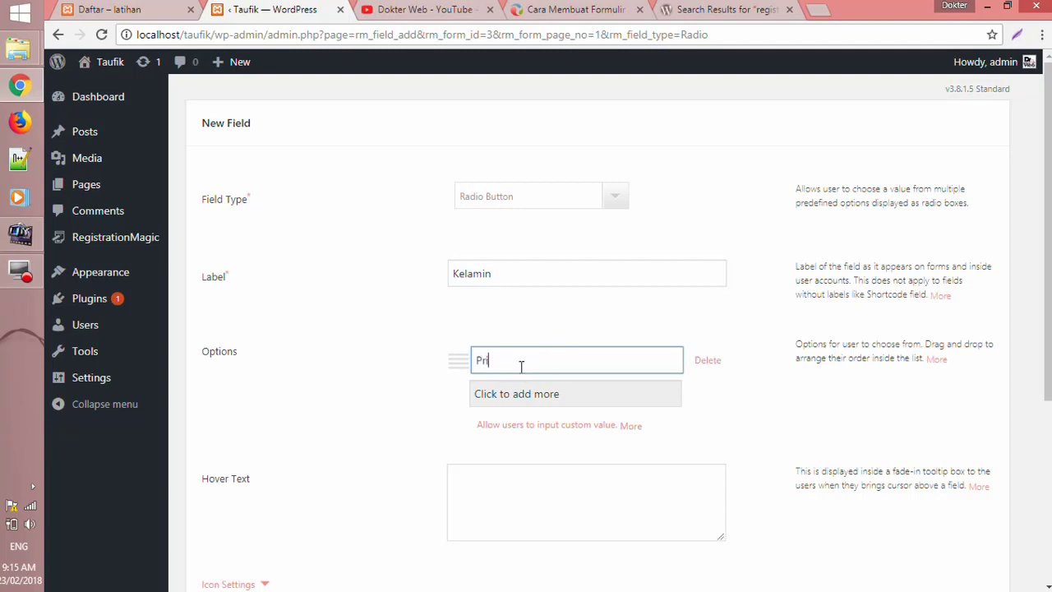
text(Pria)
click(523, 393)
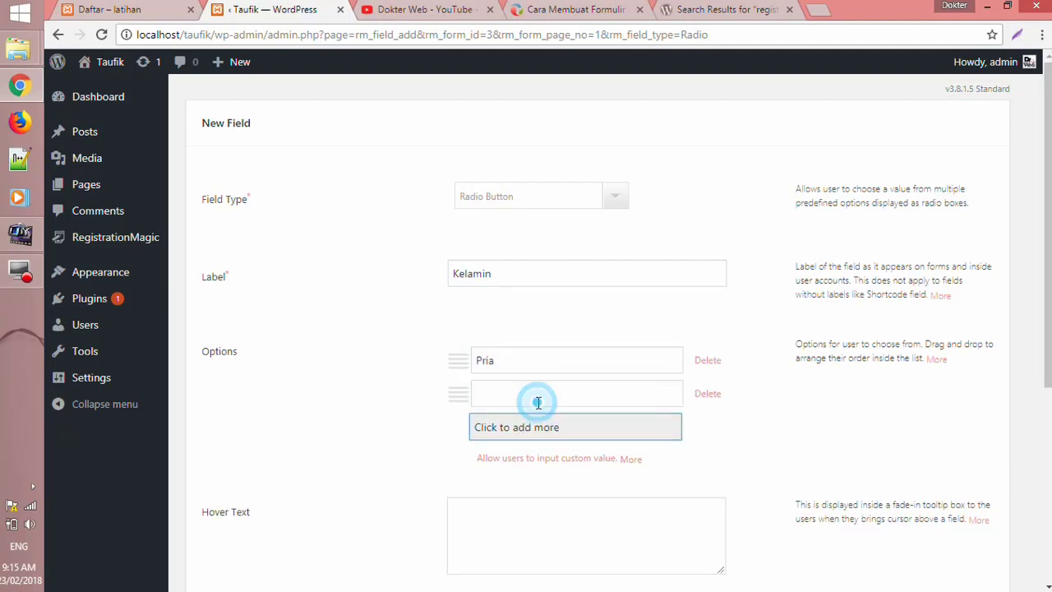
click(537, 396)
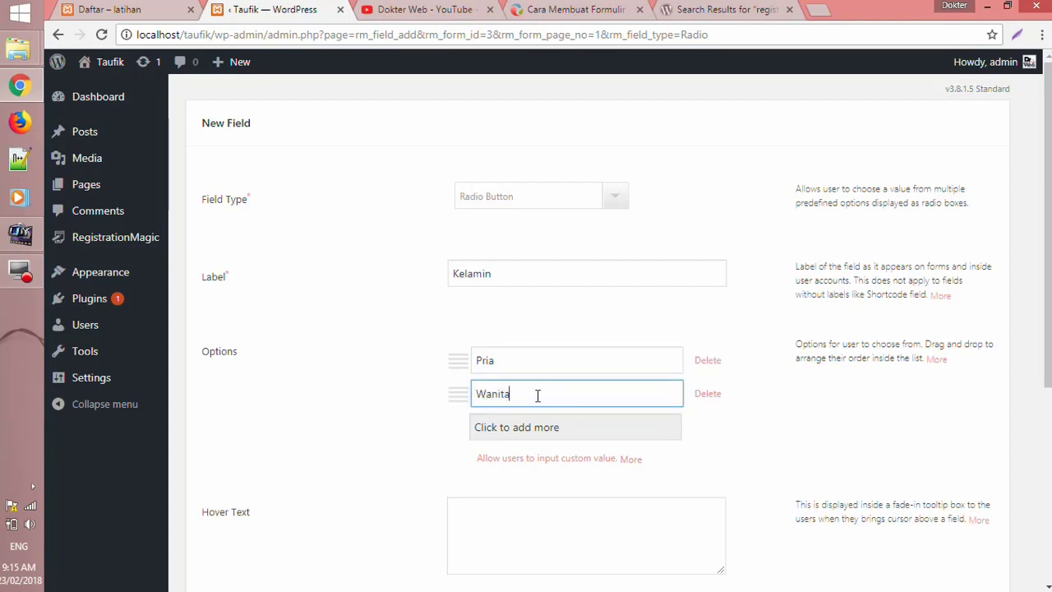
click(731, 424)
scroll(734, 430, down, 3)
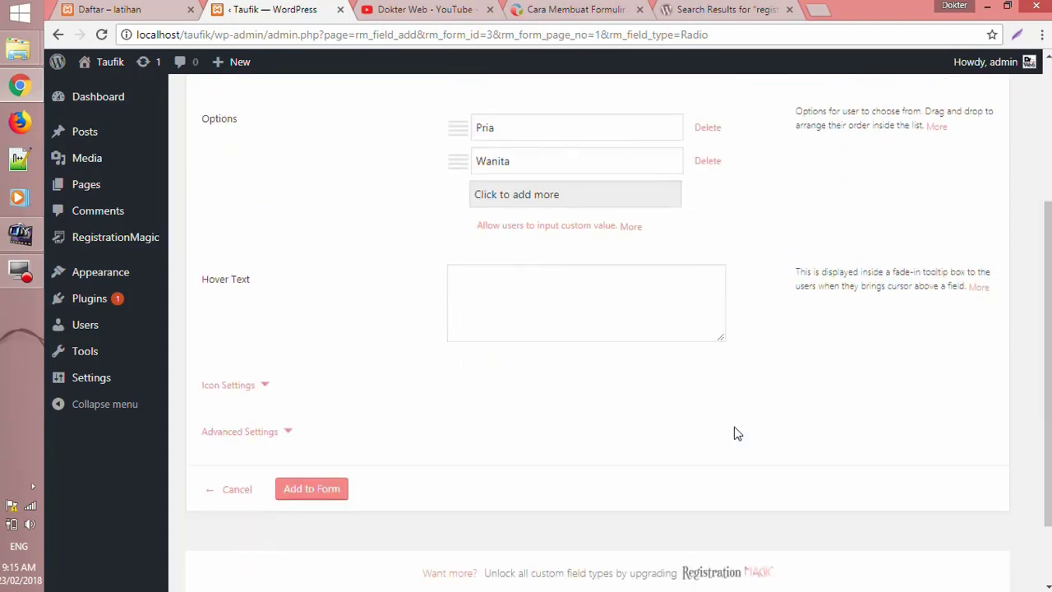
- Add the Kelamin field to the form and move it above Alamat
click(320, 497)
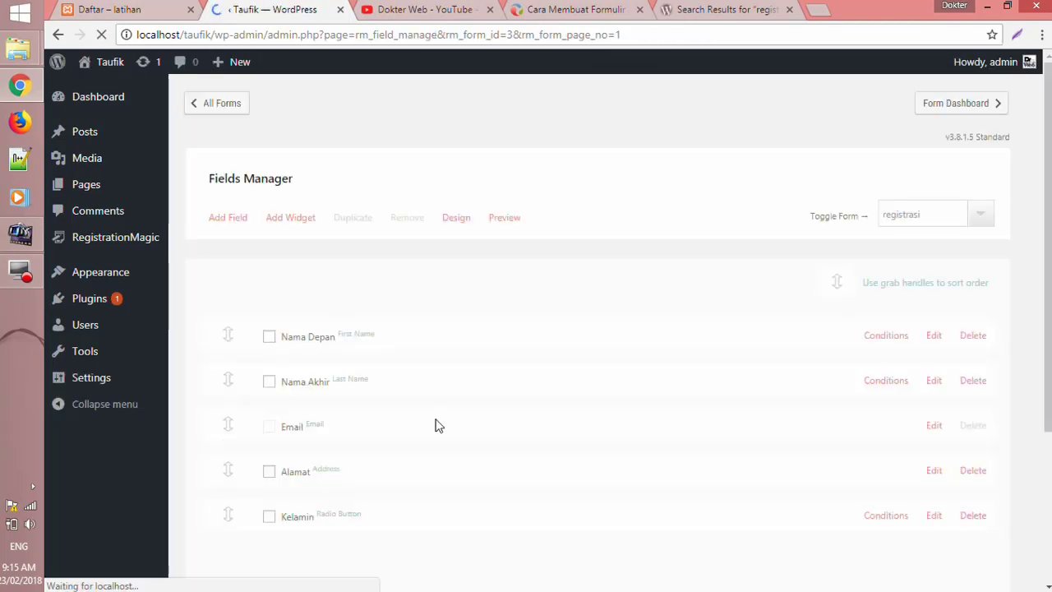
scroll(436, 423, down, 3)
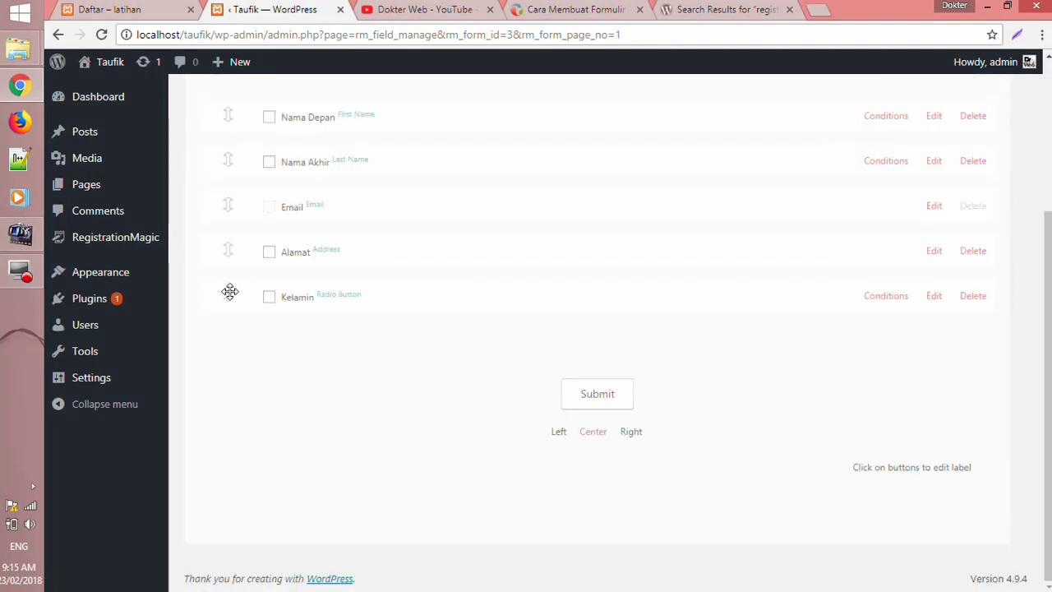
mouse_move(229, 296)
mouse_down()
mouse_move(228, 260)
mouse_move(233, 292)
mouse_up()
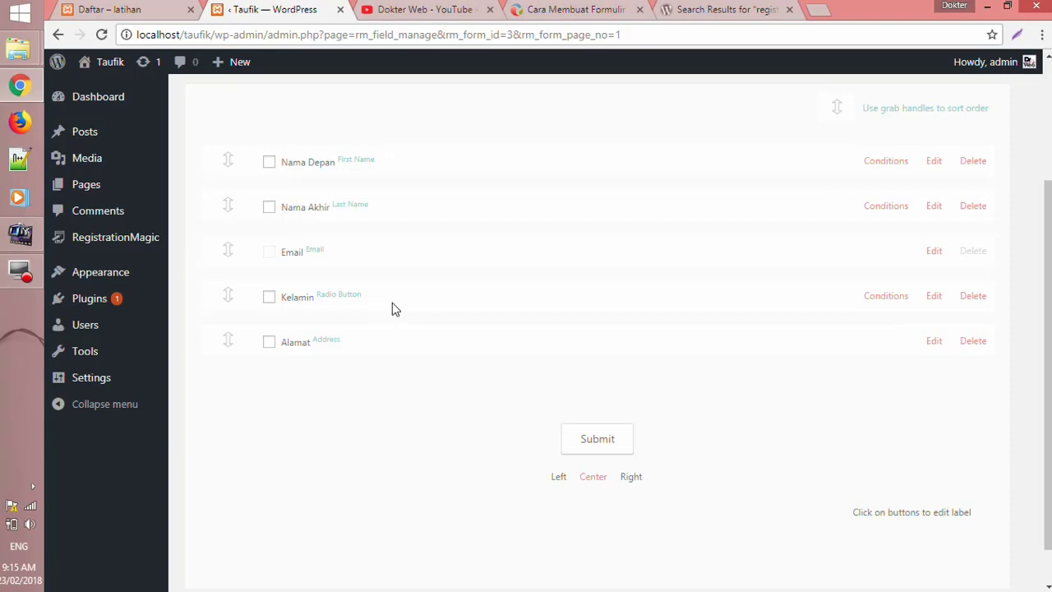
- Change the submit button label from Submit to 'Kirim'
click(613, 438)
key(BackSpace)
key(BackSpace)
key(BackSpace)
key(BackSpace)
key(BackSpace)
key(BackSpace)
text(Kirim)
key(BackSpace)
key(BackSpace)
key(BackSpace)
key(BackSpace)
key(BackSpace)
text(Send)
key(BackSpace)
key(BackSpace)
key(BackSpace)
key(BackSpace)
text(Kirim)
scroll(876, 452, down, 1)
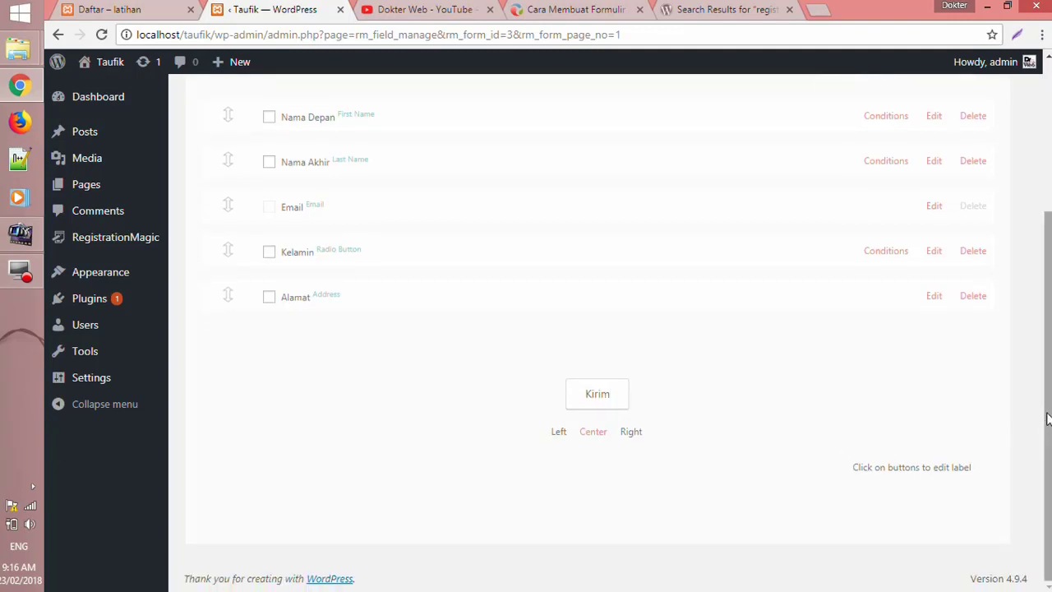
drag(1049, 417, 1048, 278)
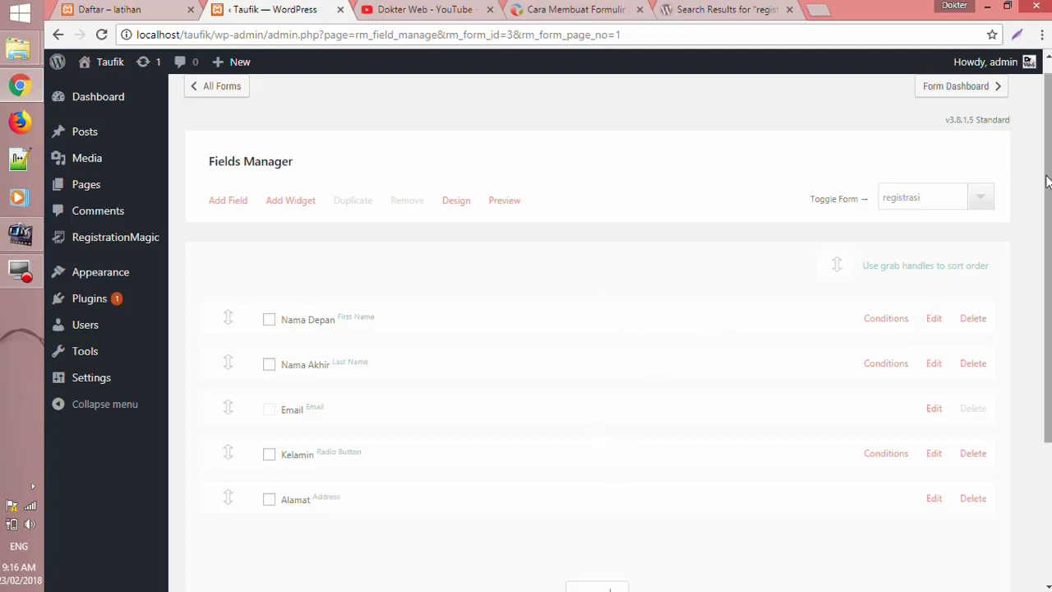
scroll(1046, 180, up, 1)
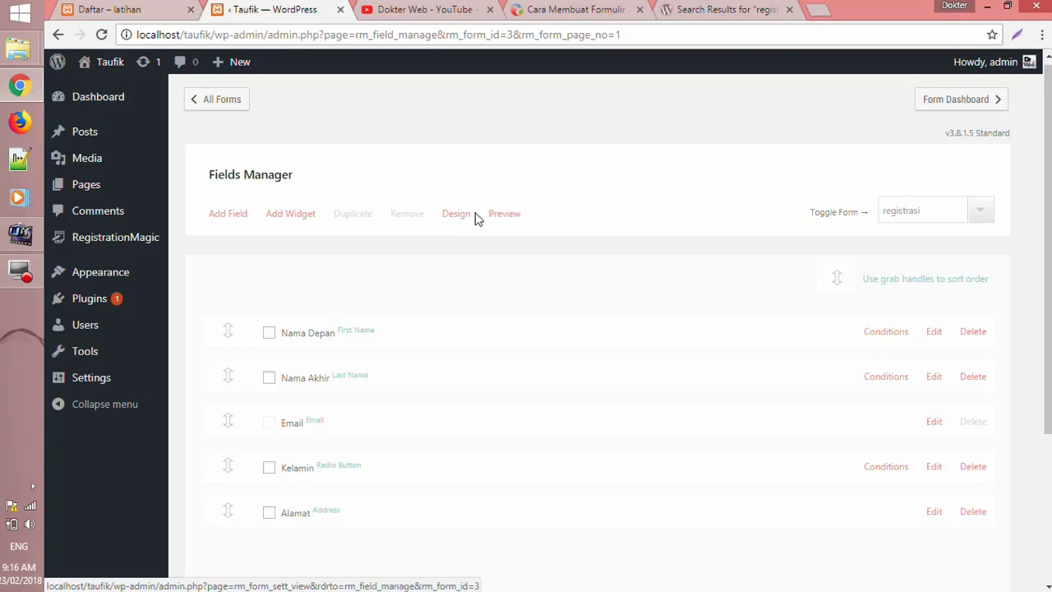
click(504, 216)
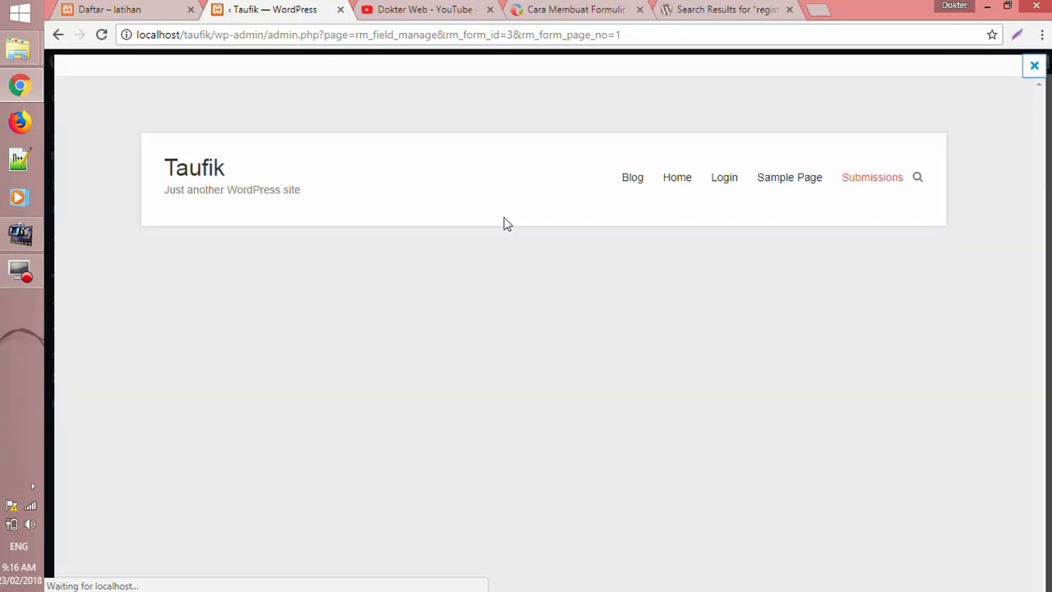
scroll(386, 324, down, 2)
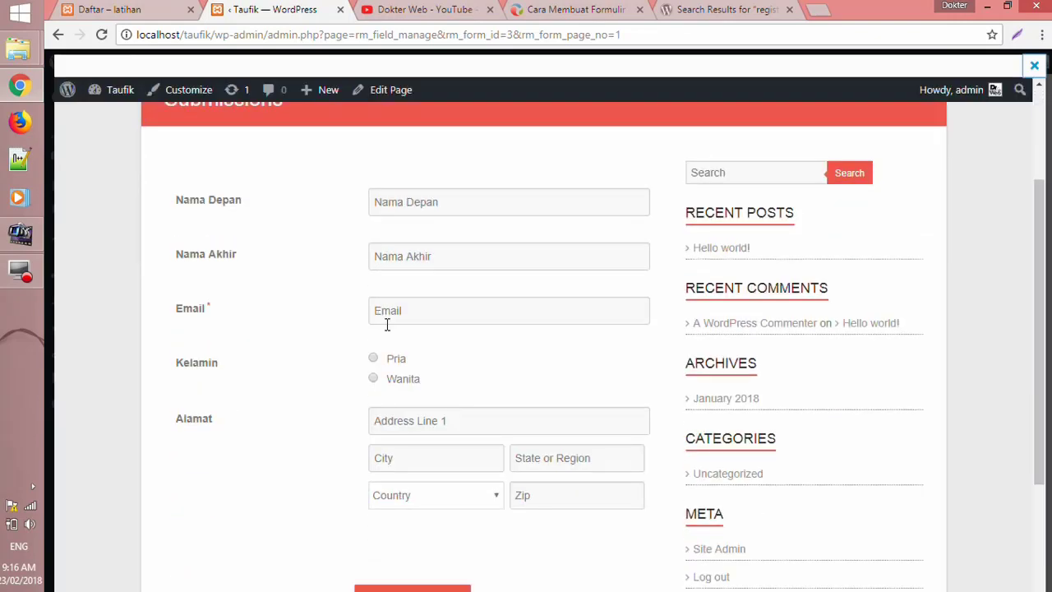
scroll(386, 324, down, 1)
scroll(385, 324, up, 2)
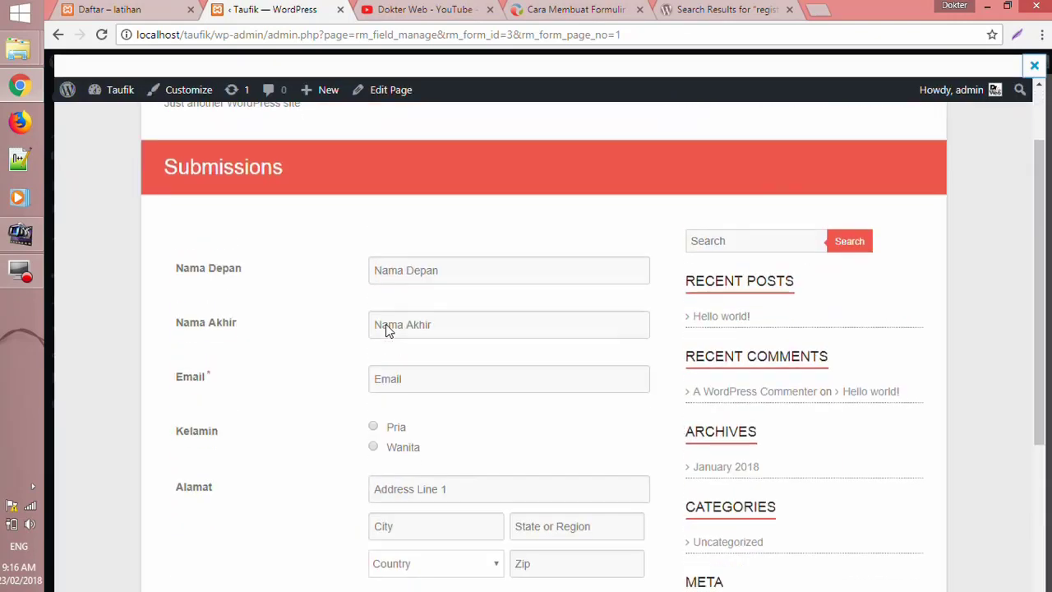
scroll(386, 324, down, 1)
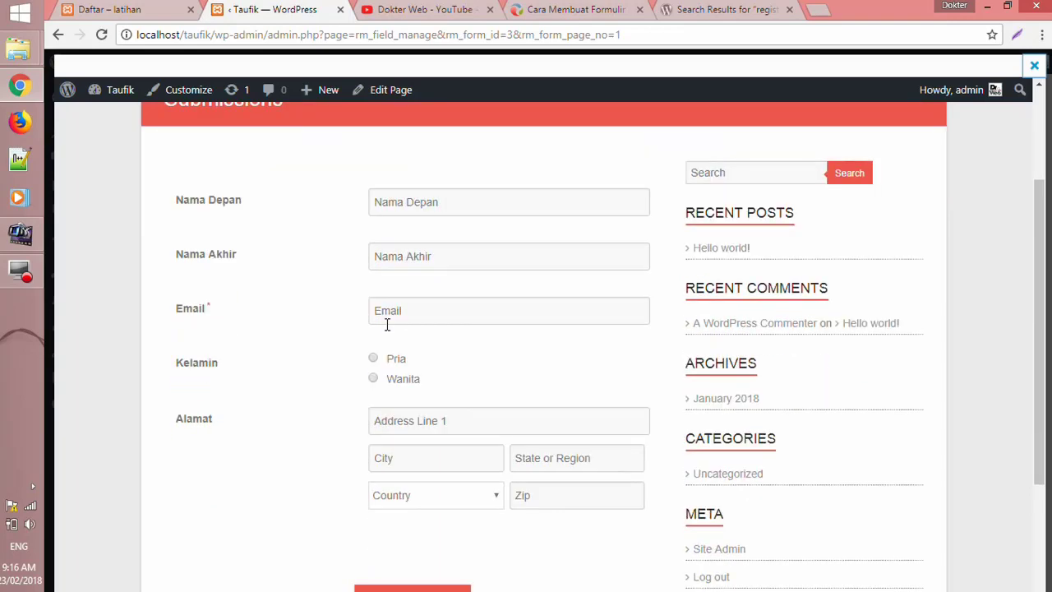
scroll(386, 324, up, 2)
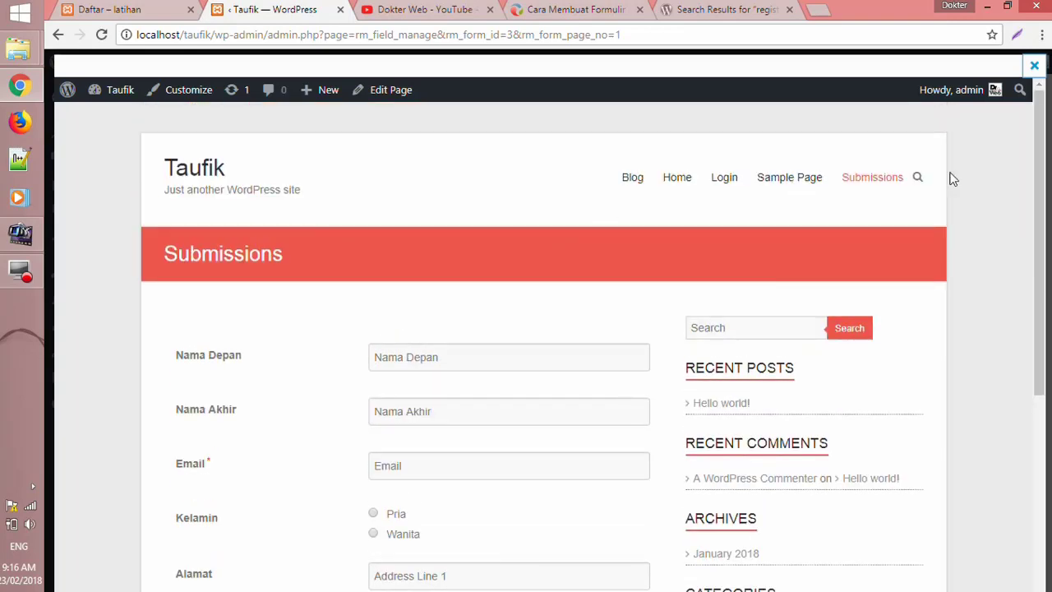
click(1033, 66)
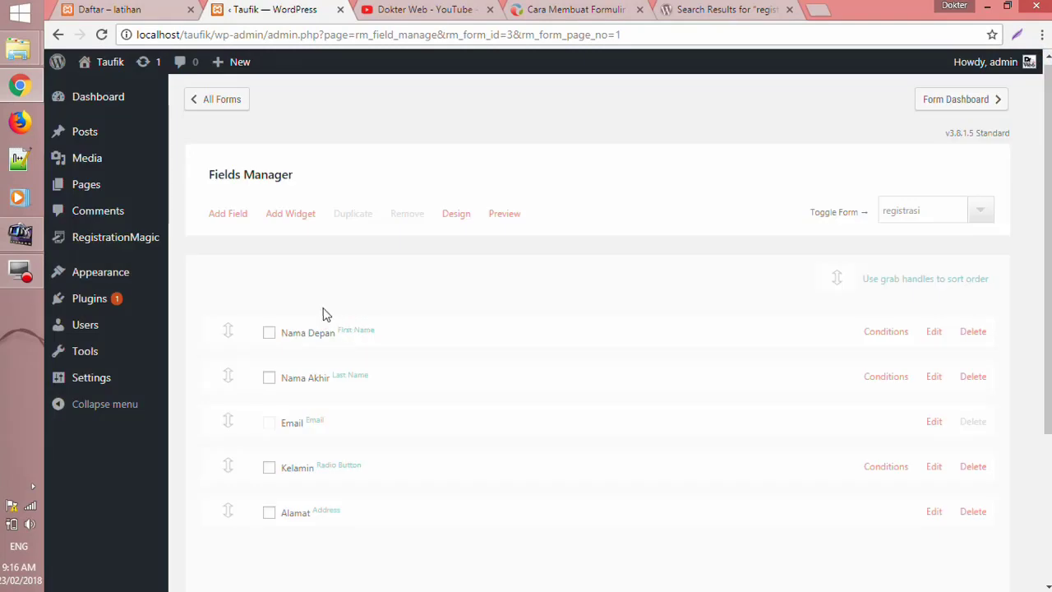
click(463, 218)
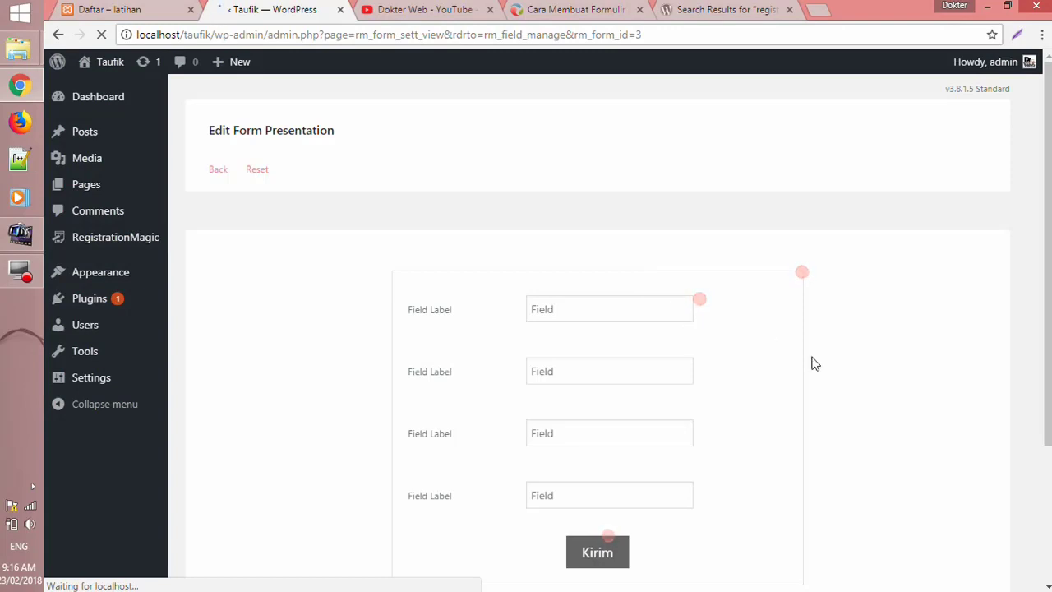
scroll(814, 362, down, 1)
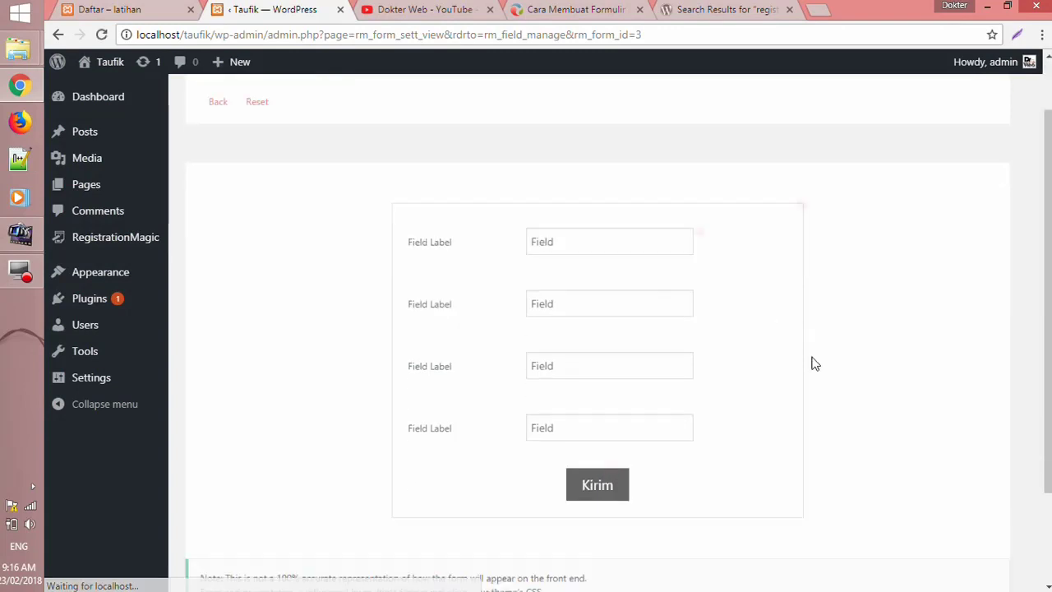
click(699, 222)
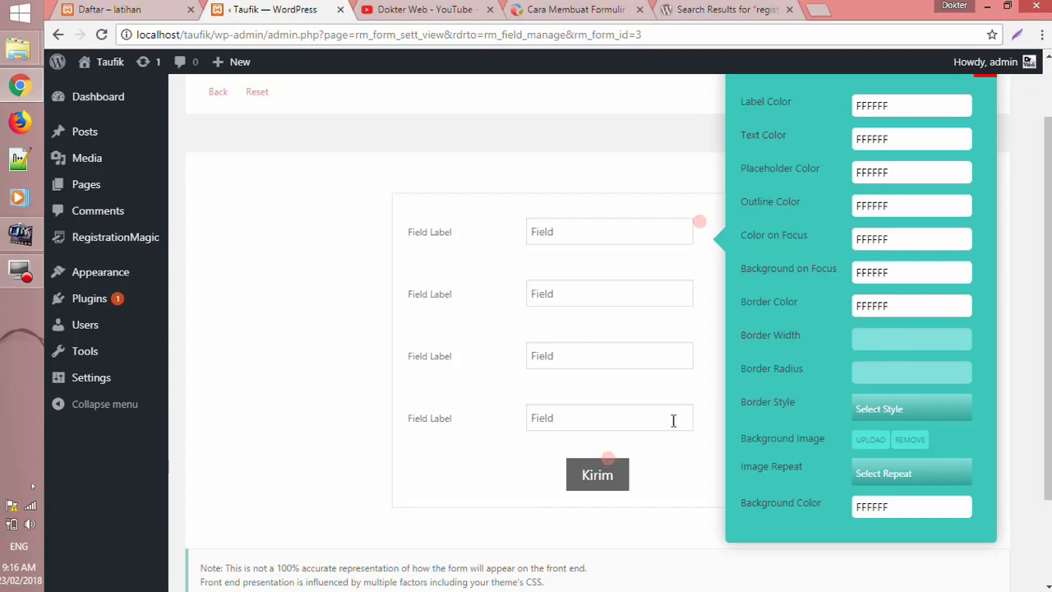
scroll(674, 418, down, 2)
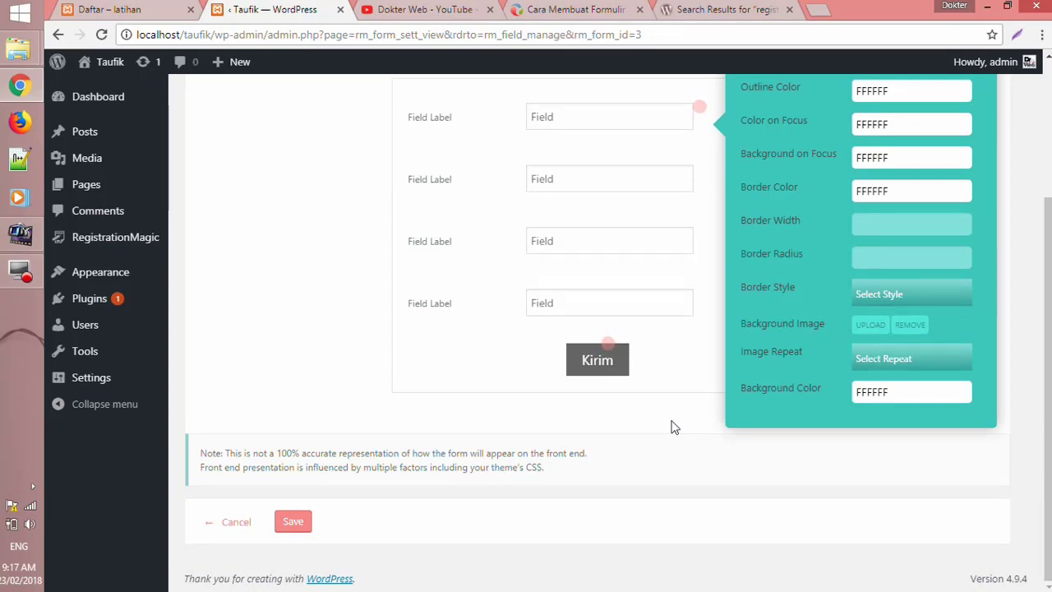
click(616, 351)
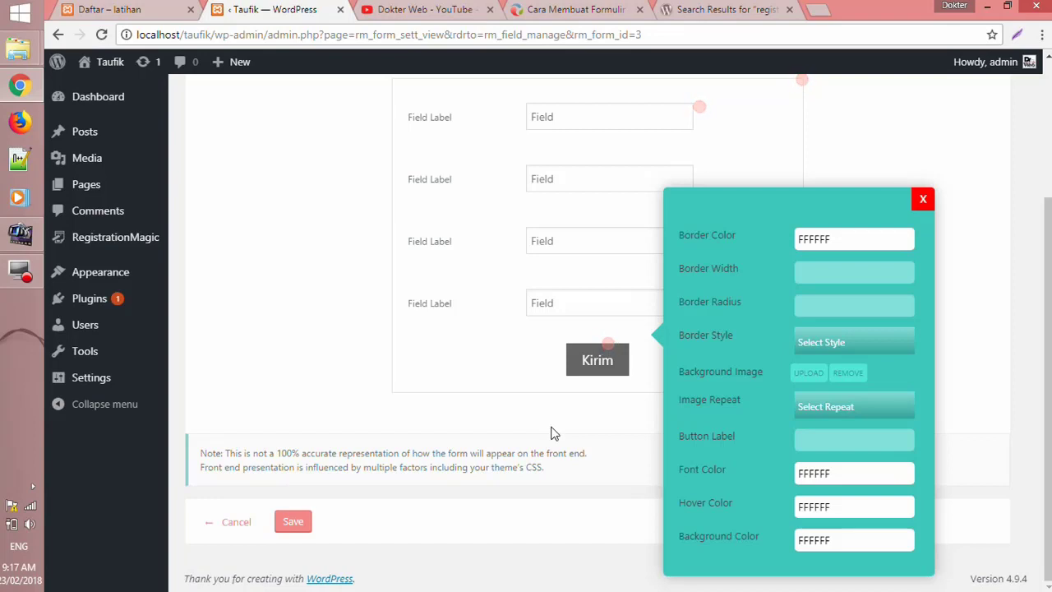
click(924, 201)
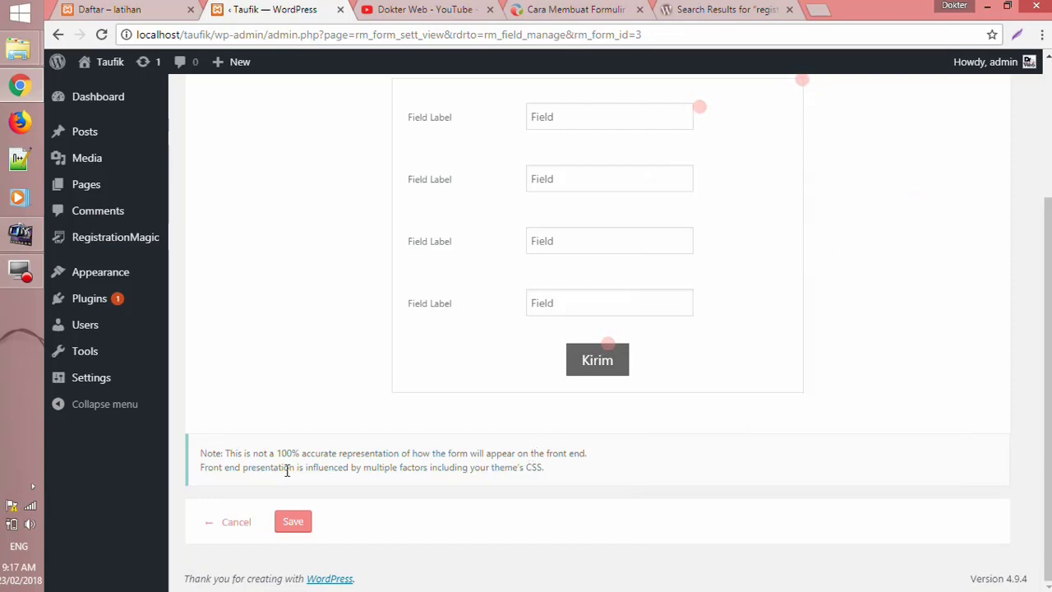
scroll(235, 563, up, 1)
scroll(244, 535, down, 1)
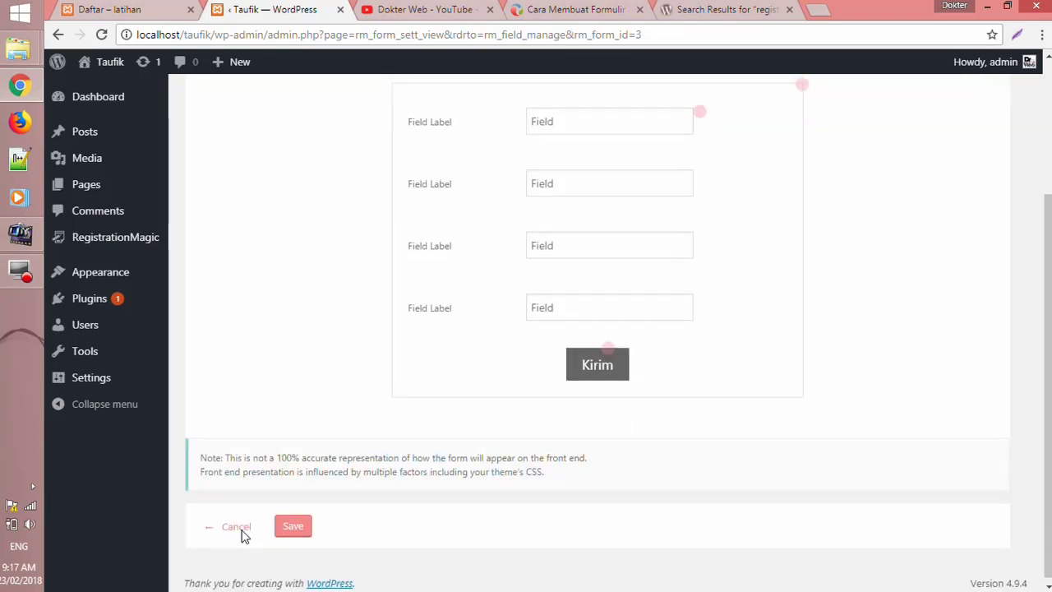
click(237, 526)
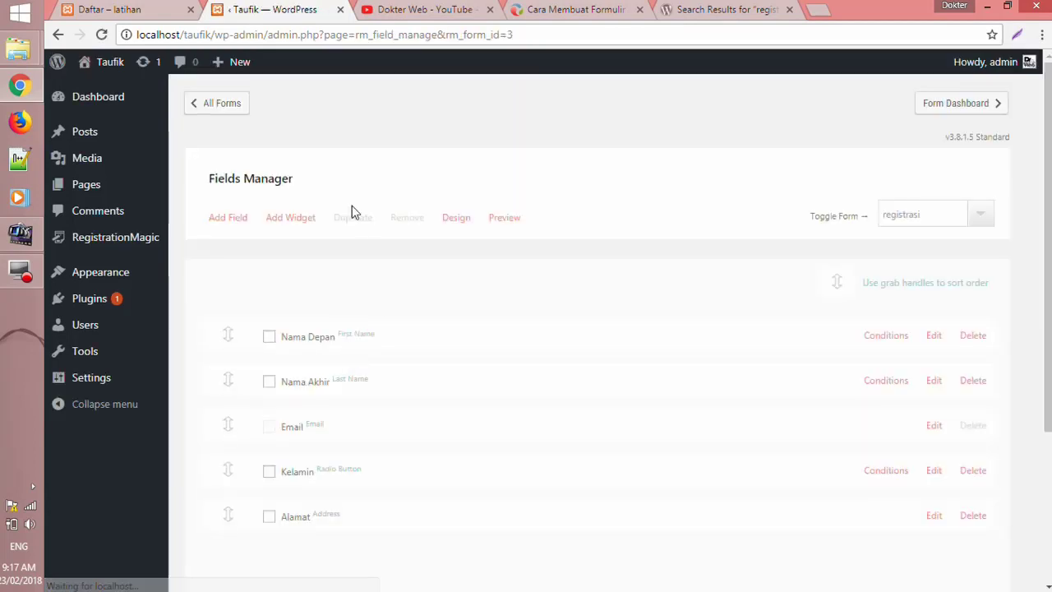
- Return to the RegistrationMagic All Forms list showing registrasi with shortcode [RM_Form id='3']
click(206, 118)
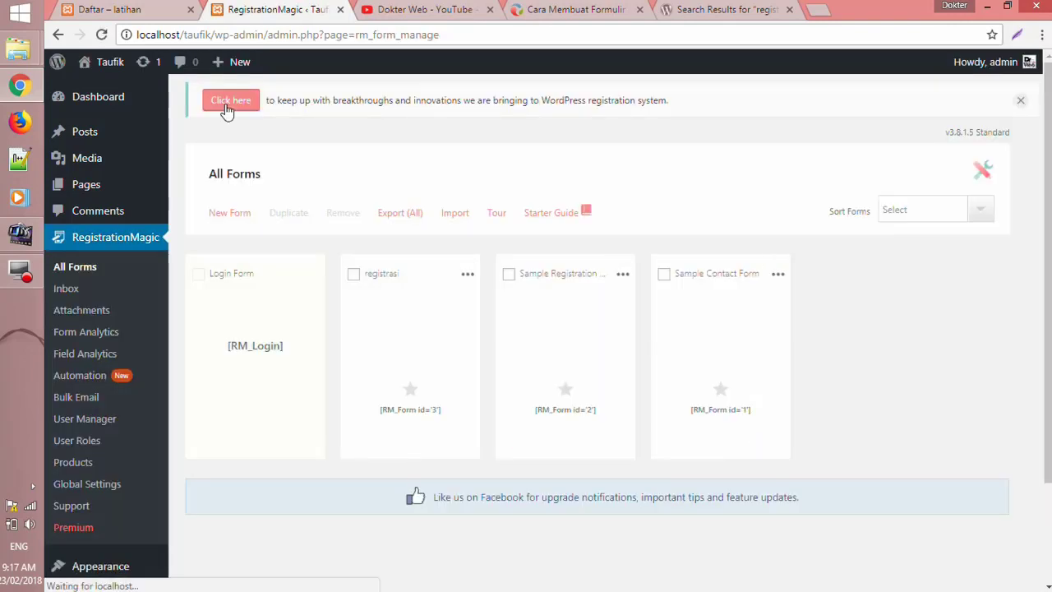
mouse_move(414, 293)
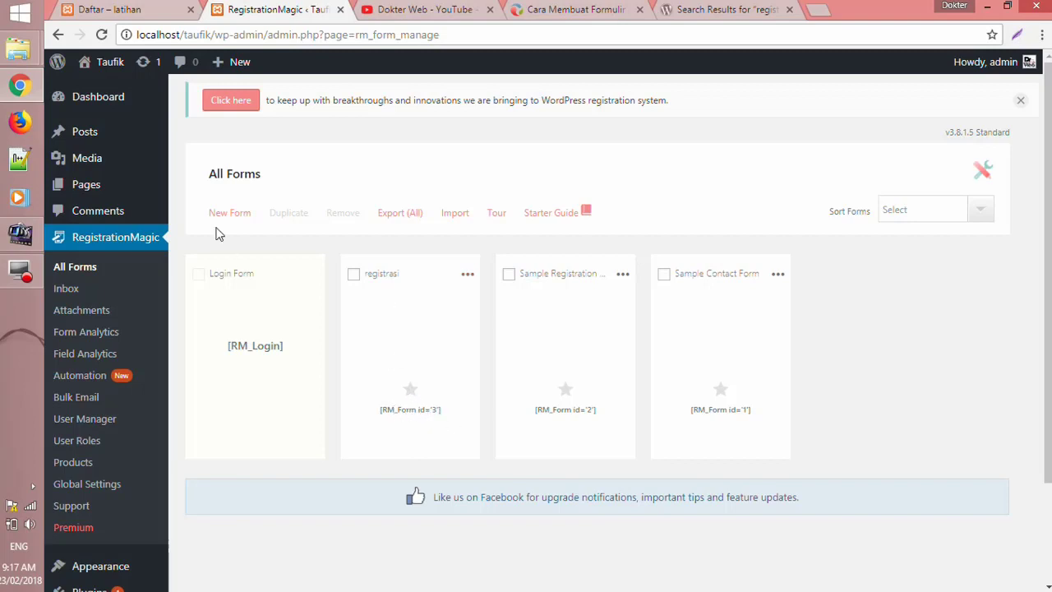
mouse_move(150, 146)
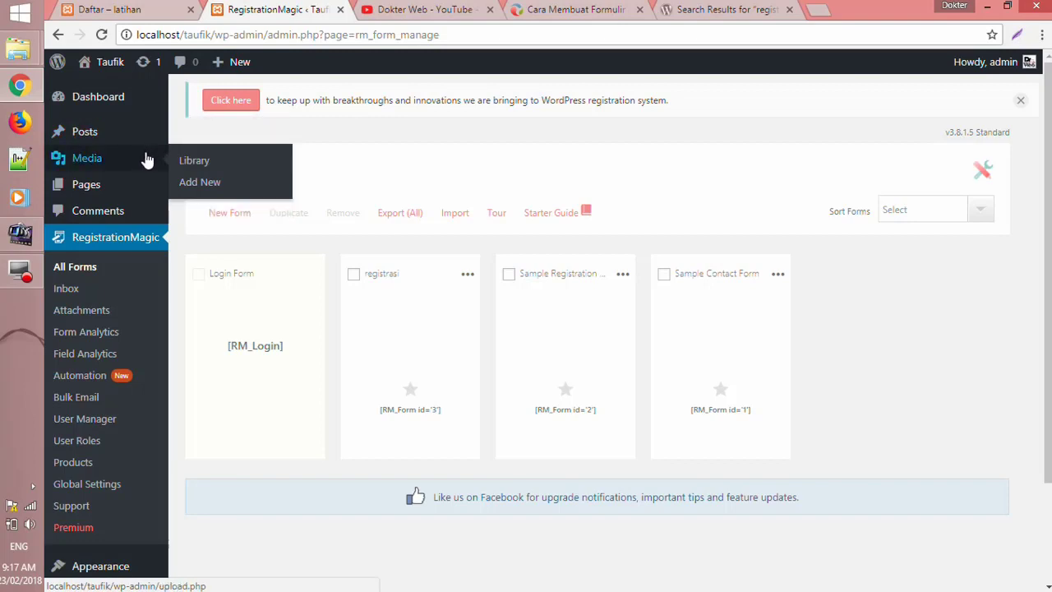
mouse_move(128, 187)
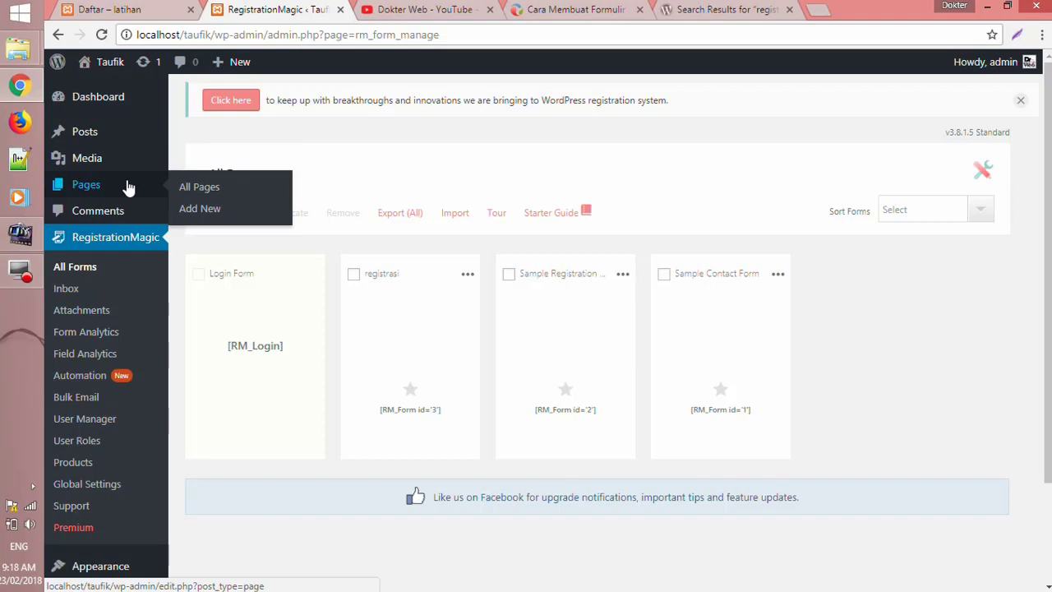
- Trash Sample Page and start a new page titled 'Registrasi'
click(215, 189)
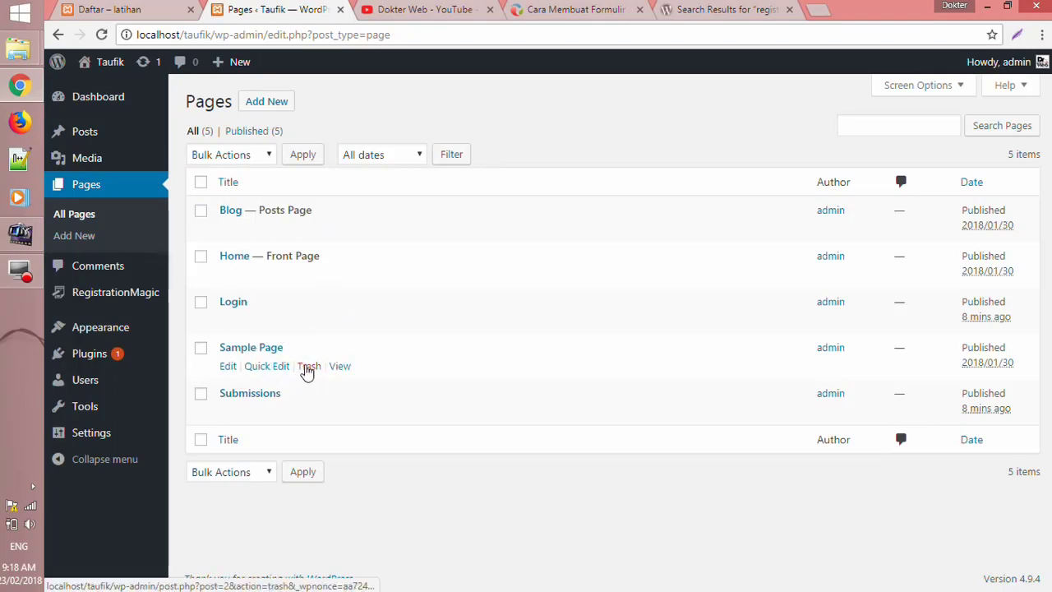
click(307, 366)
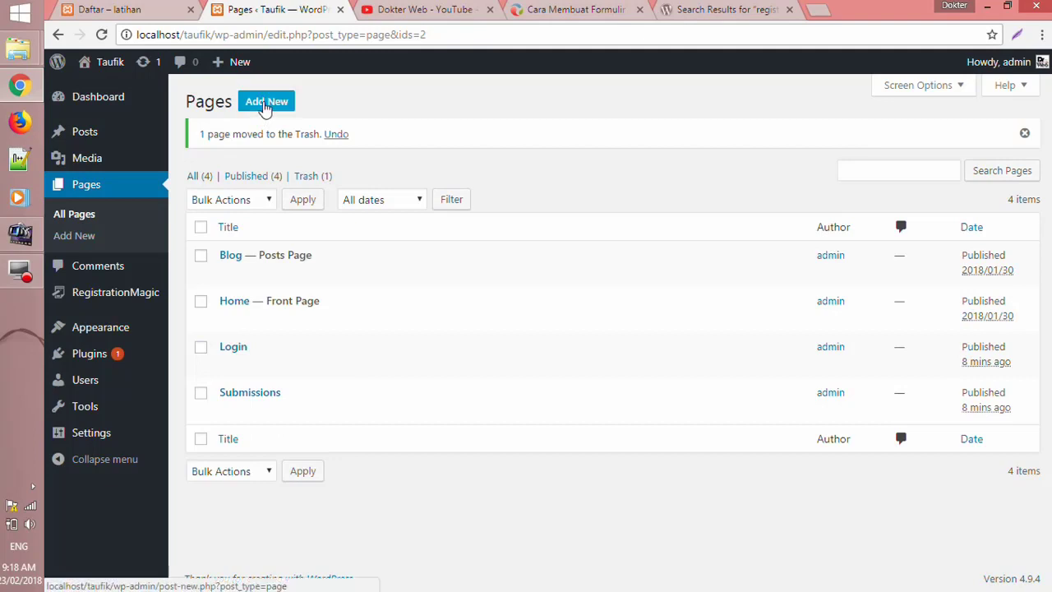
click(264, 105)
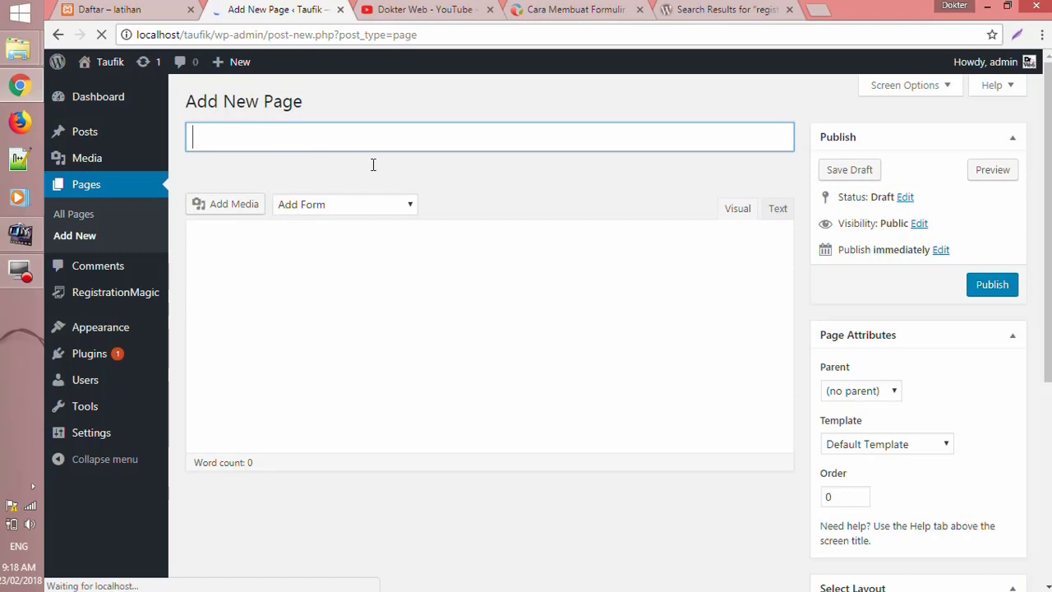
text(Regis)
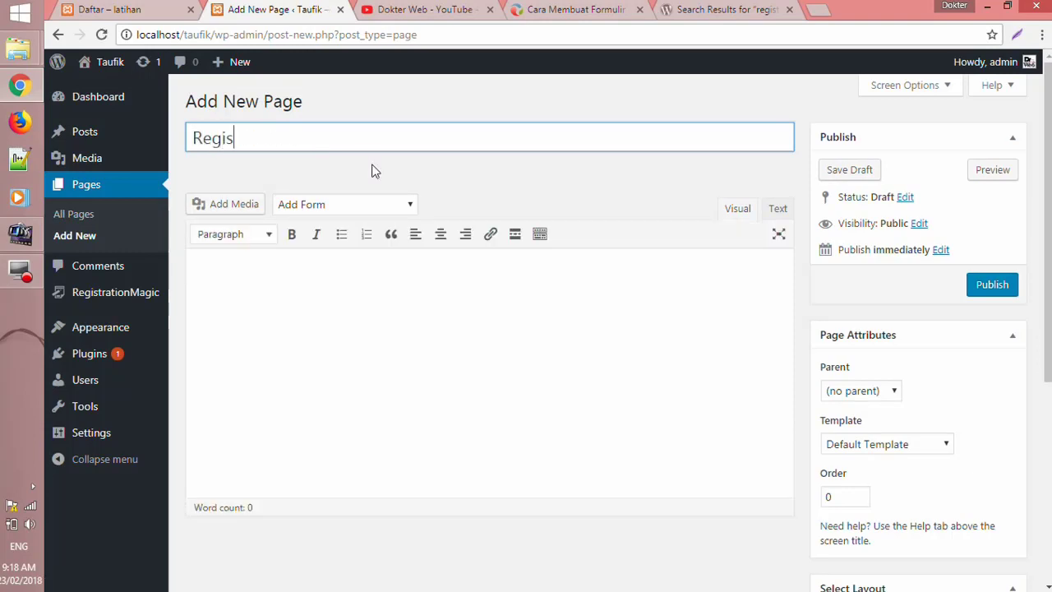
text(trasi)
- Insert the registrasi form shortcode [RM_Form id='3'] and publish the page
click(456, 341)
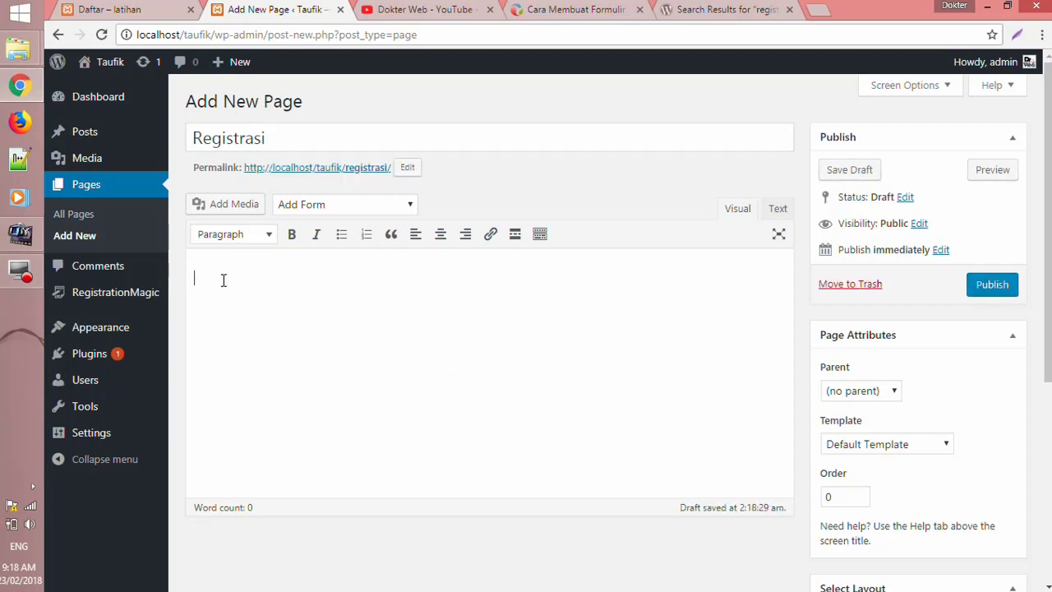
click(408, 204)
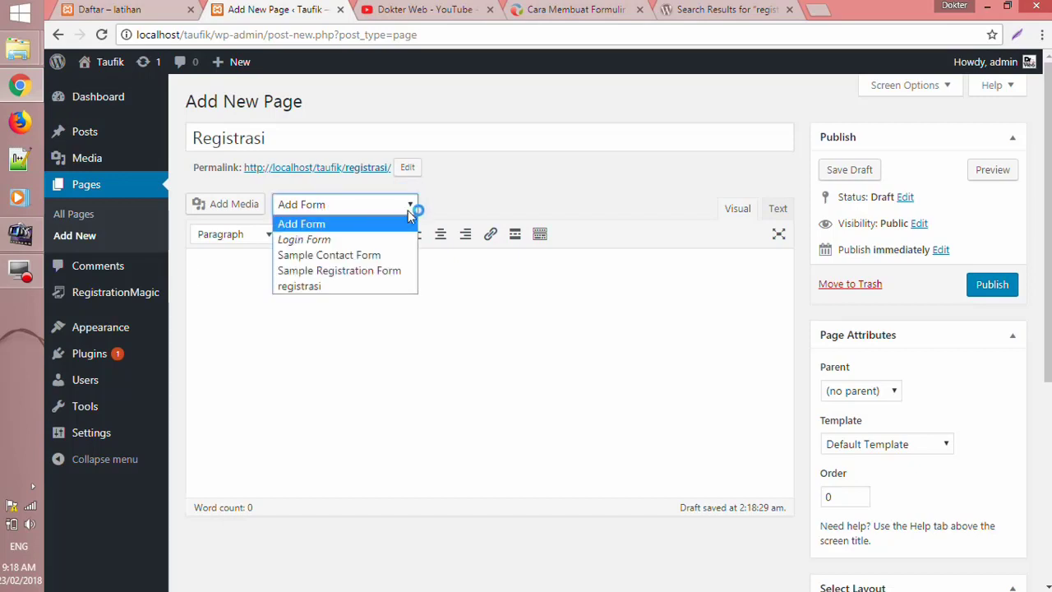
click(375, 285)
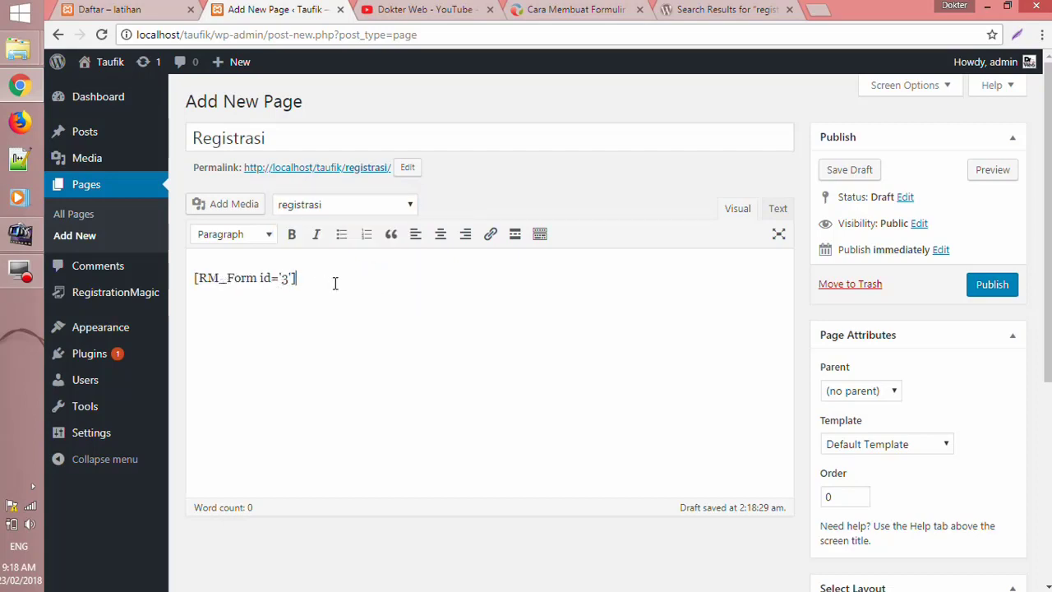
click(988, 287)
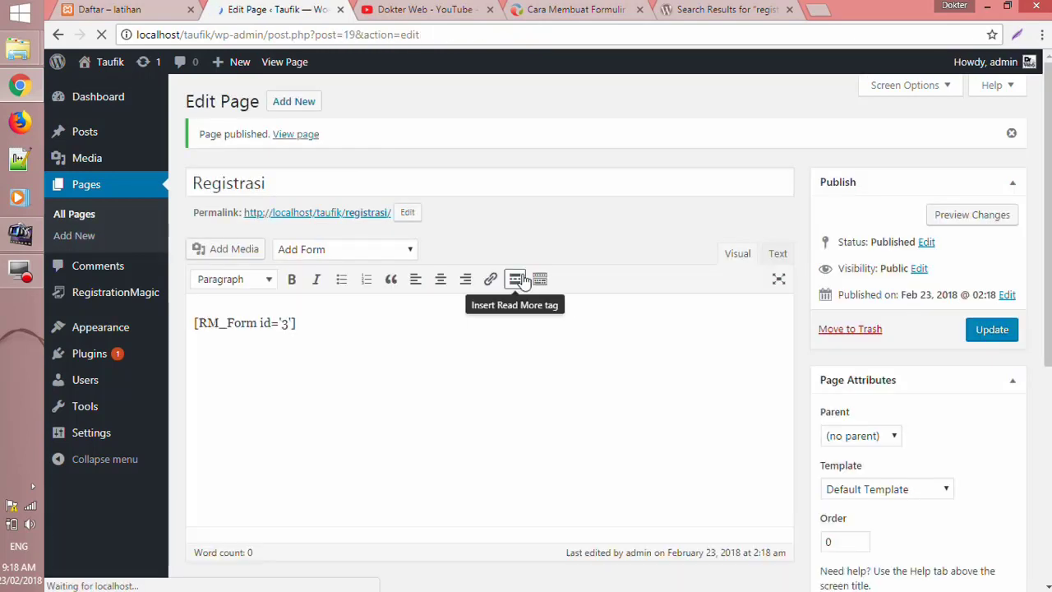
mouse_move(89, 327)
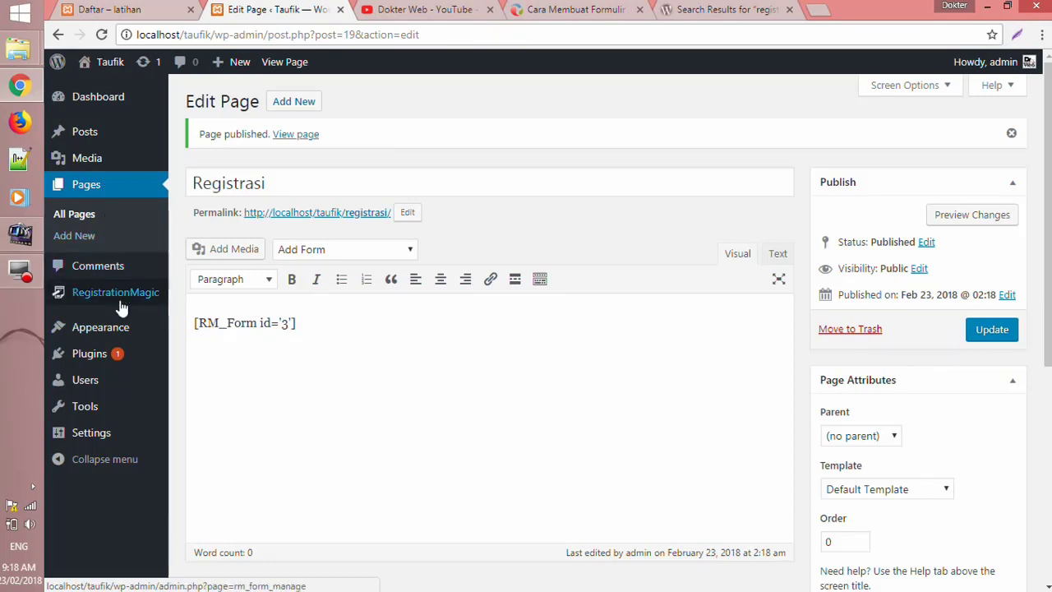
mouse_move(121, 304)
mouse_move(122, 330)
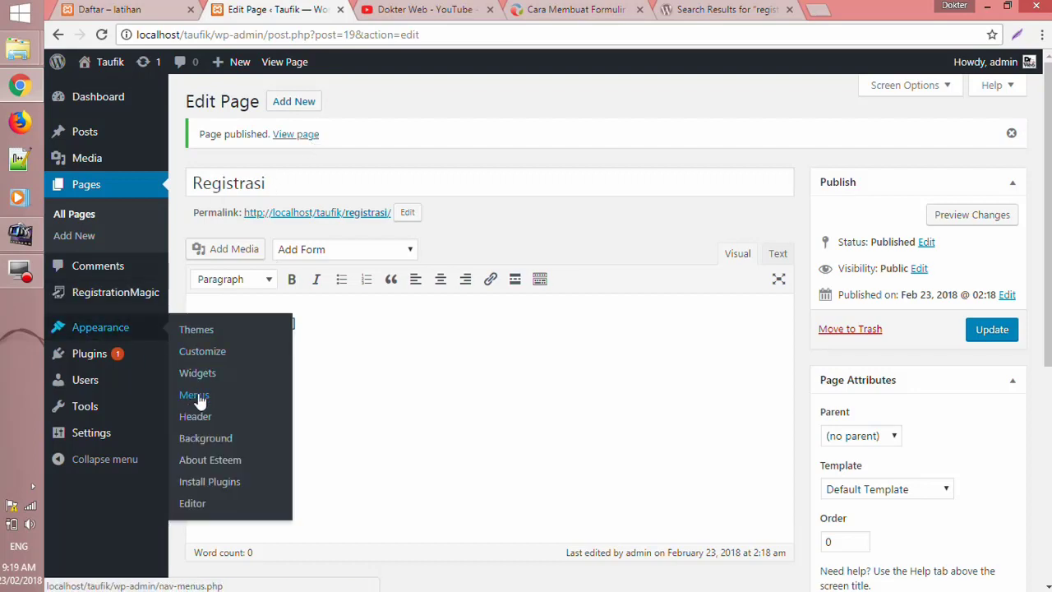
- Go to Appearance > Menus and rename the menu to 'Menu'
click(196, 395)
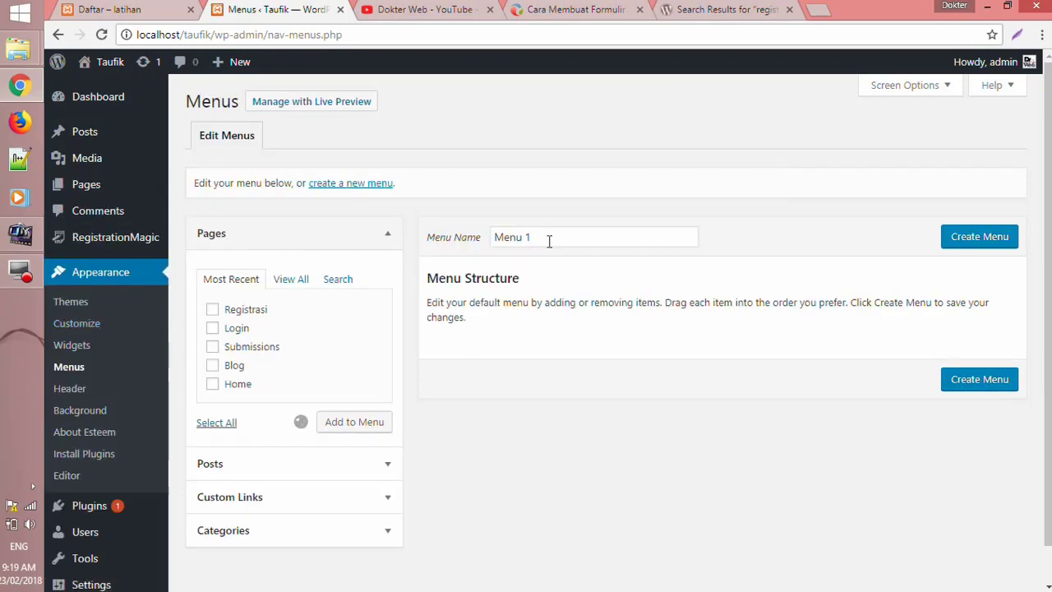
click(549, 238)
click(548, 239)
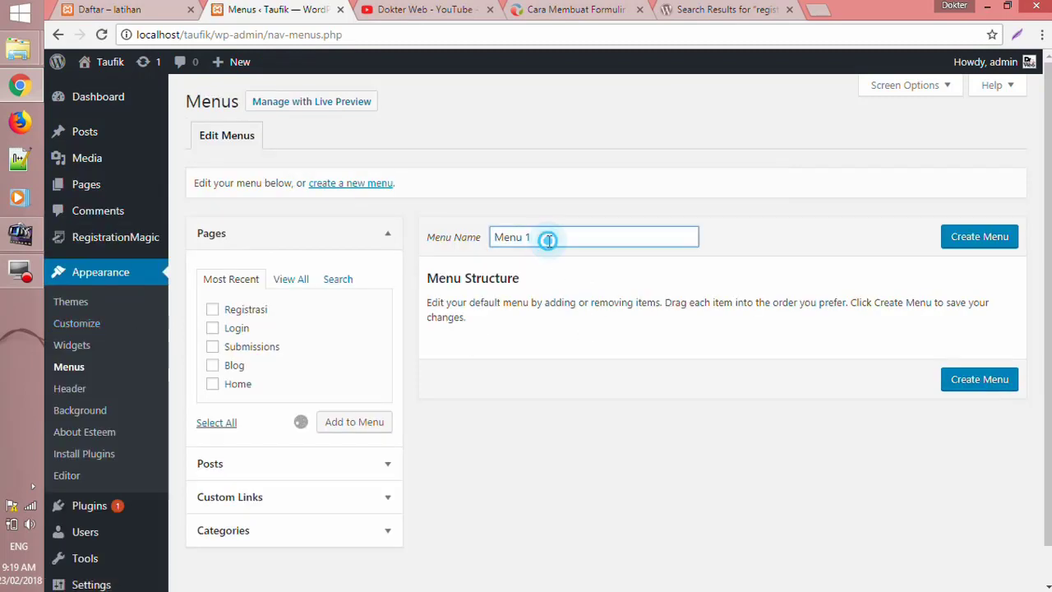
key(BackSpace)
key(BackSpace)
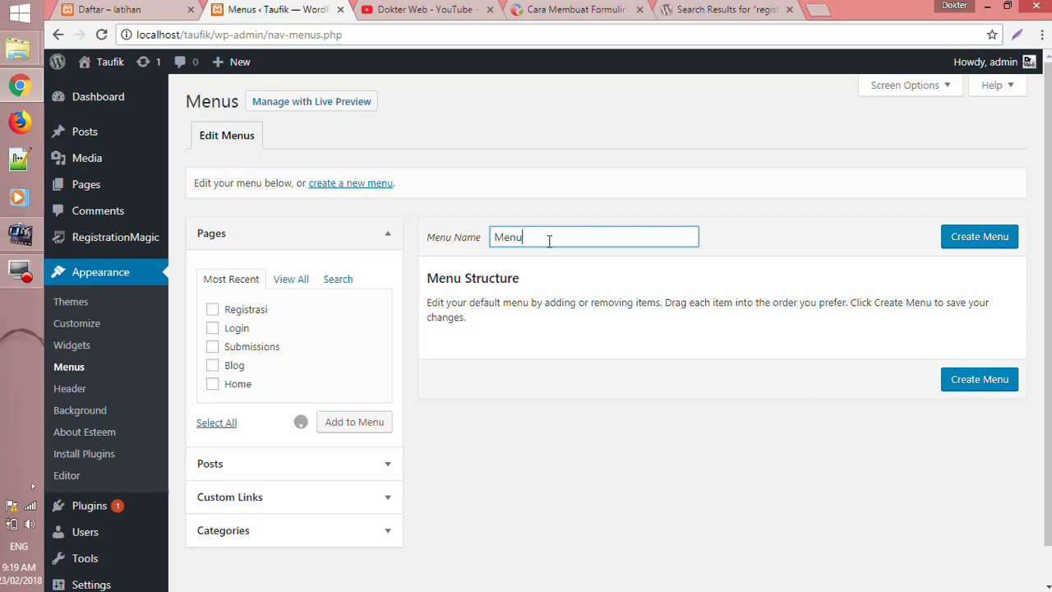
drag(635, 260, 912, 258)
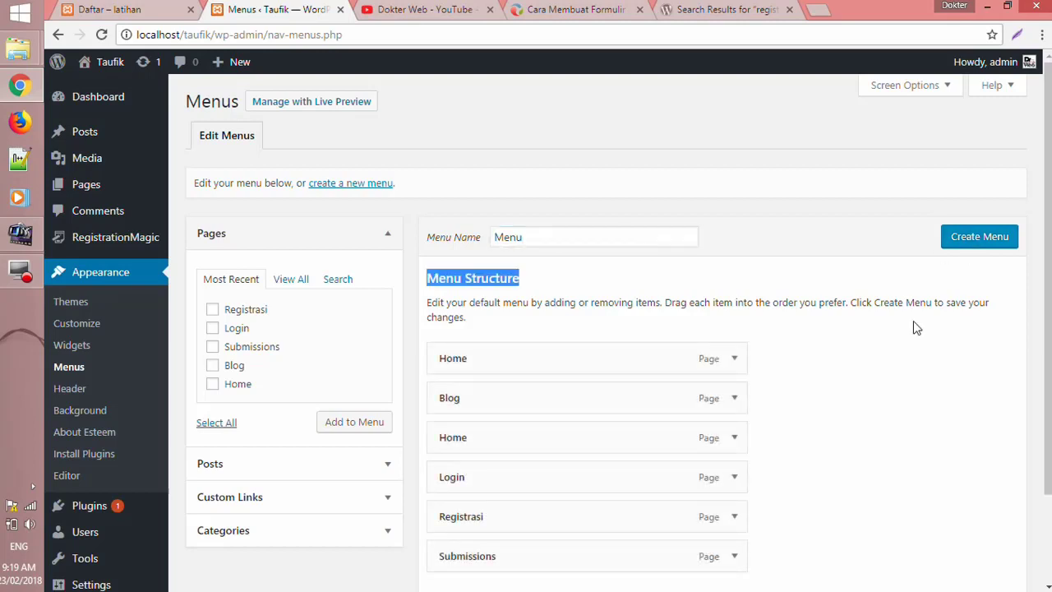
- Remove Submissions, Login and the duplicate Home, then create the menu with Home, Blog and Registrasi
scroll(910, 339, down, 3)
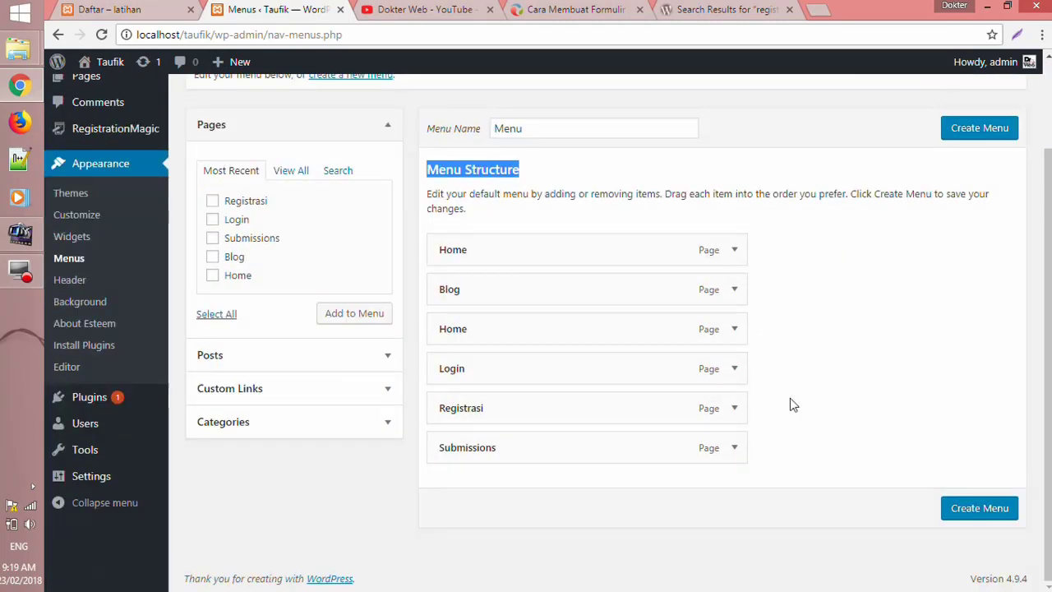
click(736, 449)
scroll(641, 468, down, 3)
click(458, 446)
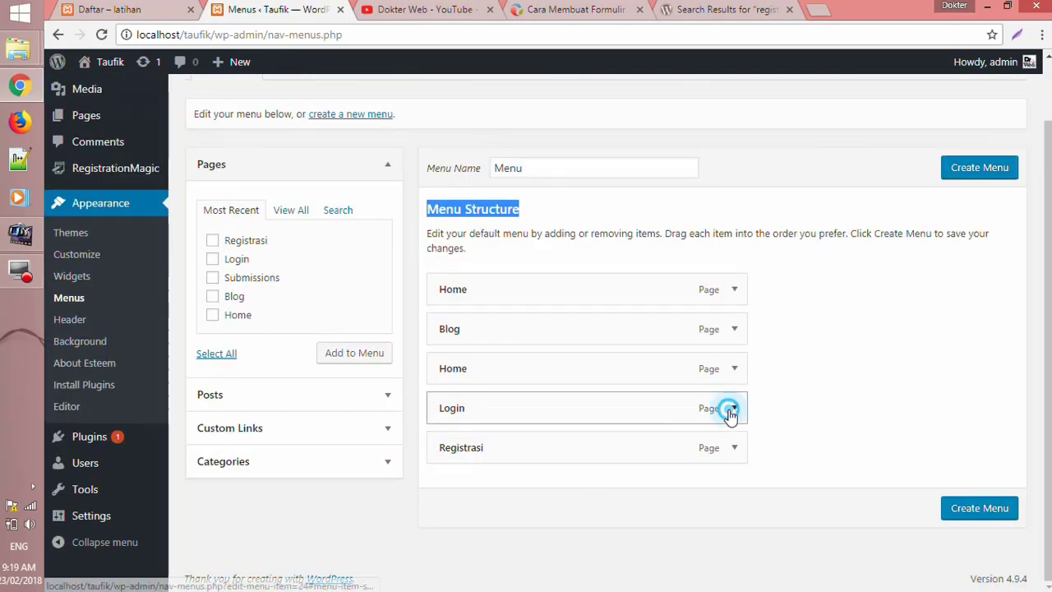
click(733, 409)
scroll(583, 457, down, 2)
click(451, 403)
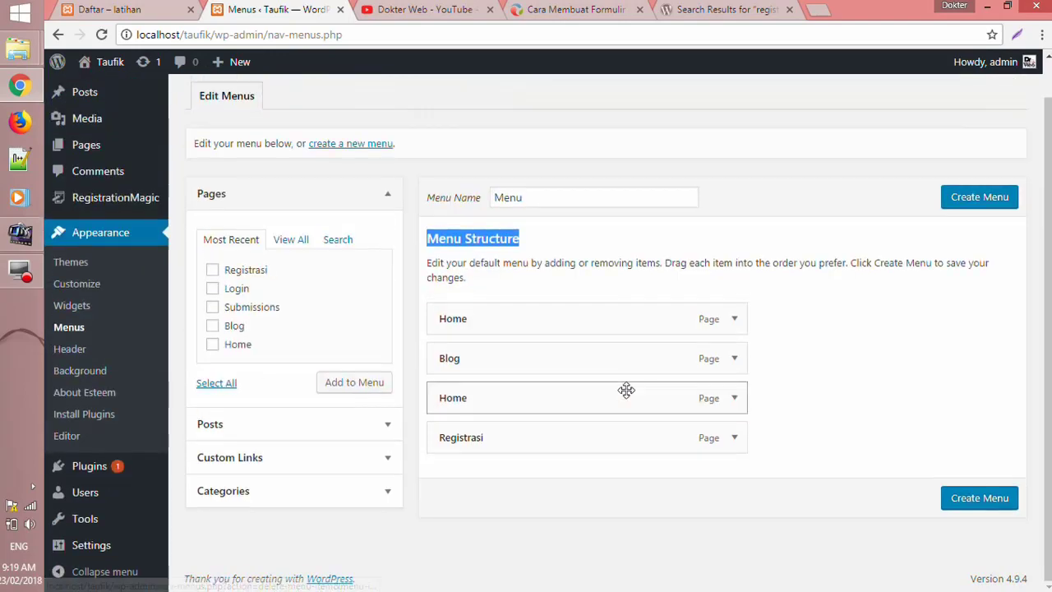
click(734, 398)
scroll(446, 474, down, 2)
click(452, 403)
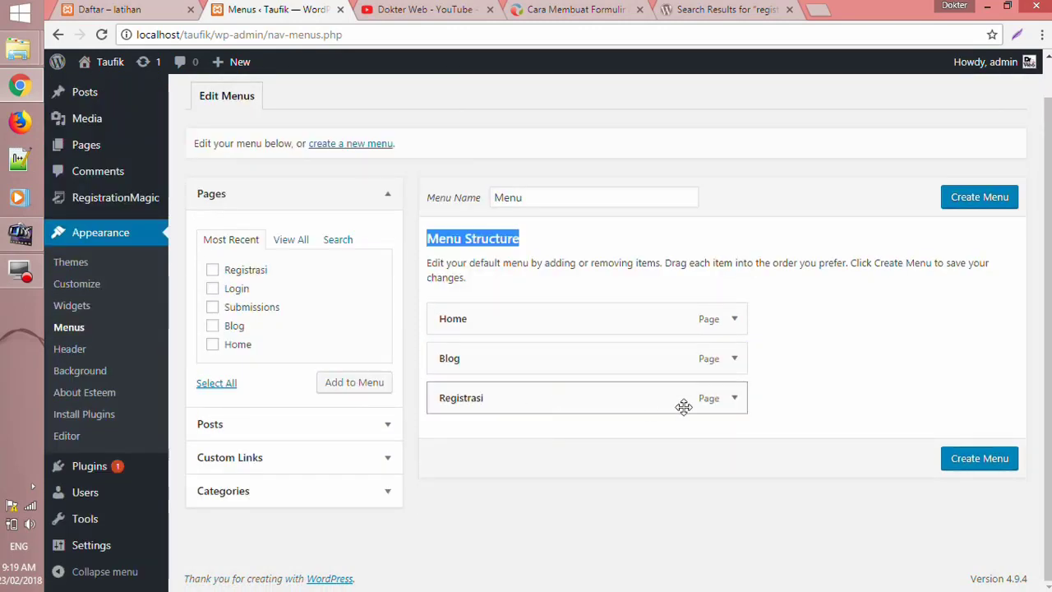
drag(737, 408, 700, 430)
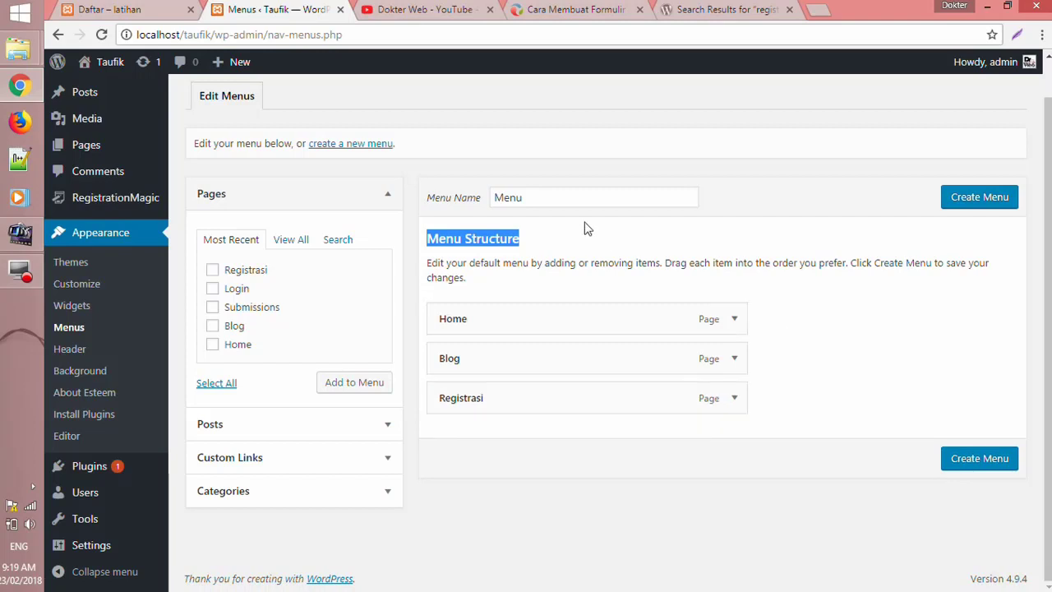
click(978, 204)
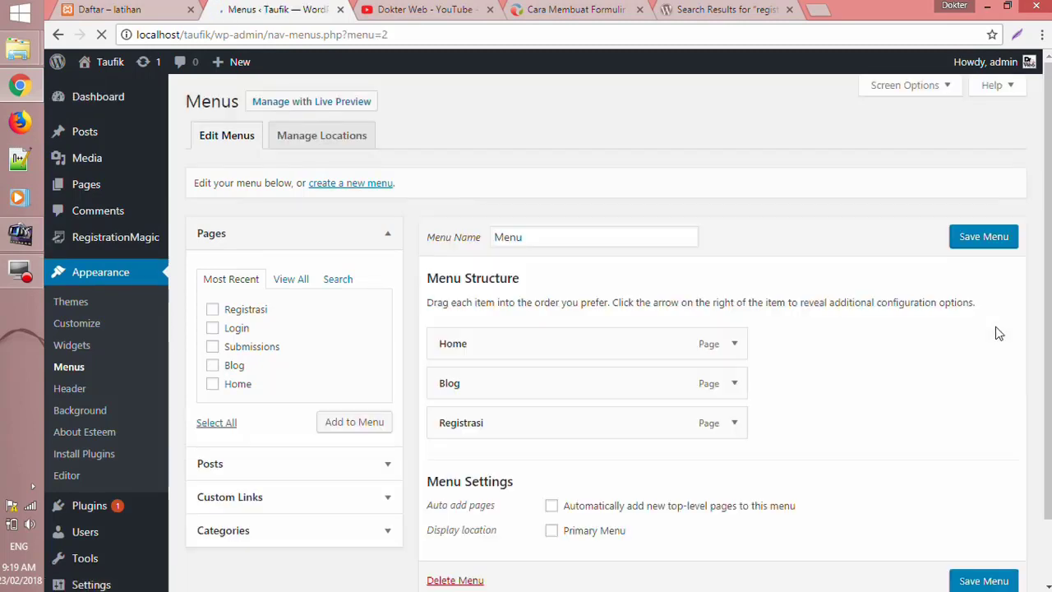
- Assign 'Menu' to the Primary Menu display location and save it
scroll(624, 490, down, 2)
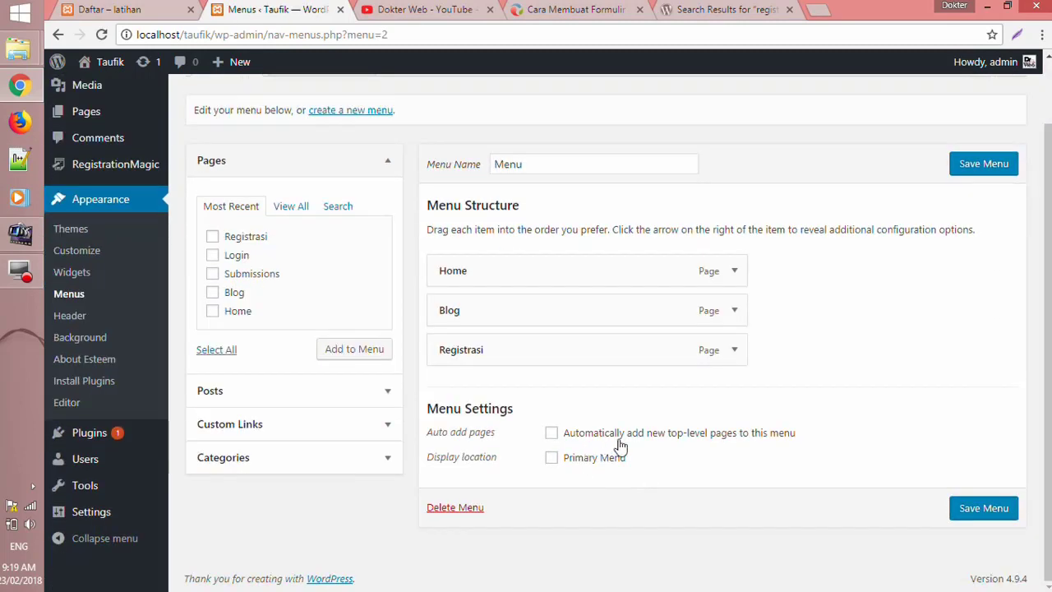
click(554, 464)
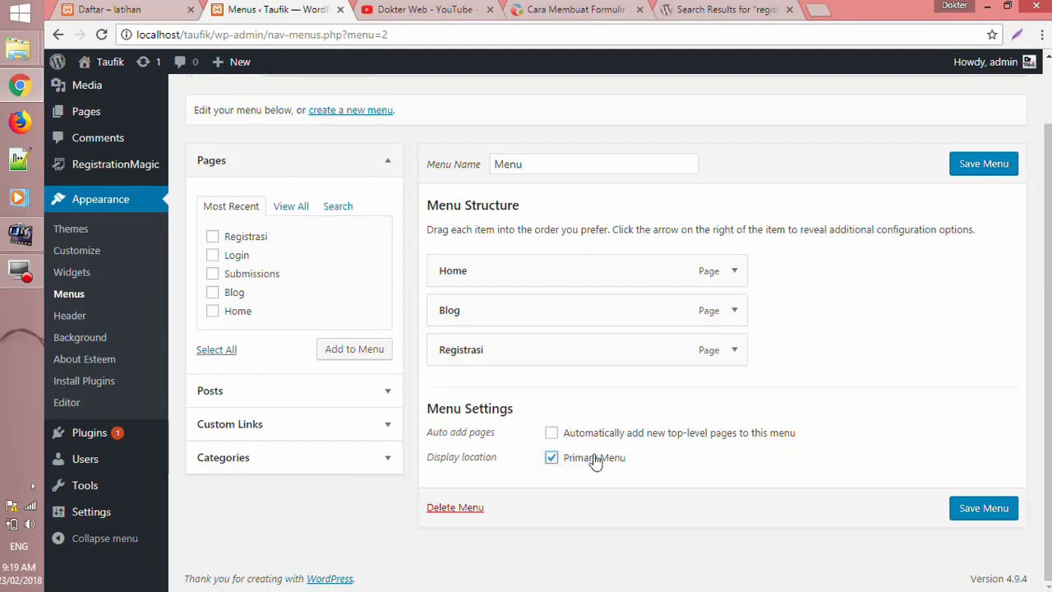
click(979, 170)
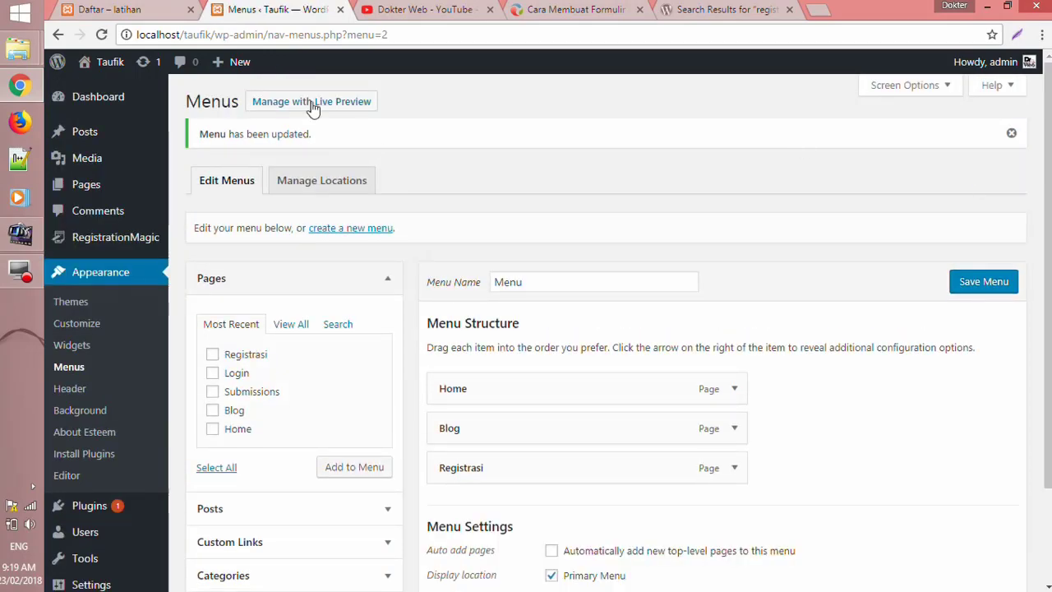
- Open the site's front end in a new browser tab
mouse_move(110, 70)
right_click(118, 89)
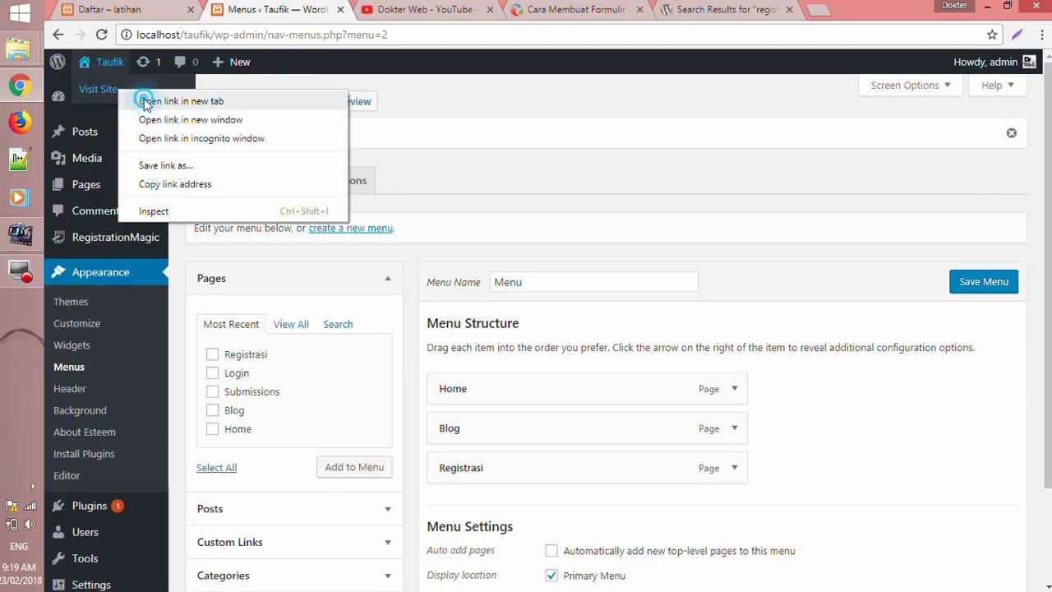
click(156, 100)
click(386, 10)
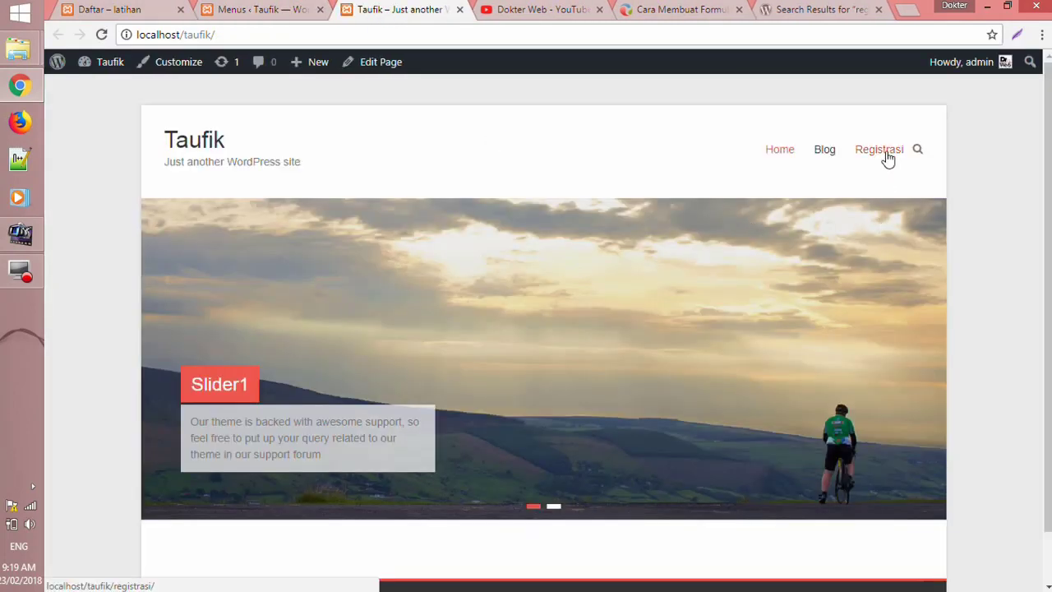
scroll(884, 159, down, 2)
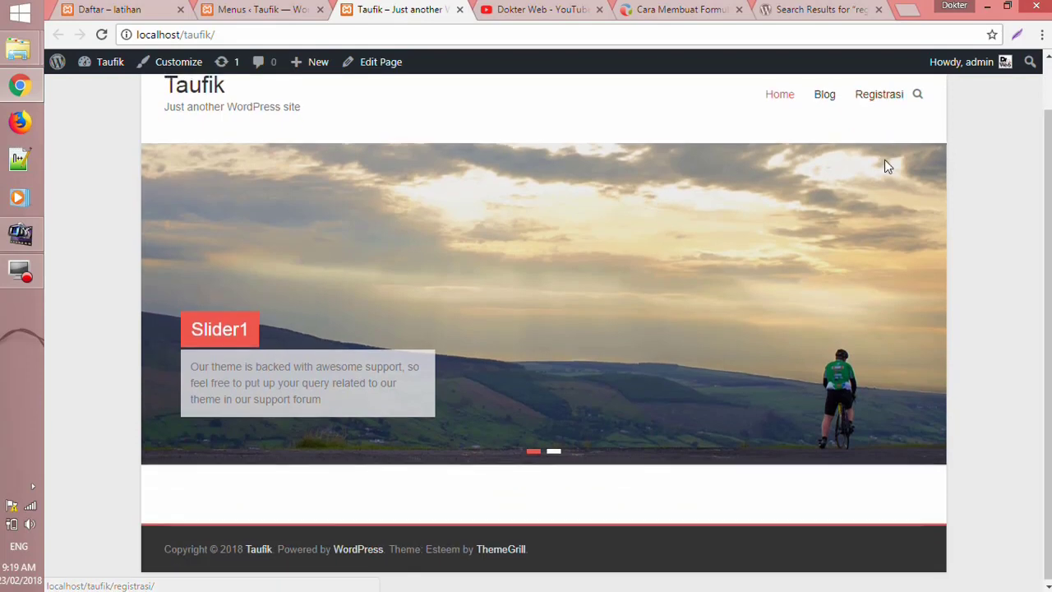
scroll(899, 131, up, 2)
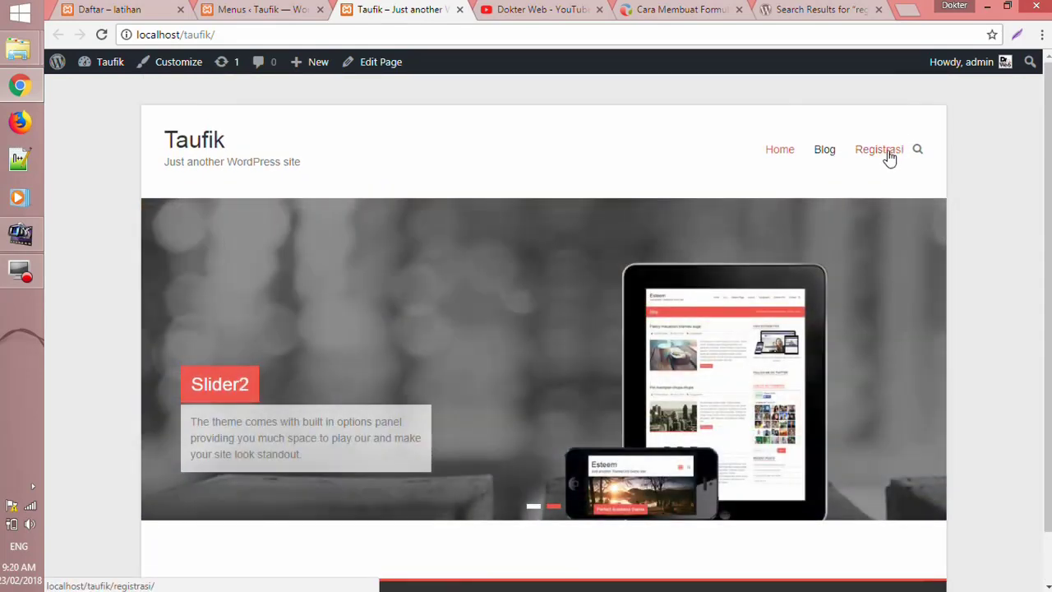
- Open Registrasi from the site menu and review its registration form and Kirim button
click(892, 153)
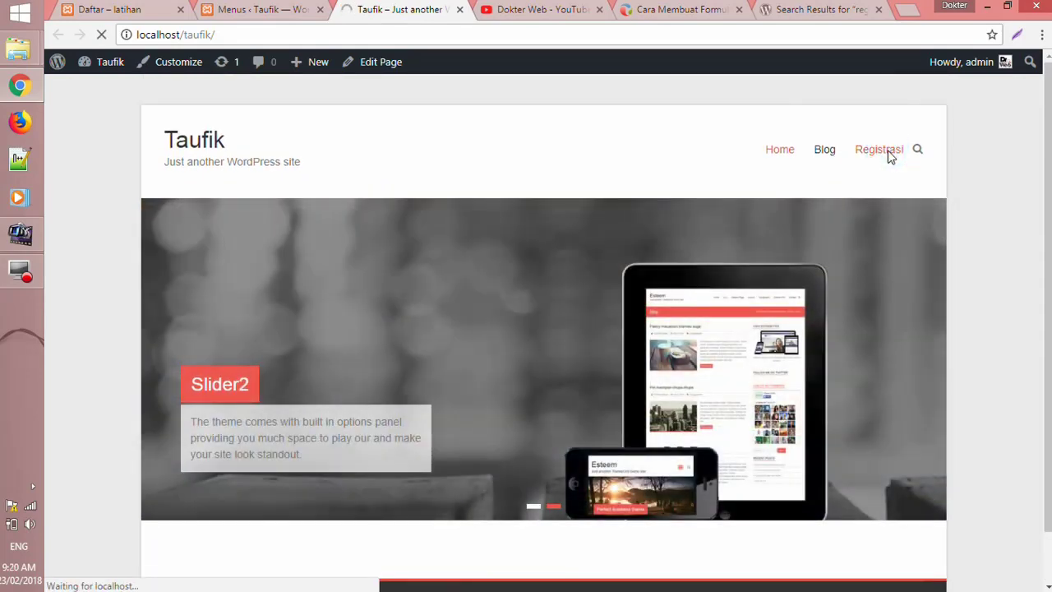
scroll(798, 352, down, 1)
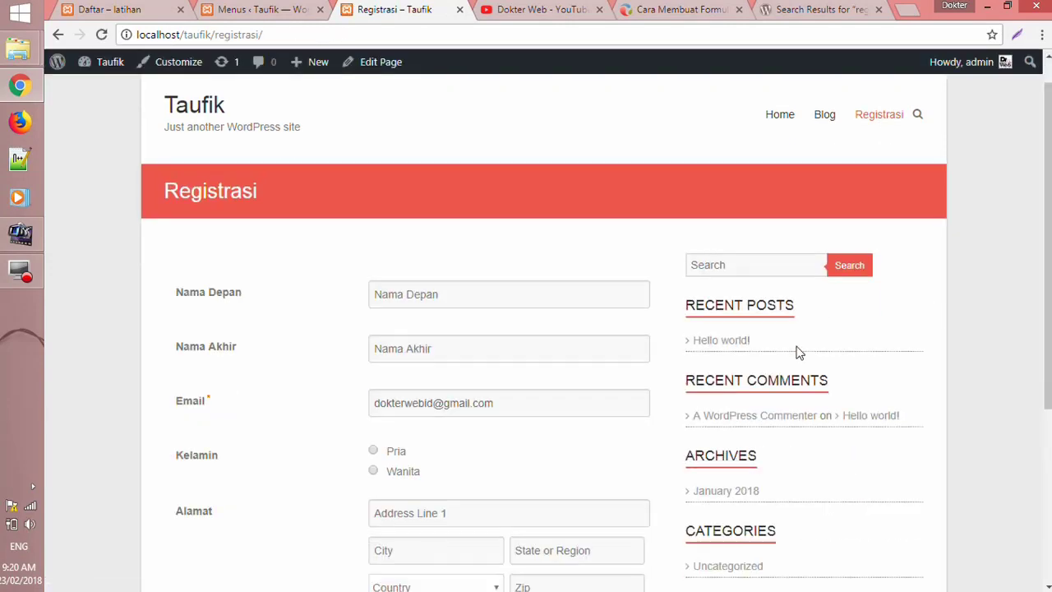
scroll(778, 357, down, 2)
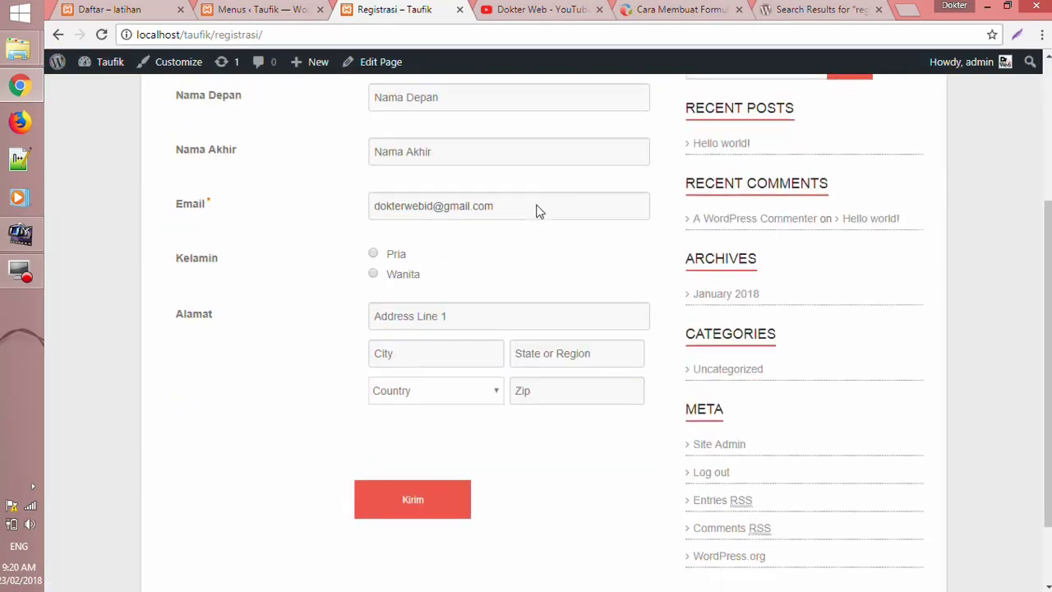
scroll(509, 206, up, 1)
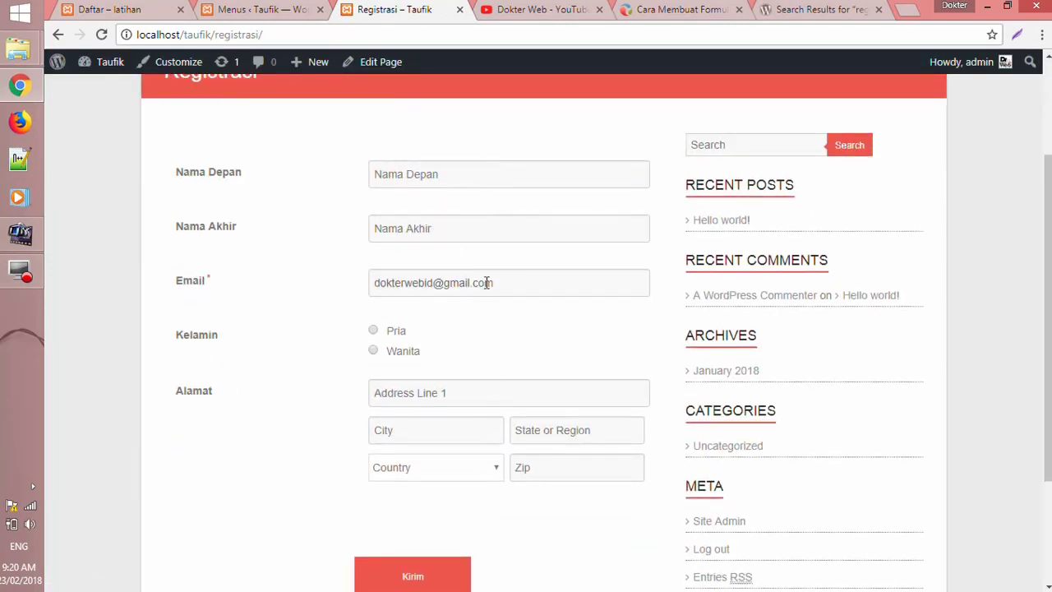
mouse_move(979, 71)
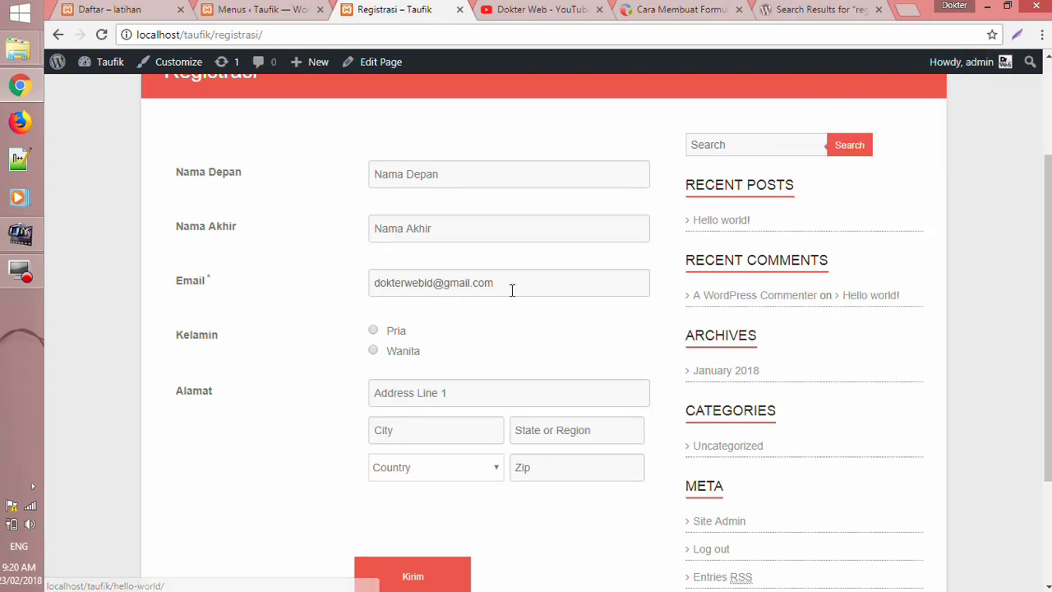
- Log out of the WordPress admin and reload the Registrasi page as a visitor
click(247, 9)
click(932, 140)
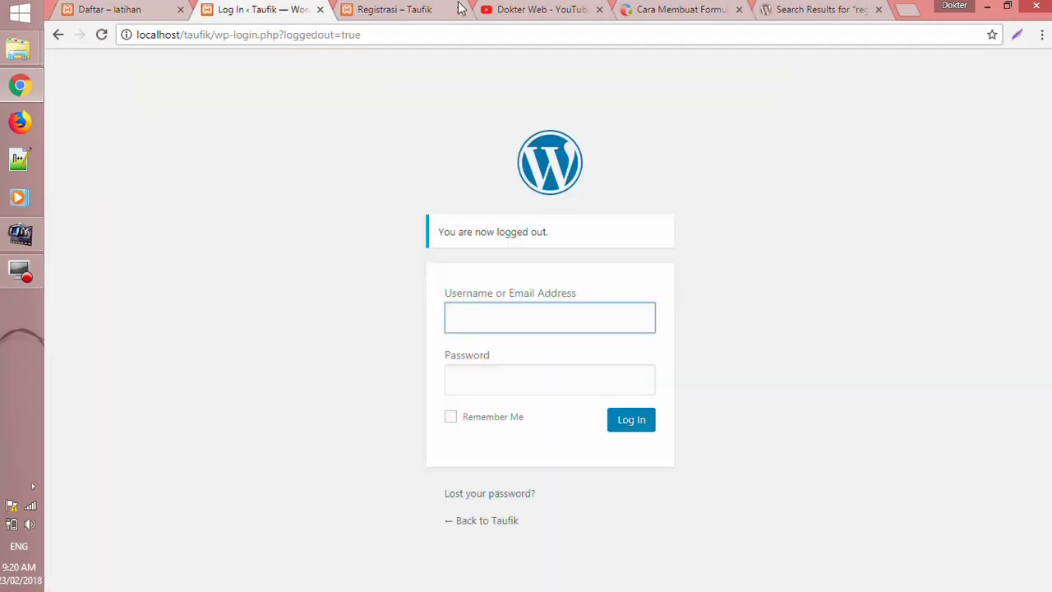
click(393, 9)
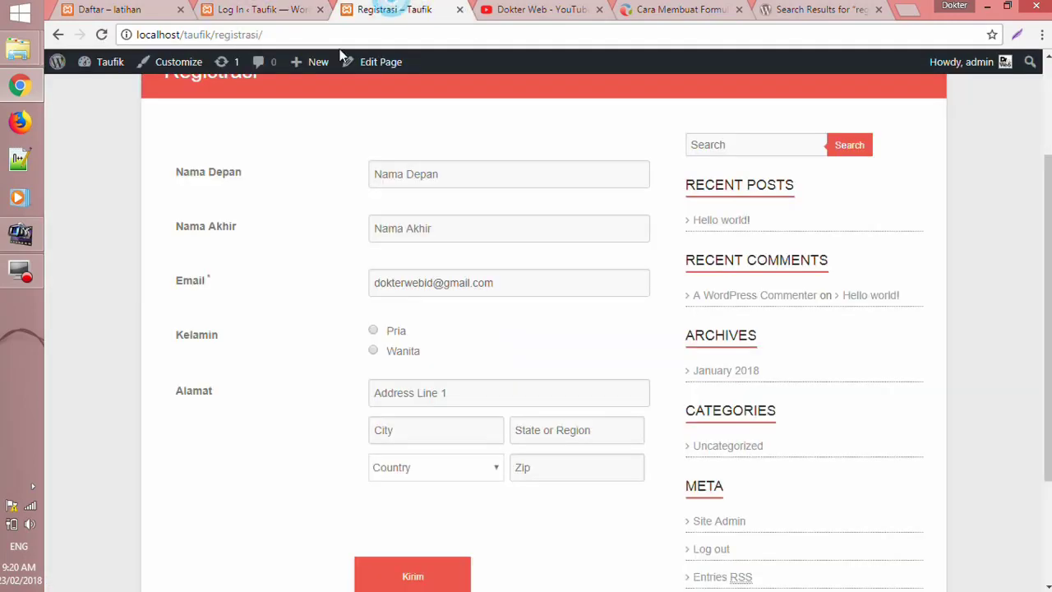
click(101, 34)
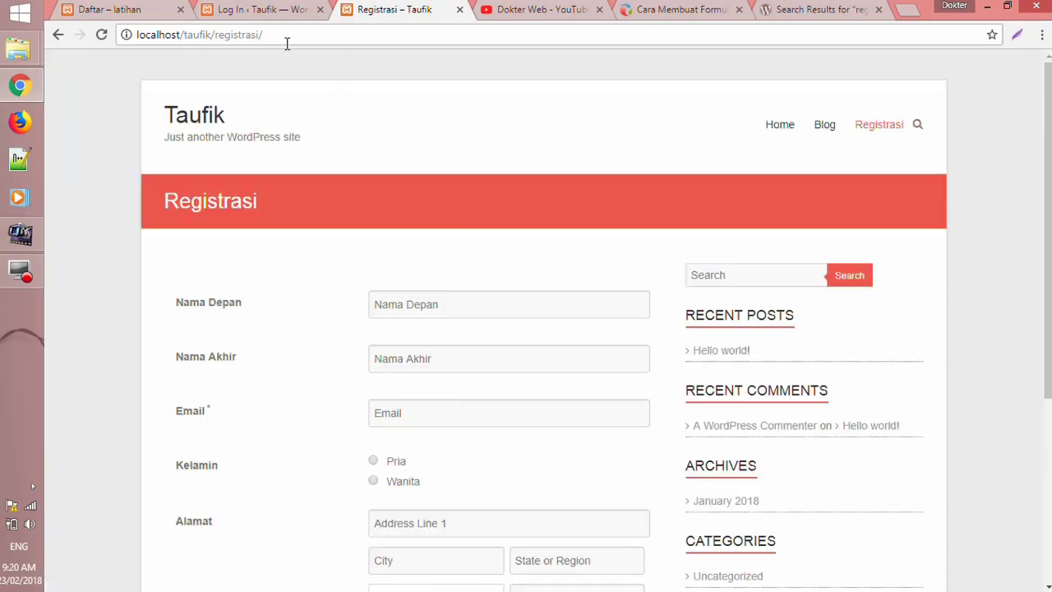
- Try the Nama Depan field and country list, then submit the empty form with Kirim
scroll(526, 259, down, 2)
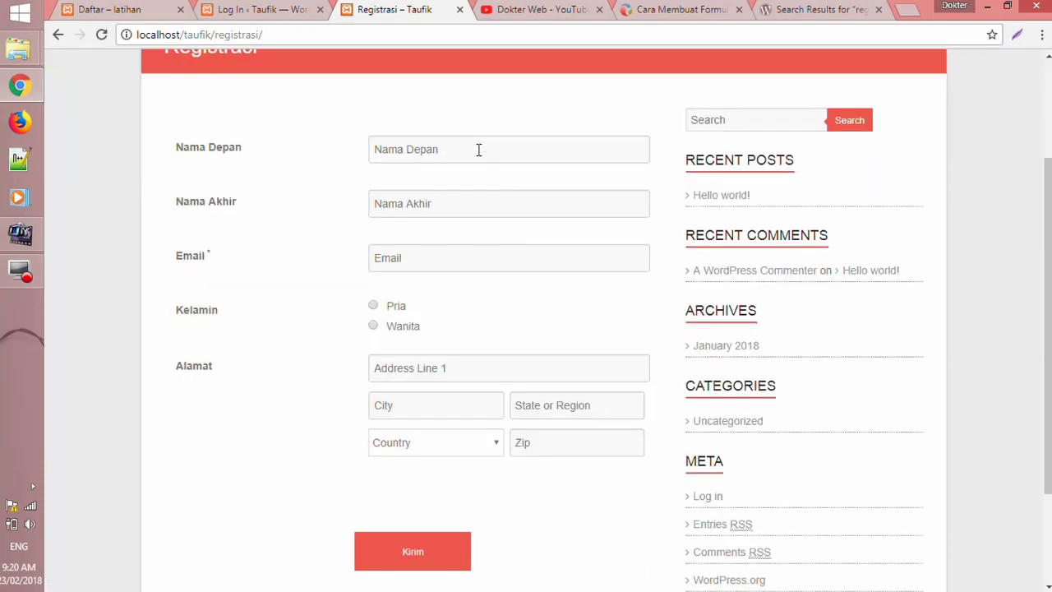
scroll(476, 150, up, 2)
click(469, 305)
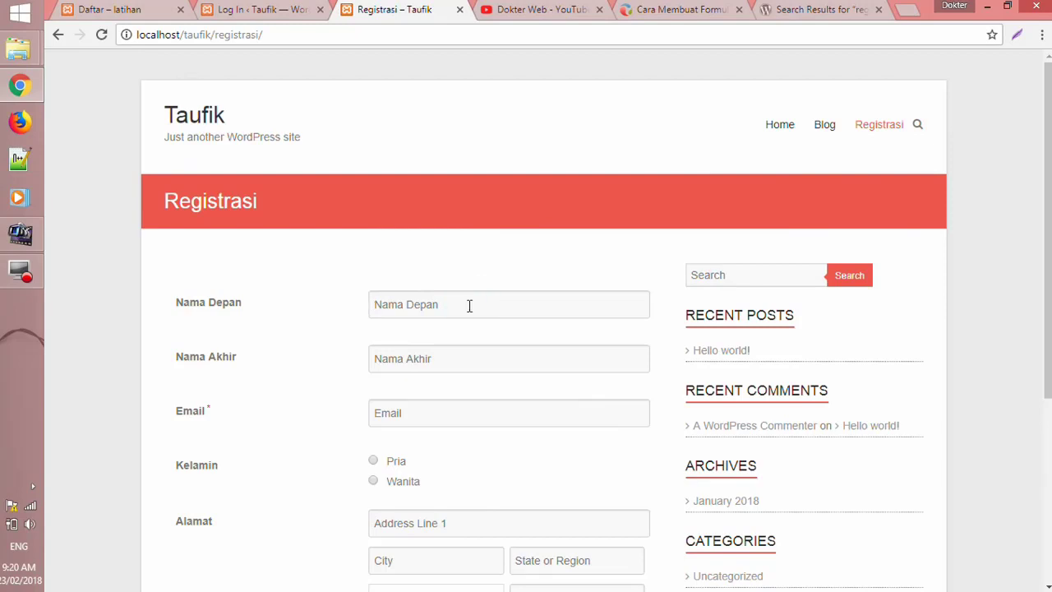
scroll(476, 327, down, 1)
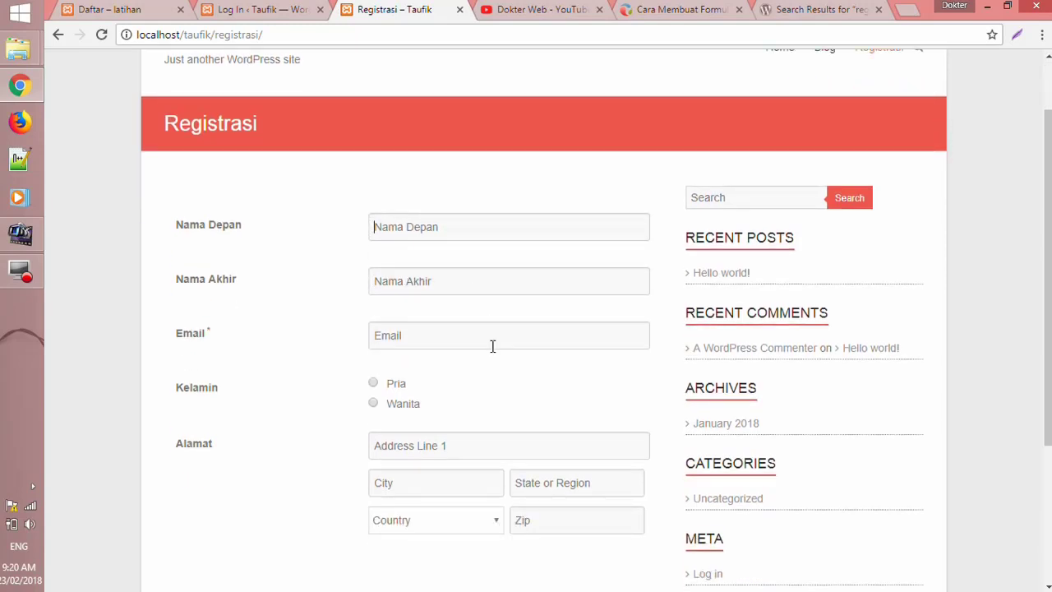
scroll(457, 320, down, 2)
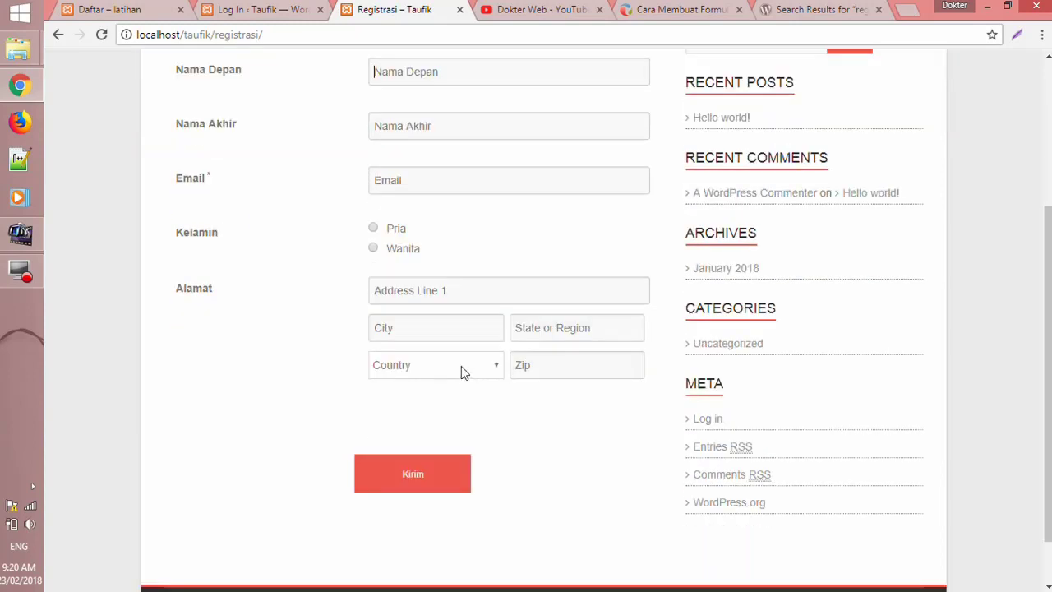
click(481, 367)
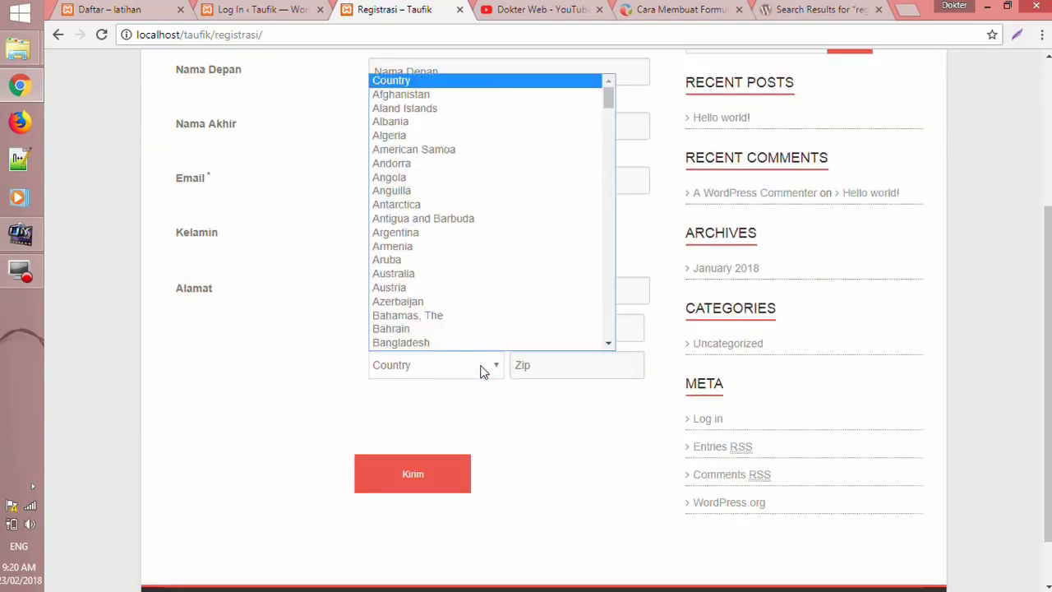
click(481, 367)
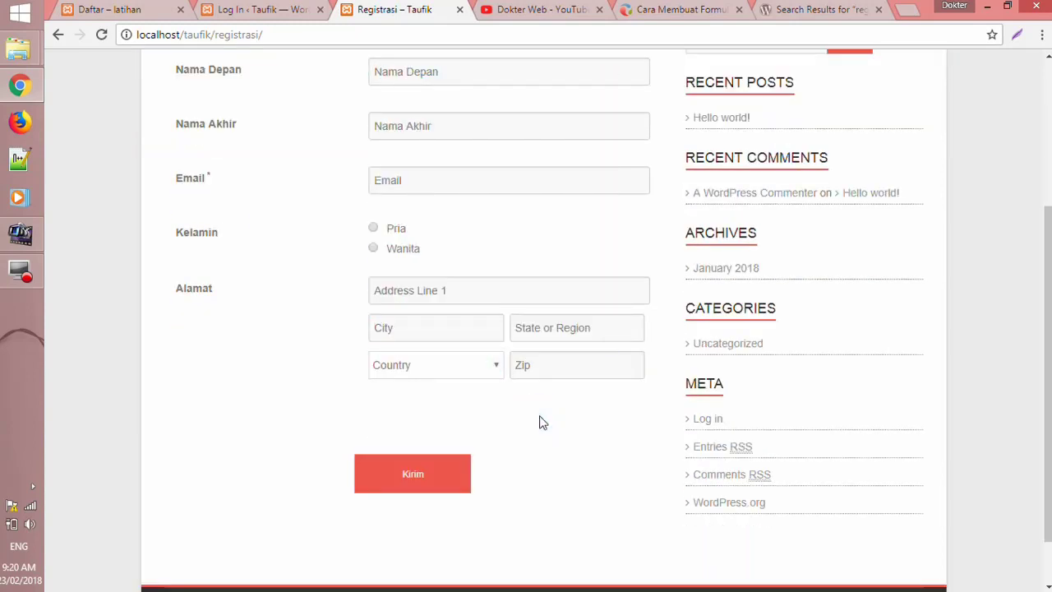
scroll(540, 422, up, 2)
scroll(507, 327, down, 3)
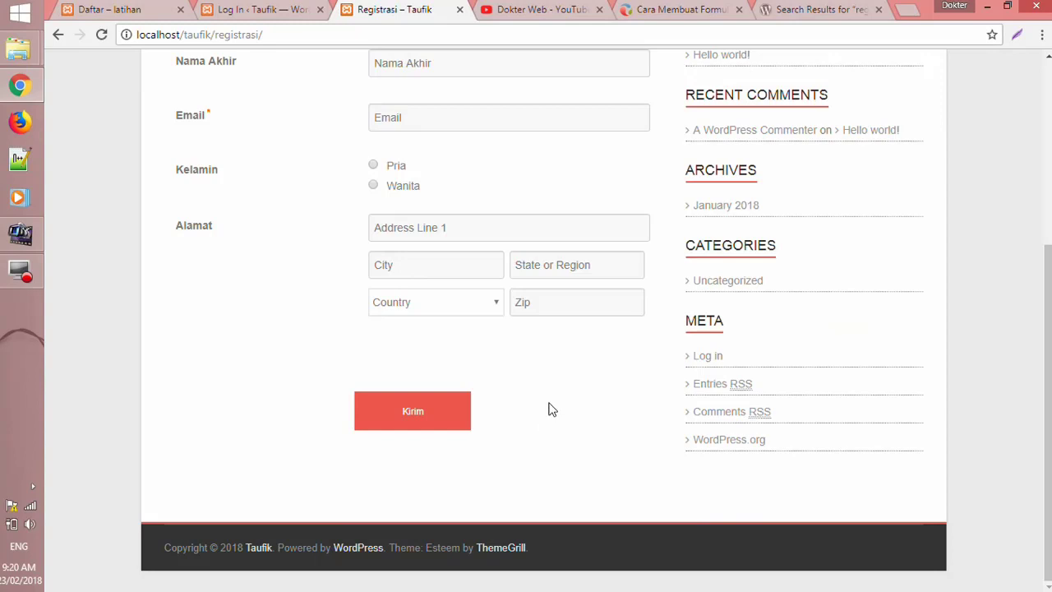
click(461, 413)
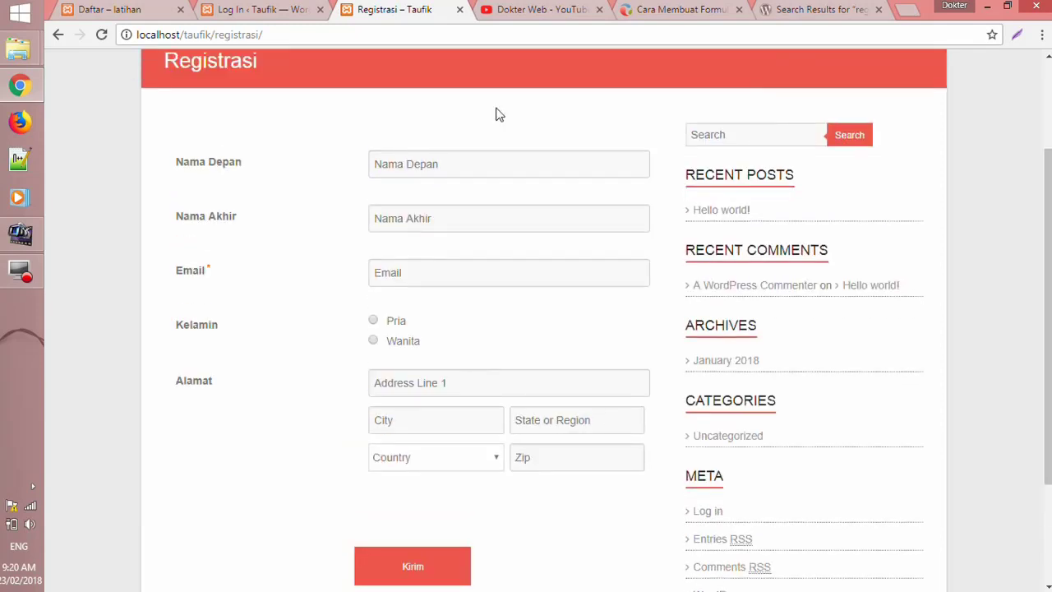
scroll(453, 338, down, 2)
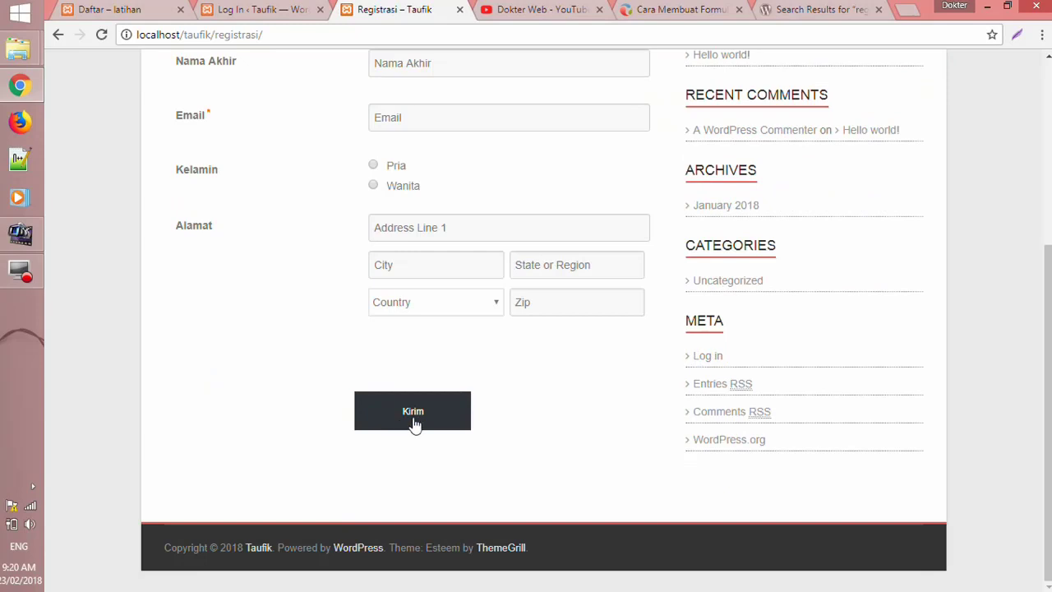
scroll(531, 411, up, 3)
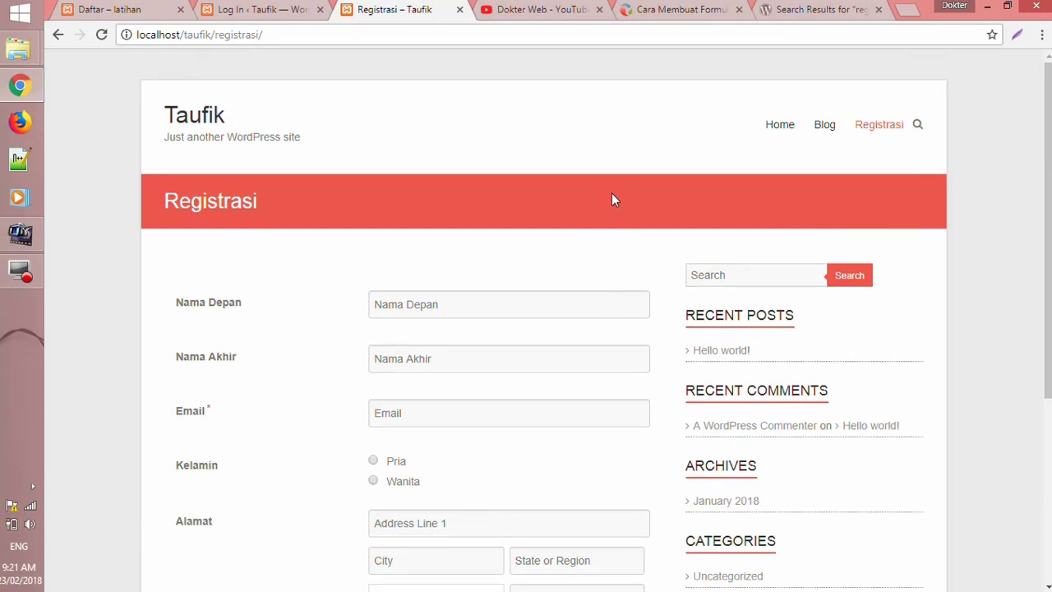
- Read through the dokterweb.com 'Cara Membuat Formulir' article, then view the Dokter Web YouTube playlists
click(658, 9)
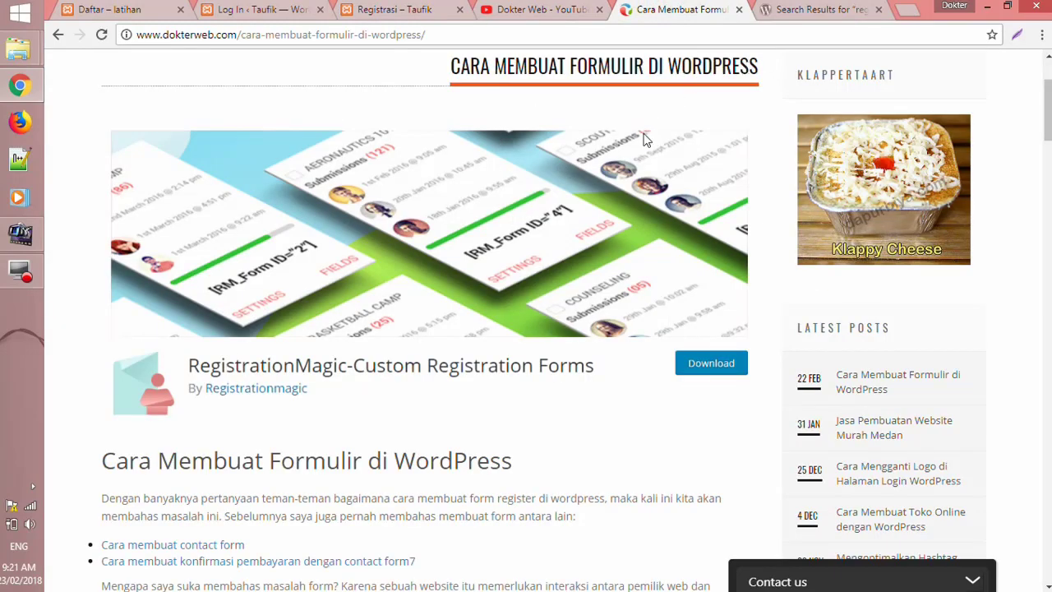
scroll(572, 230, down, 5)
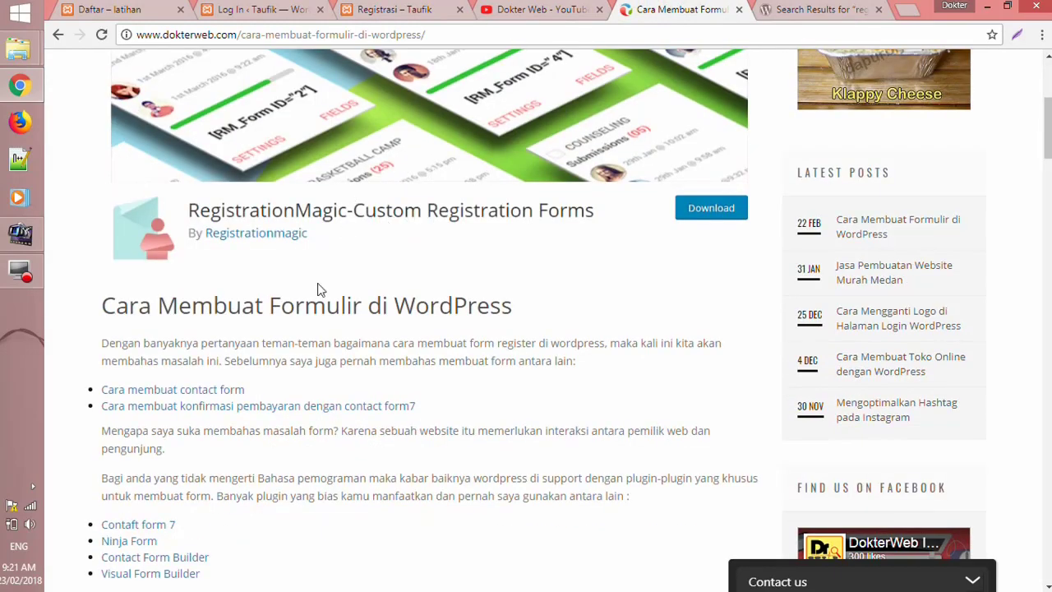
scroll(362, 280, up, 3)
scroll(367, 271, down, 4)
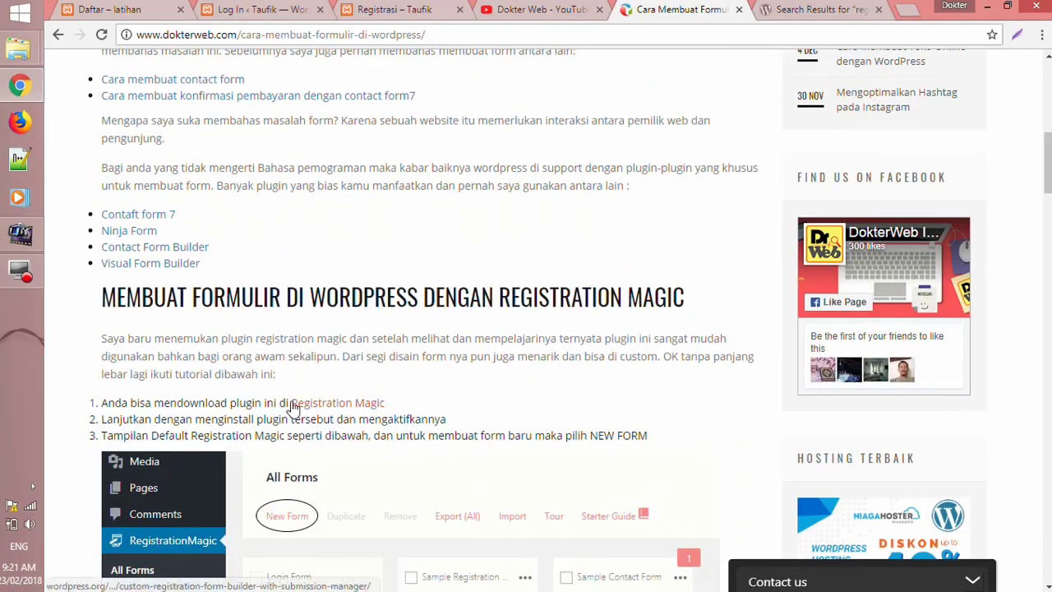
scroll(293, 409, down, 3)
scroll(348, 304, down, 3)
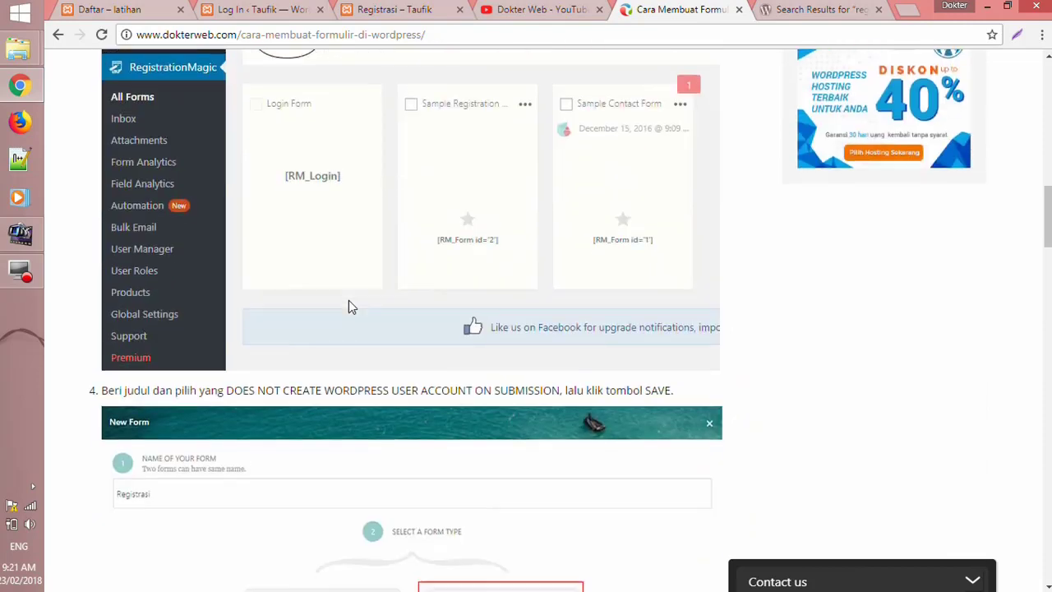
scroll(349, 307, down, 12)
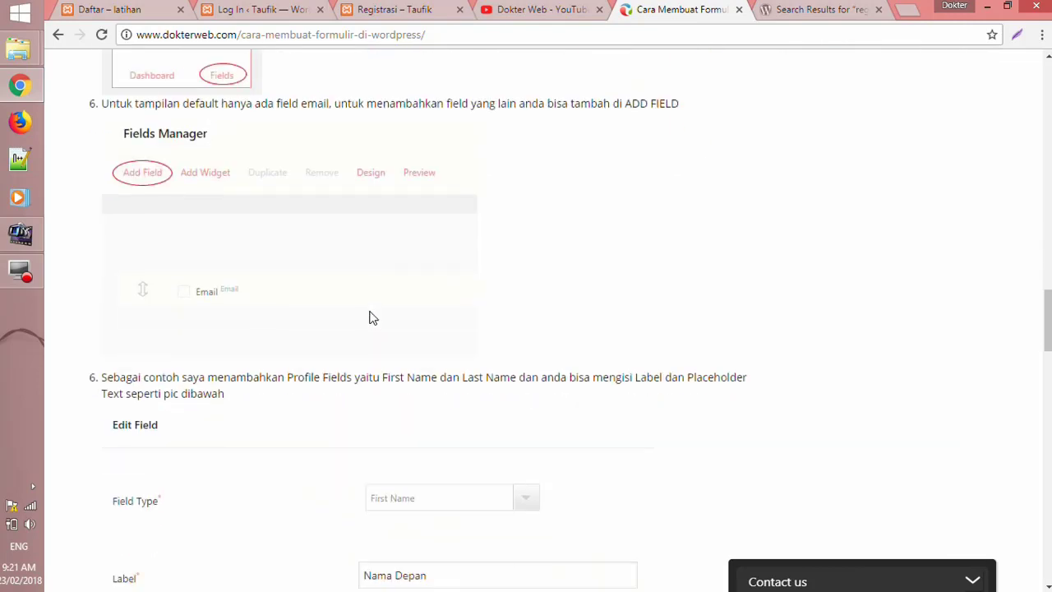
scroll(368, 317, down, 5)
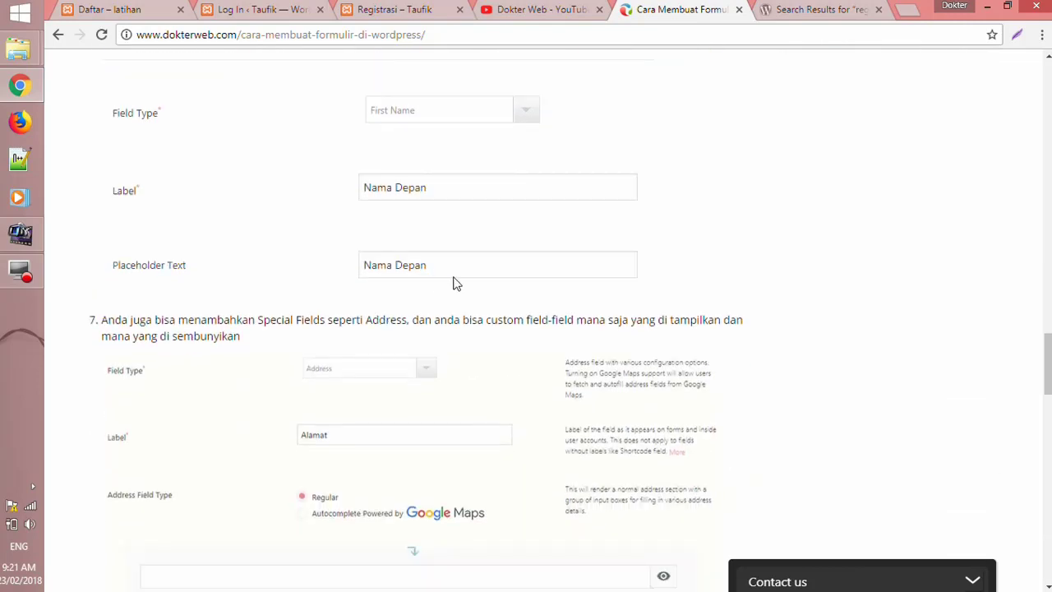
scroll(456, 283, down, 8)
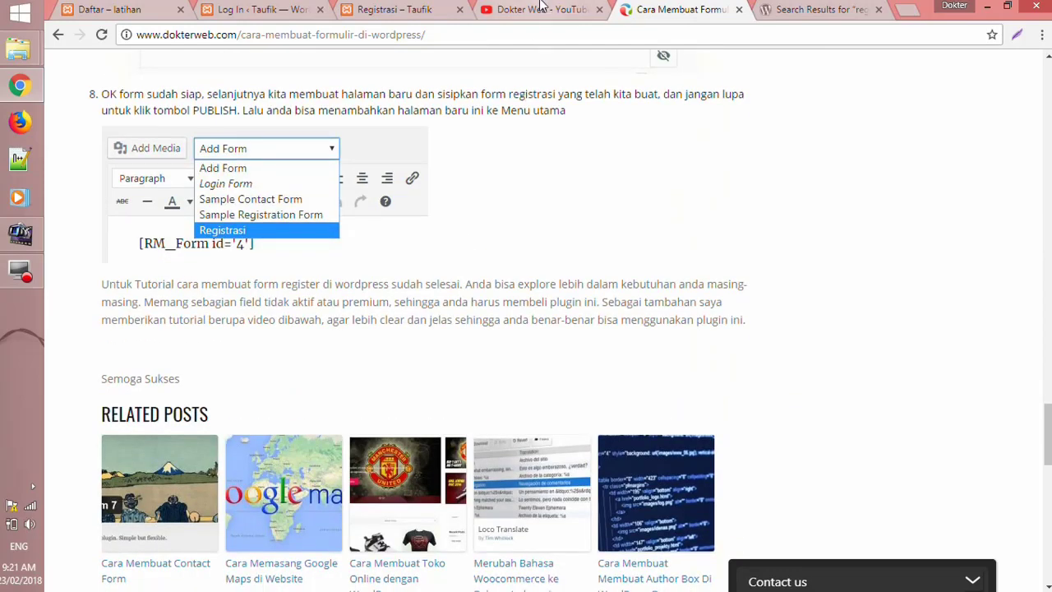
click(541, 7)
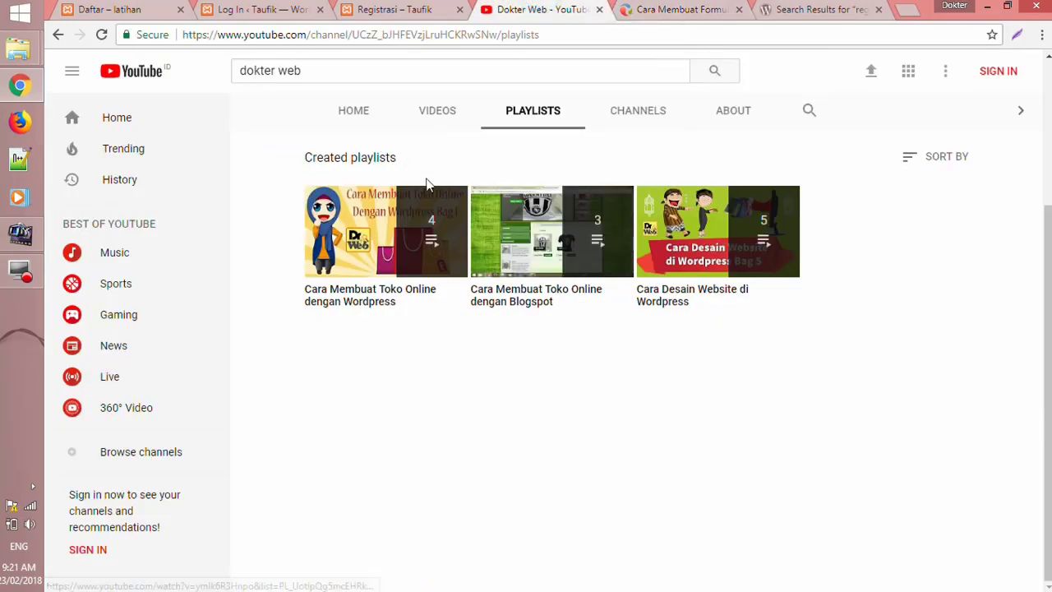
scroll(425, 183, up, 3)
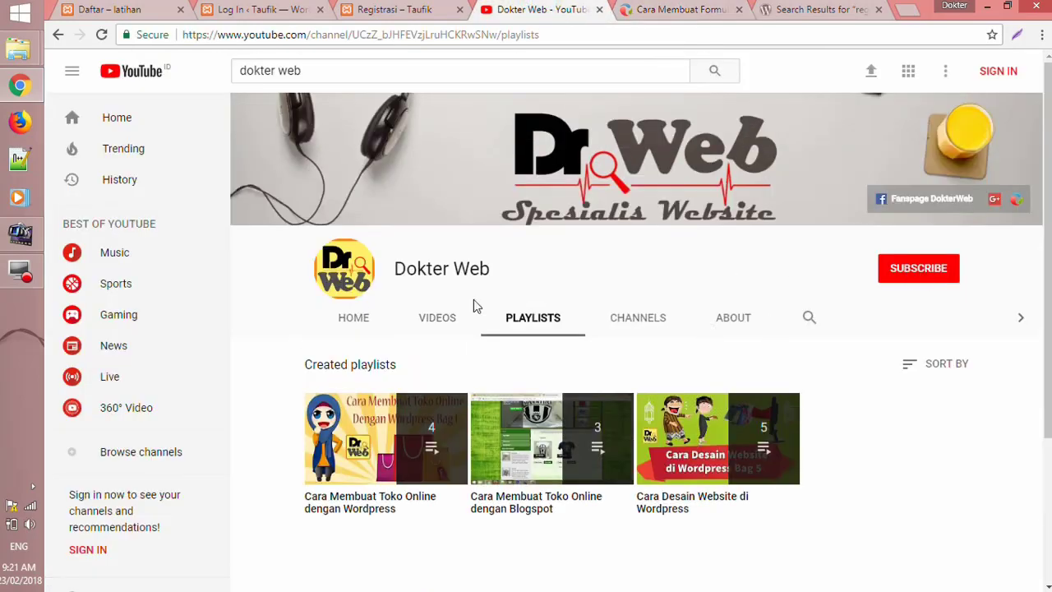